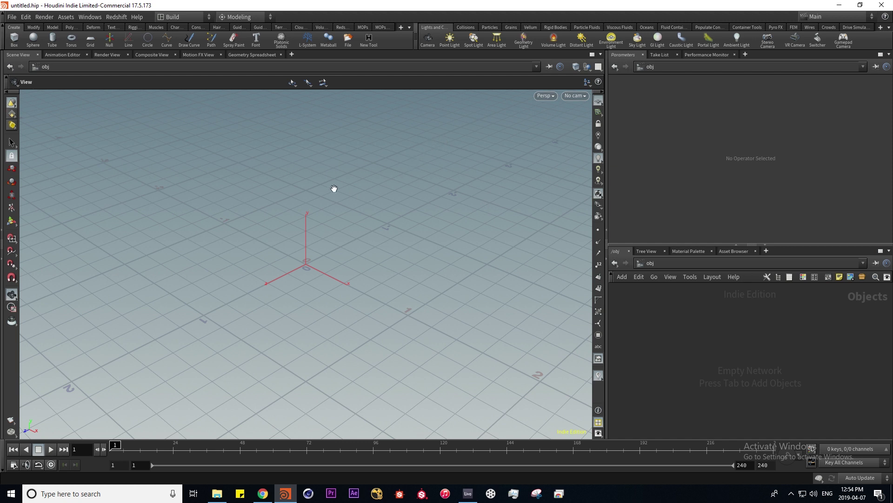
- Set the desktop layout to Build
left_click(210, 16)
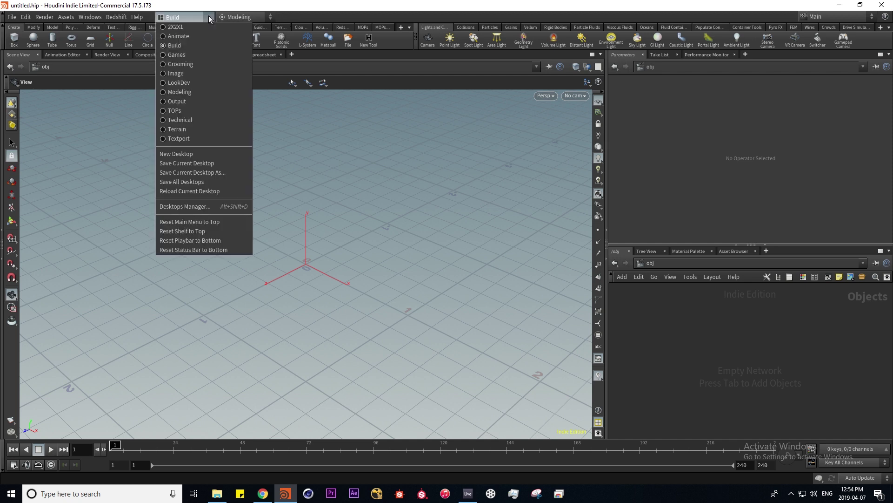
left_click(184, 46)
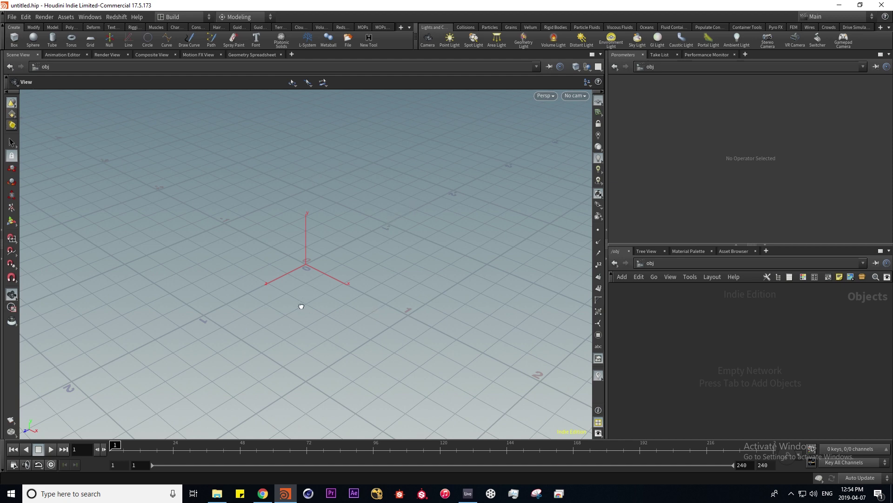
mouse_move(301, 307)
left_mouse_down()
mouse_move(363, 236)
mouse_move(227, 295)
mouse_move(295, 329)
mouse_move(308, 307)
left_mouse_up()
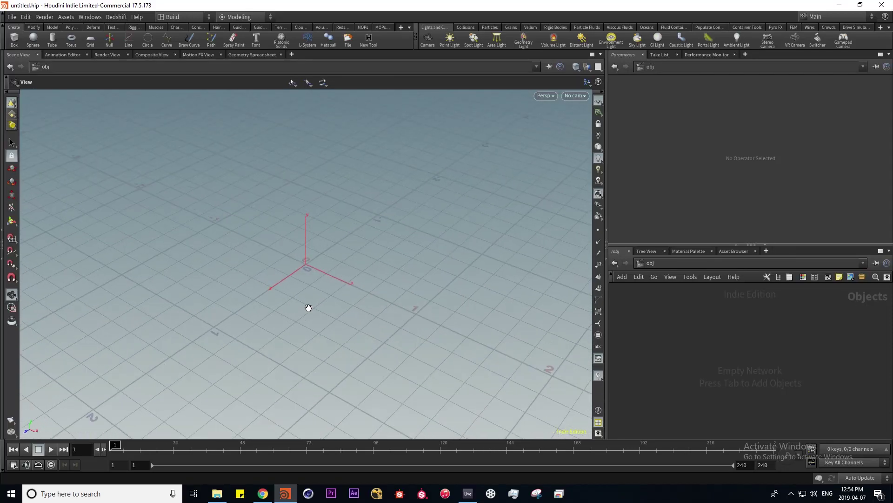
mouse_move(303, 261)
right_mouse_down()
mouse_move(460, 225)
mouse_move(319, 259)
right_mouse_up()
middle_click_drag(309, 253, 293, 231)
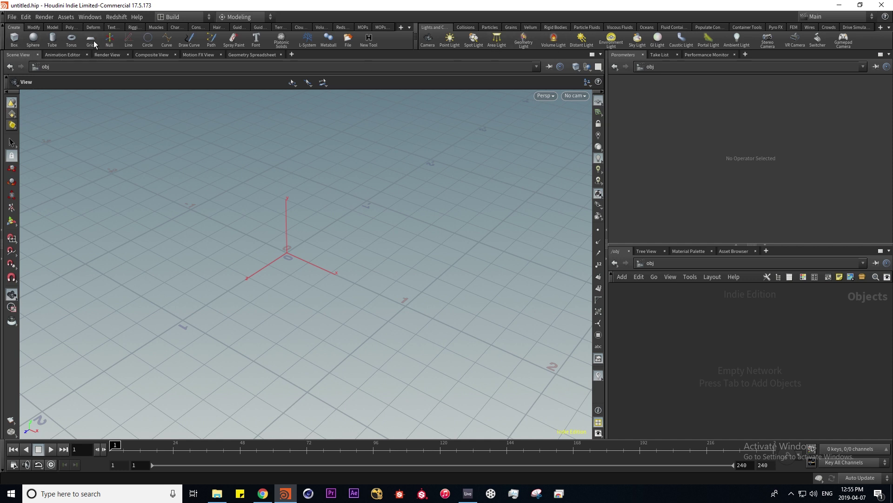
- Place a box freehand on the construction plane beside the origin and delete it
left_click(15, 41)
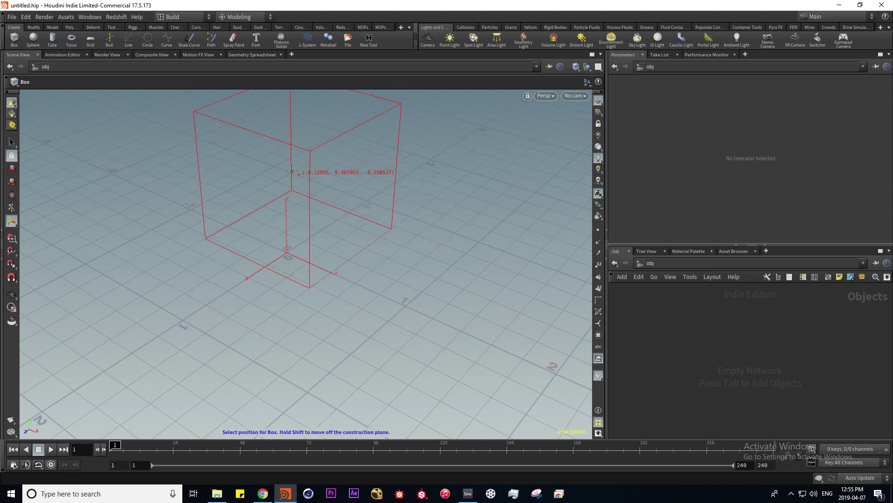
left_click(414, 210)
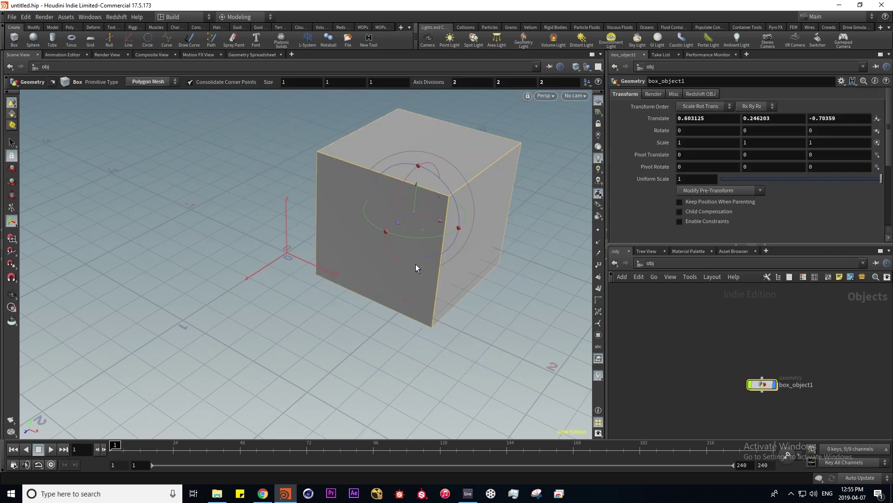
key("Escape")
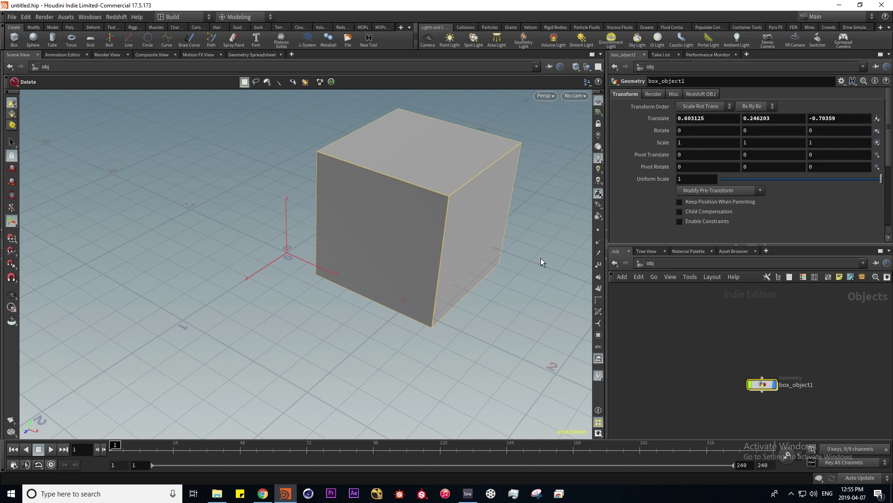
key("Delete")
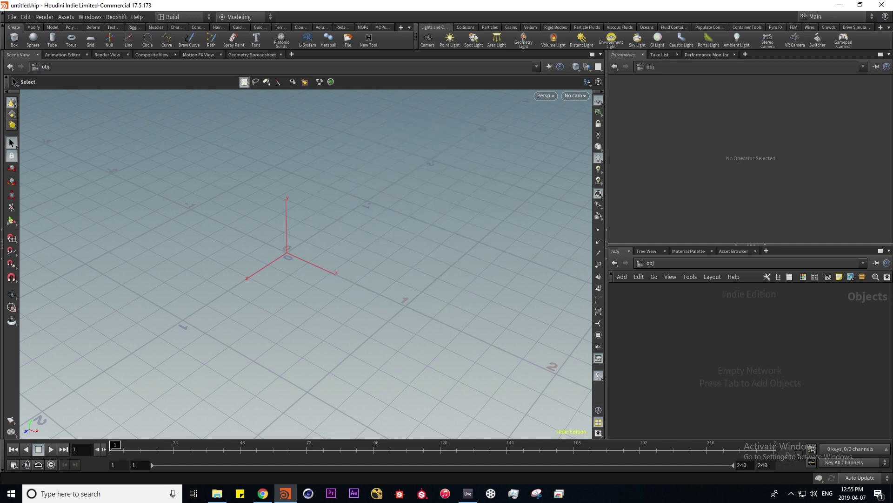
- Create a box directly at the scene origin
left_click(14, 39, "ctrl")
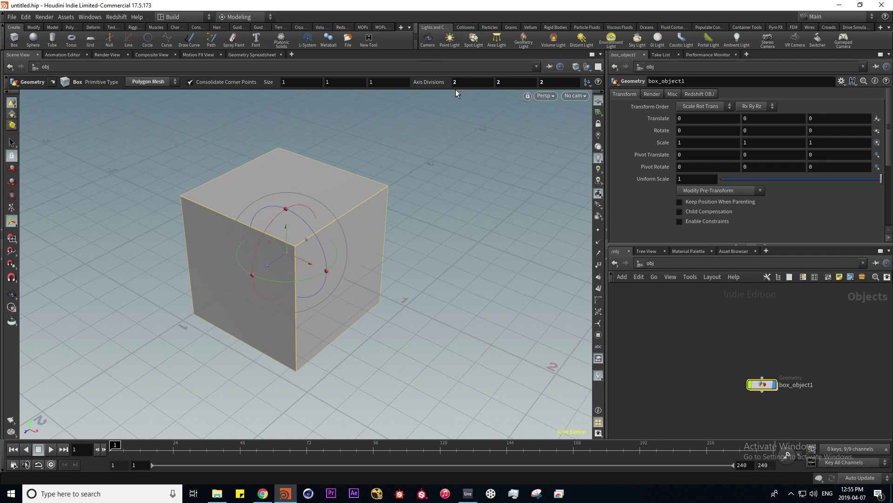
- Place a camera freehand on the construction plane and undo it
left_click(429, 39)
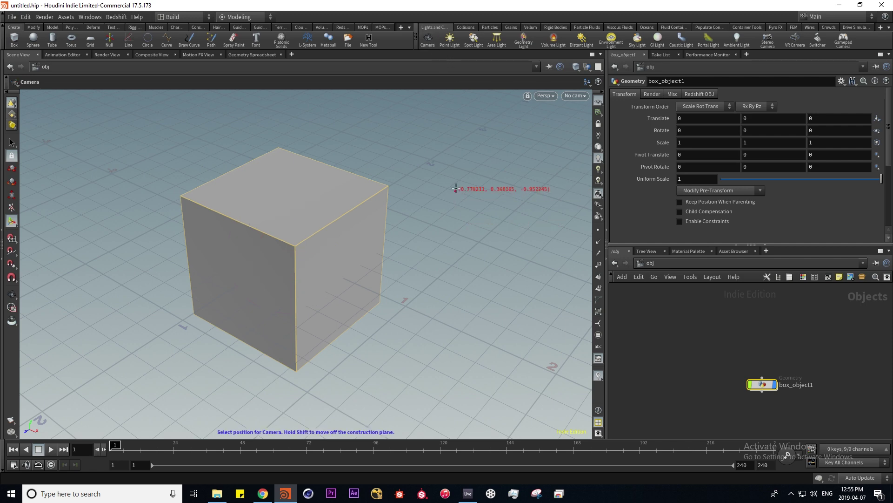
left_click(470, 267)
key("ctrl+z")
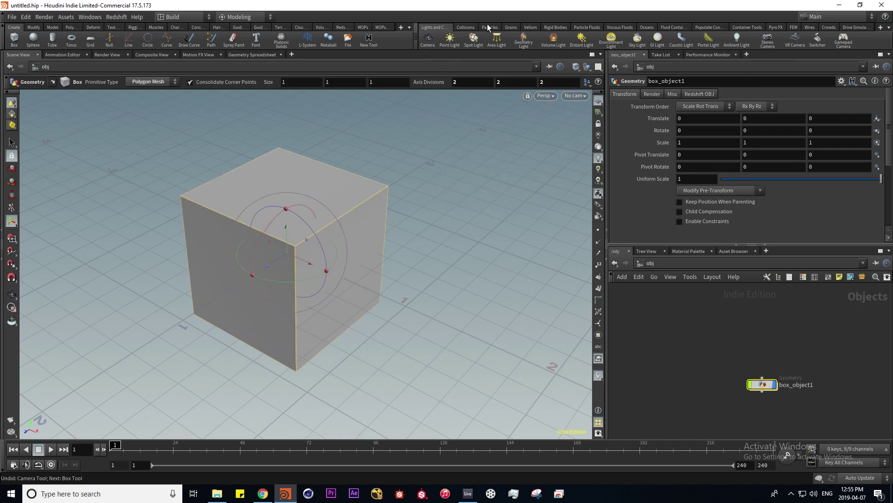
- Create a camera from the current view, orbit out to see it, and look through cam1 again
left_click(425, 38, "ctrl")
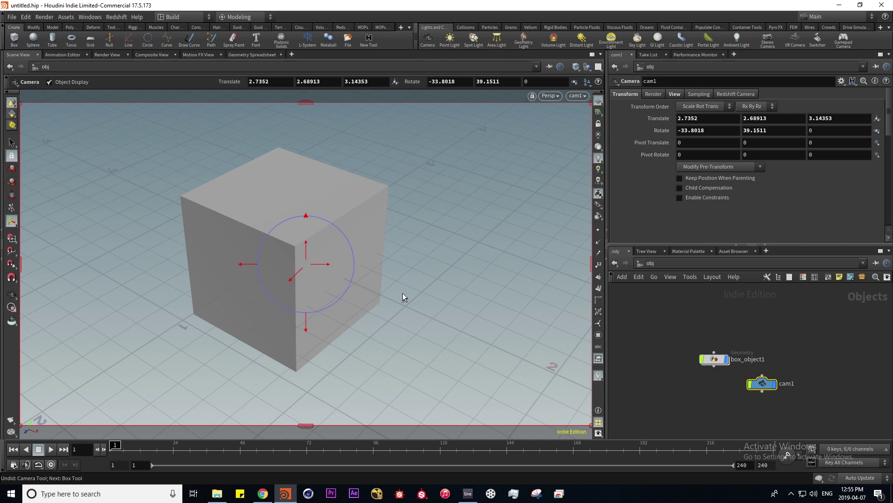
left_click_drag(403, 292, 273, 213, "alt")
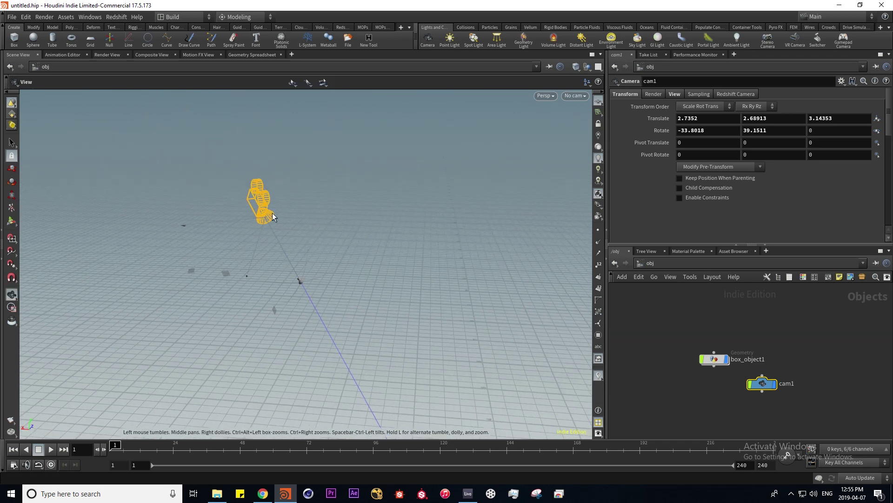
key("Return")
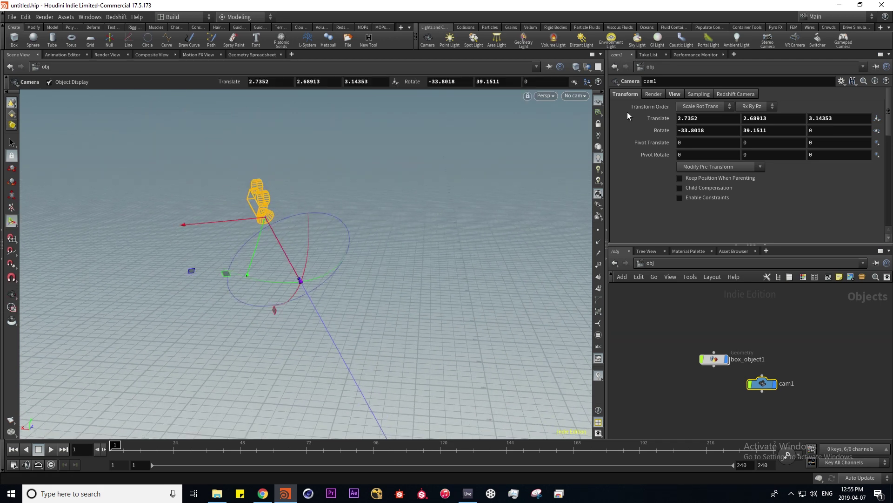
left_click(576, 97)
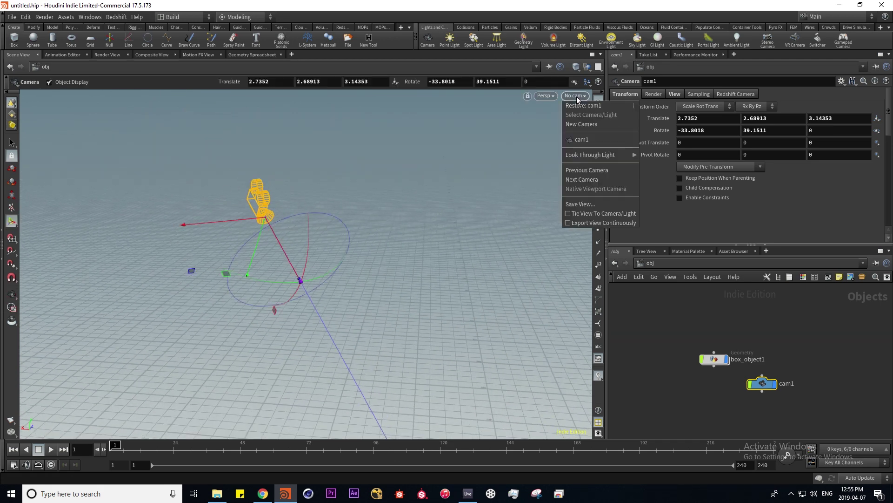
left_click(581, 140)
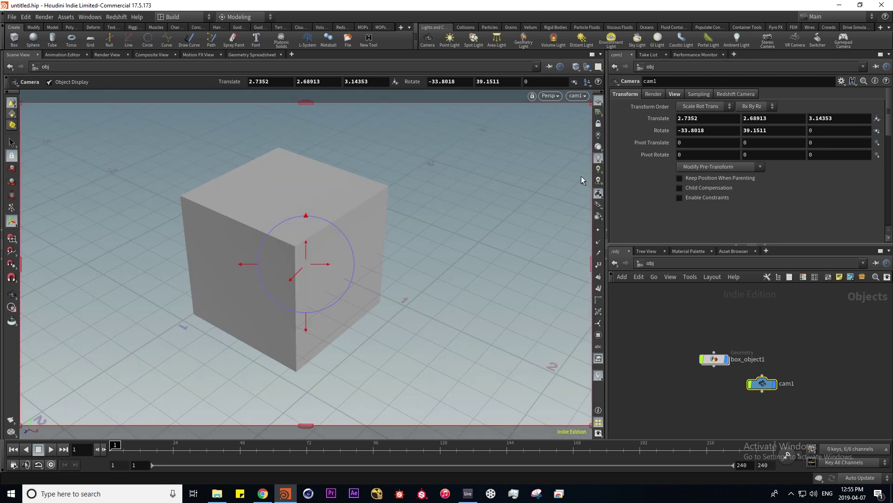
- Lock the camera to the view and orbit cam1 around the box to a rotation of about -31, -46, 0
left_click(599, 125)
key("Escape")
left_click_drag(390, 277, 268, 299)
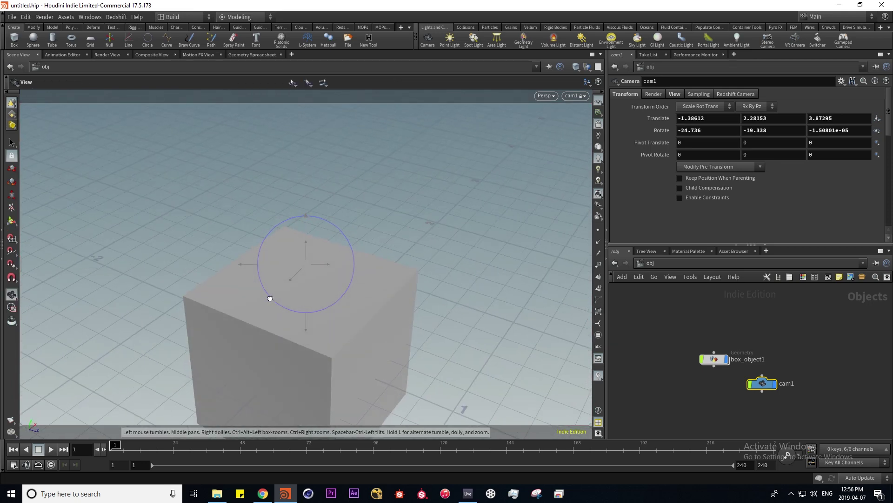
key("Return")
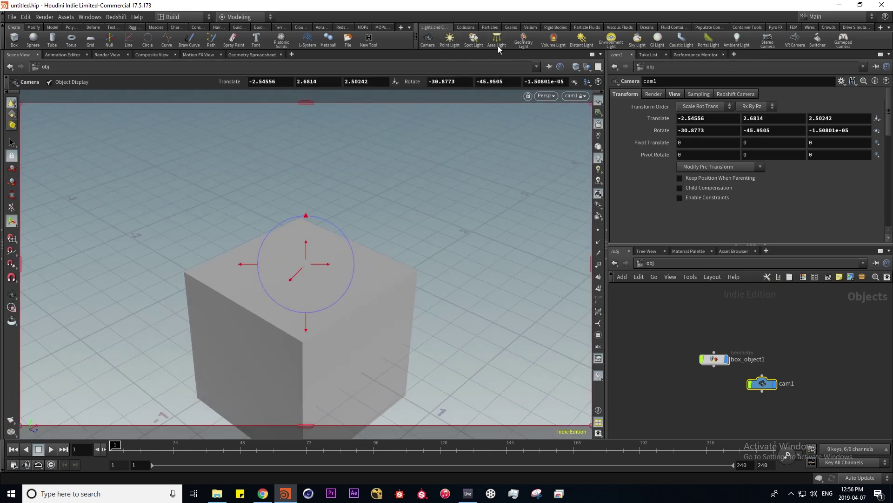
- Place a point light freehand behind the box and undo it
left_click(454, 42)
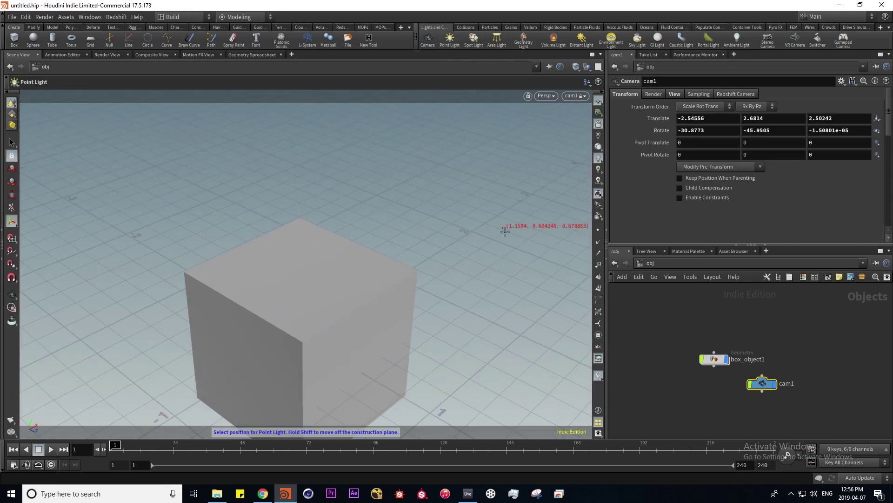
left_click(465, 204)
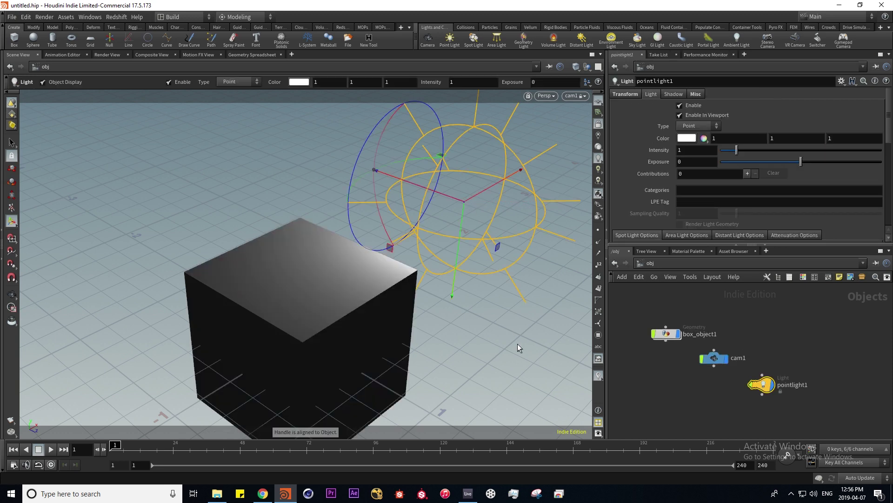
key("Escape")
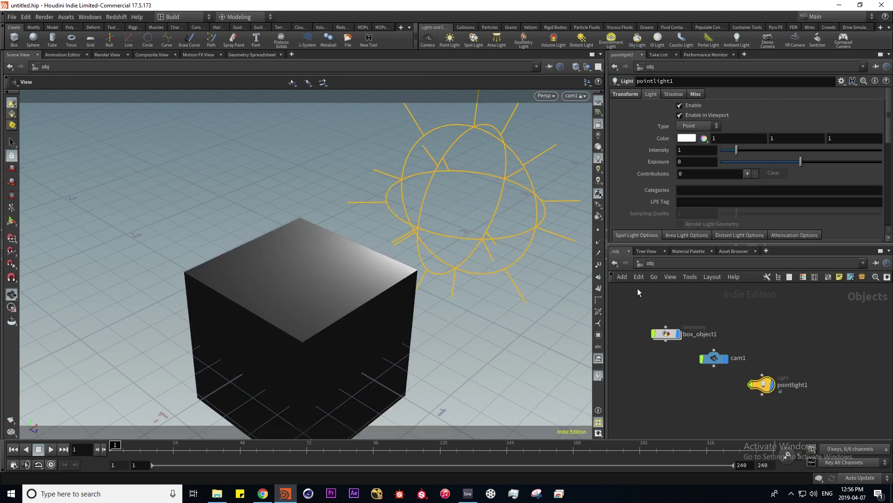
key("ctrl+z")
key("ctrl+z")
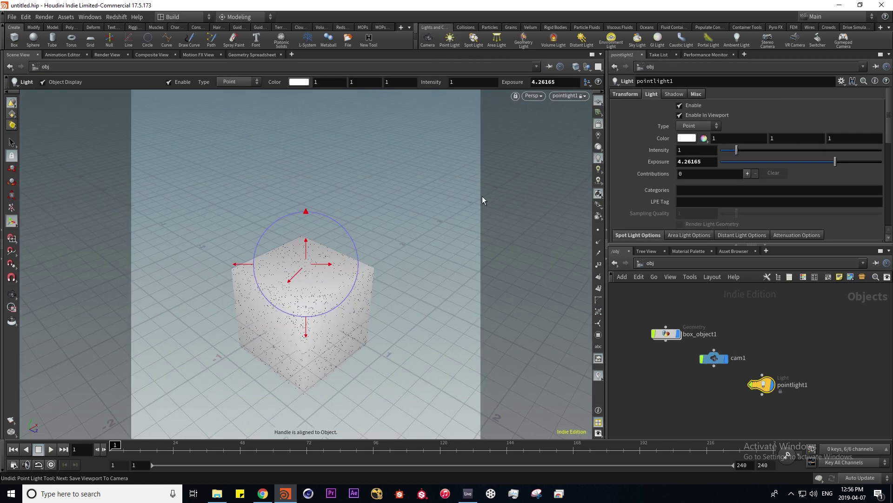
- Reposition pointlight1 by orbiting around the box while looking through the light
key("Escape")
left_click_drag(256, 271, 284, 269)
key("Return")
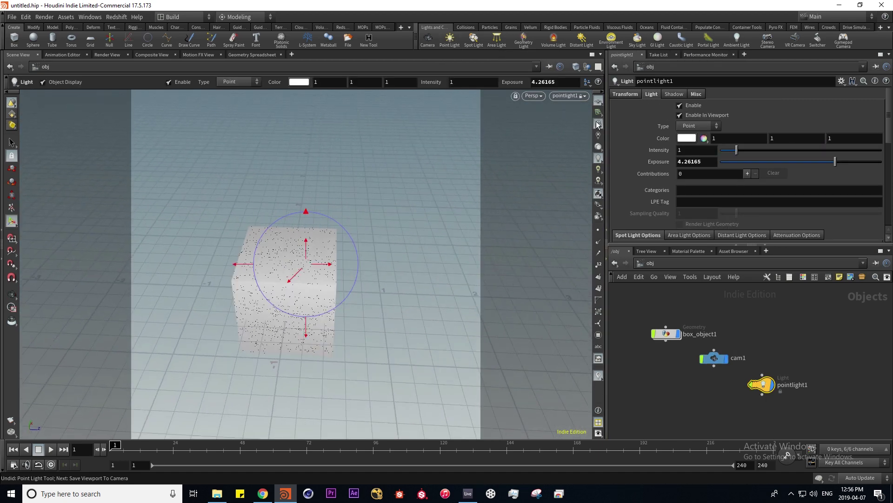
key("Escape")
left_click_drag(263, 260, 308, 280)
key("Return")
key("Escape")
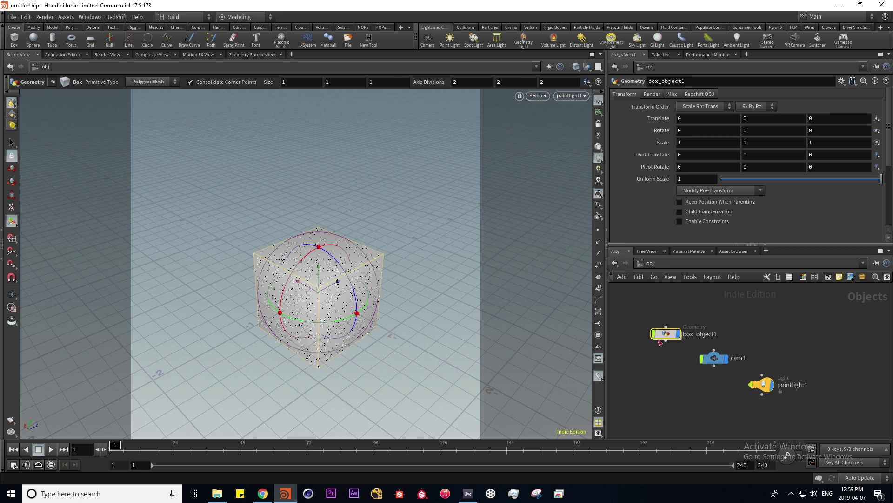
- Inspect the contents of box_object1's geometry network and return to the object level
double_click(674, 335)
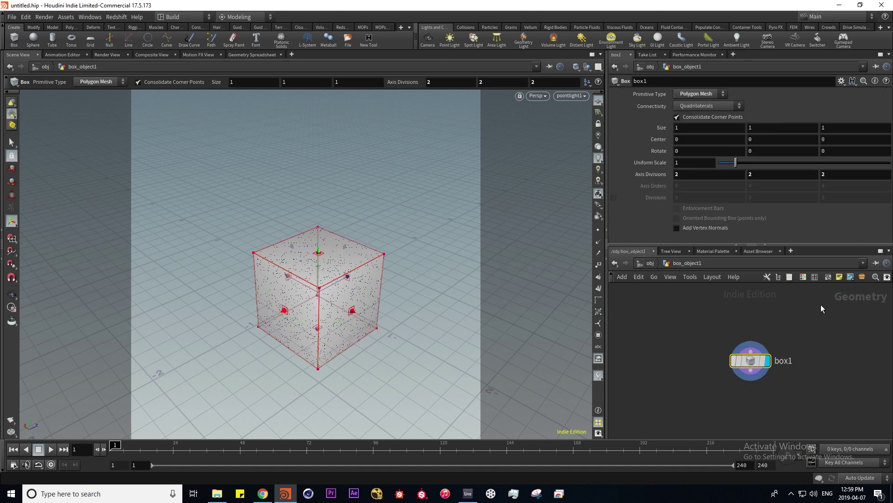
left_click(649, 263)
double_click(666, 334)
left_click(649, 263)
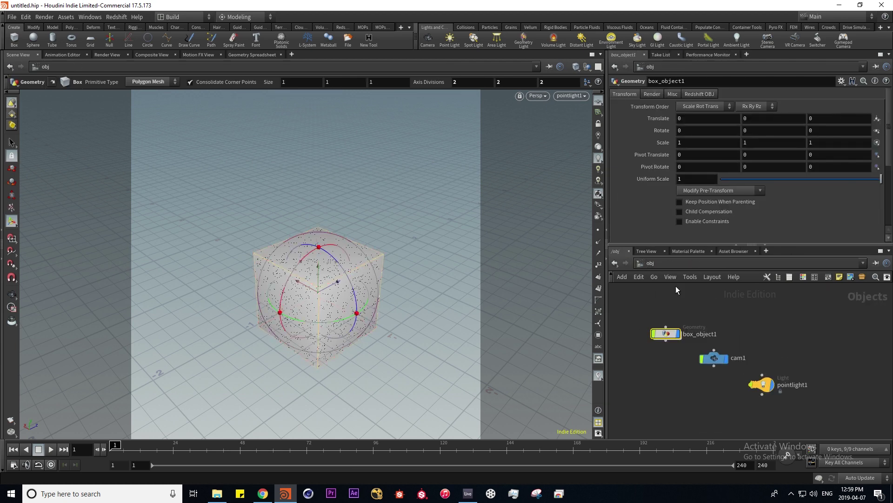
- Browse the operator categories available at the object level, including Managers
left_click(764, 317)
key("Tab")
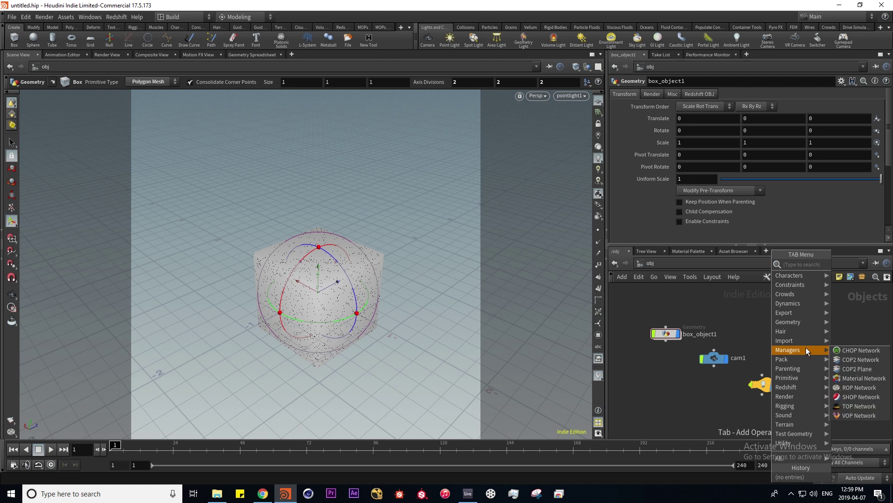
mouse_move(806, 360)
- Enter box_object1's geometry network and browse its available operator categories, including Material and Particle
double_click(666, 334)
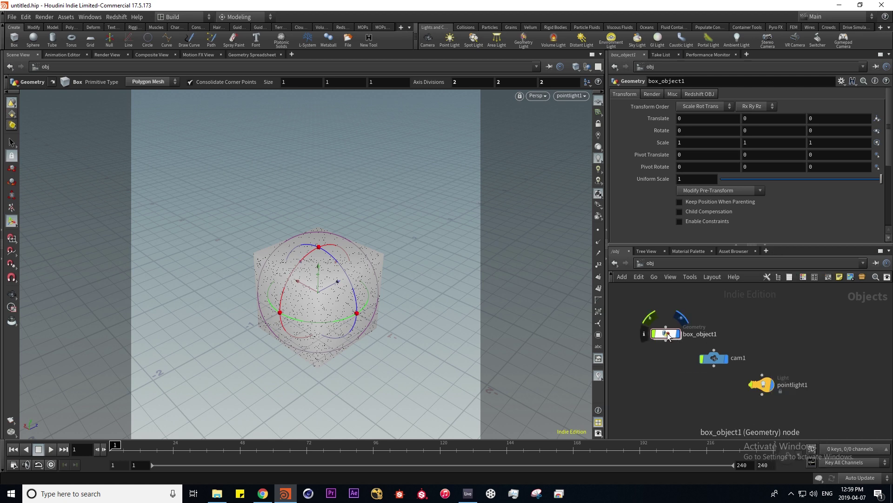
left_click(799, 314)
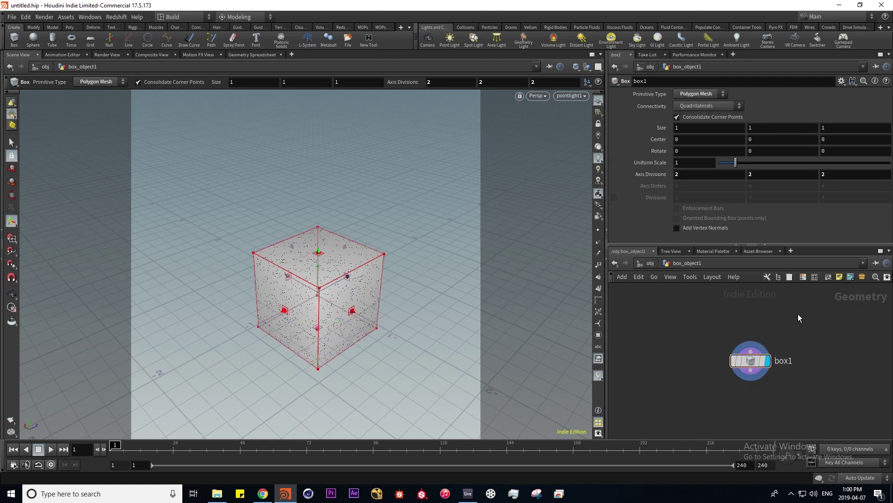
key("Tab")
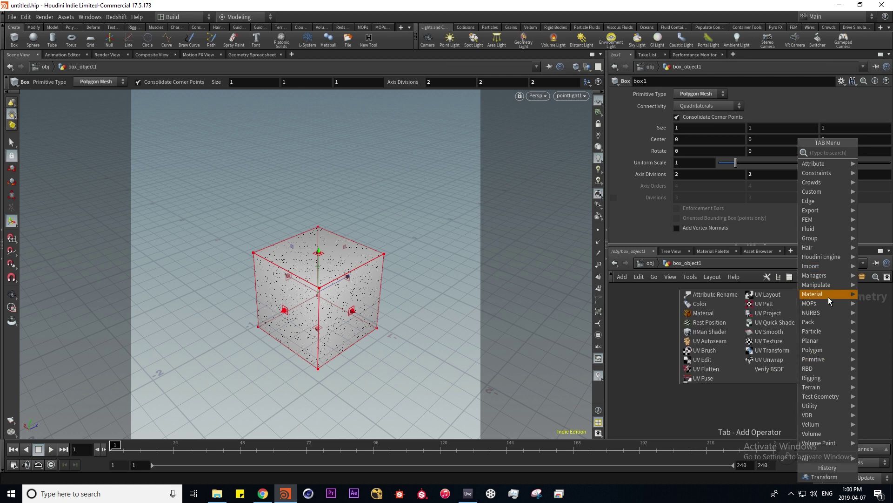
mouse_move(827, 330)
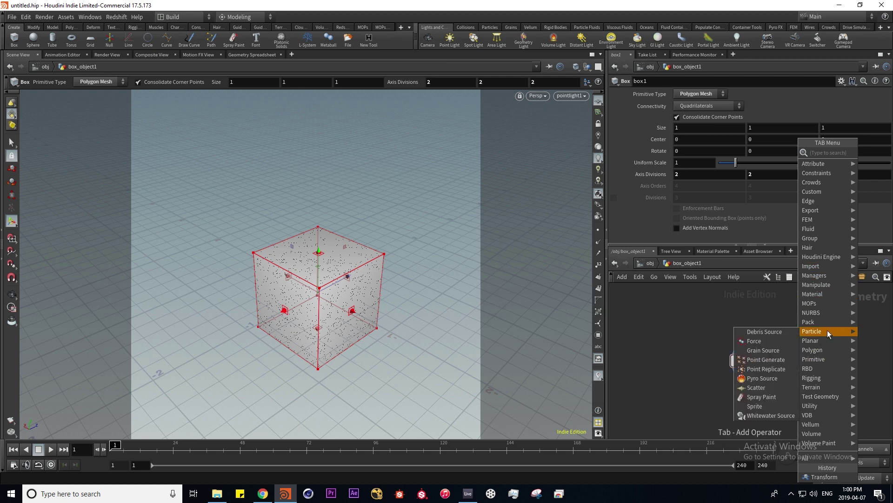
mouse_move(813, 359)
key("Escape")
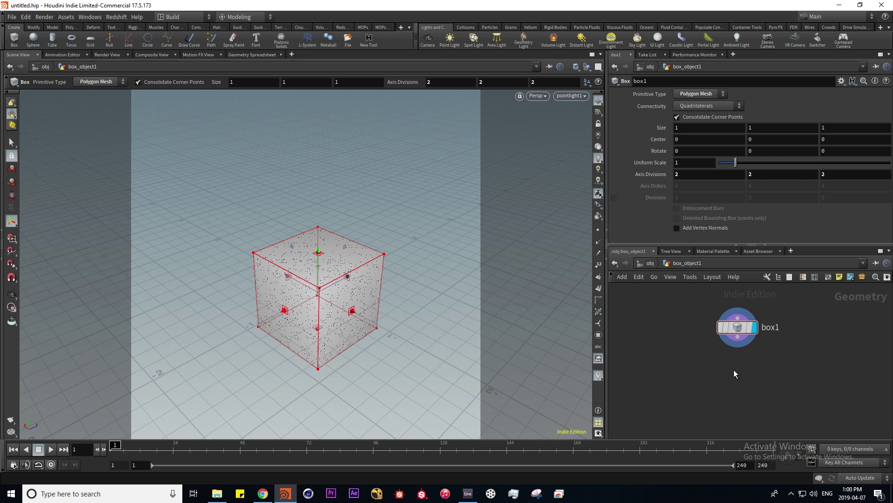
- Browse the operator categories in box_object1's geometry network, including Material, NURBS and Planar
key("Tab")
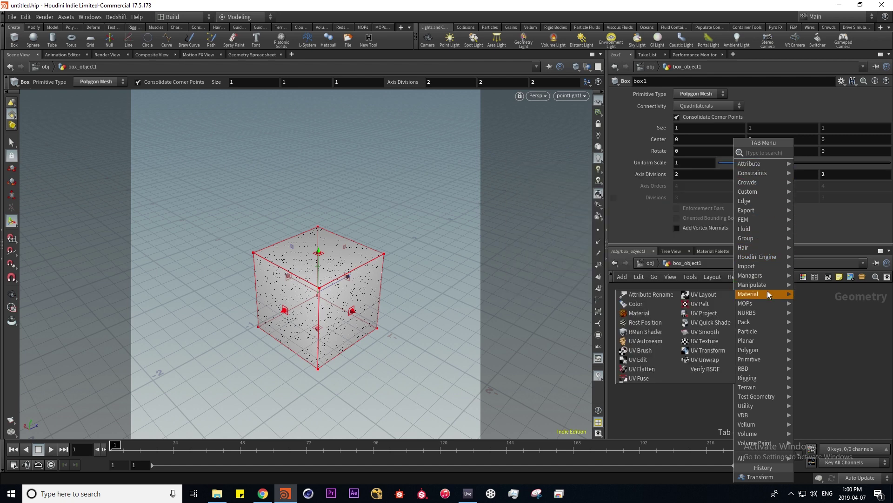
mouse_move(755, 312)
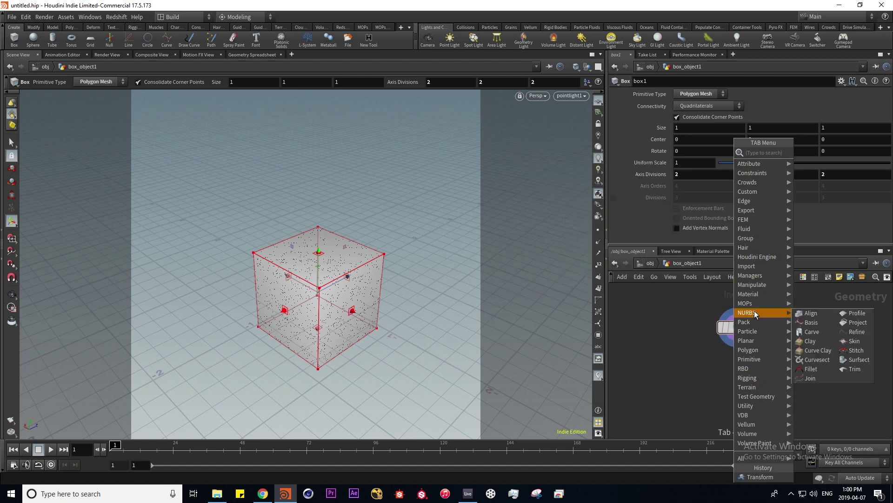
mouse_move(775, 340)
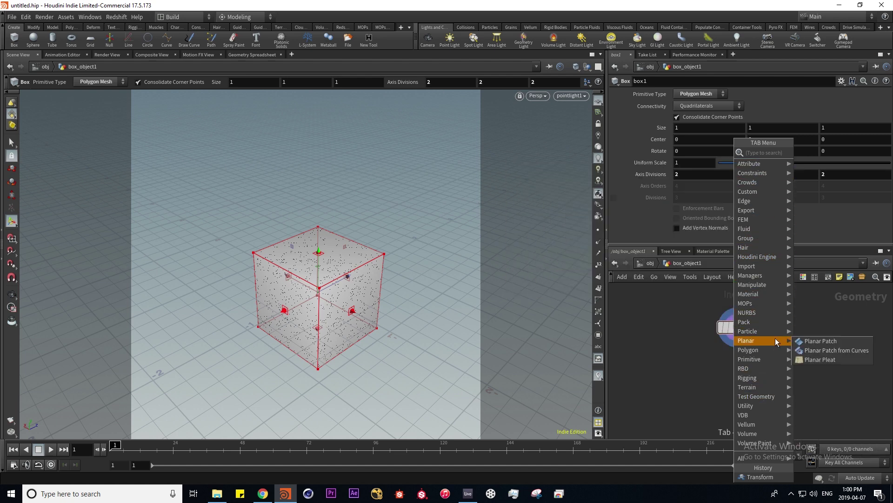
- Add a Transform node wired below box1 and set its display flag so that its output is shown
key("Tab")
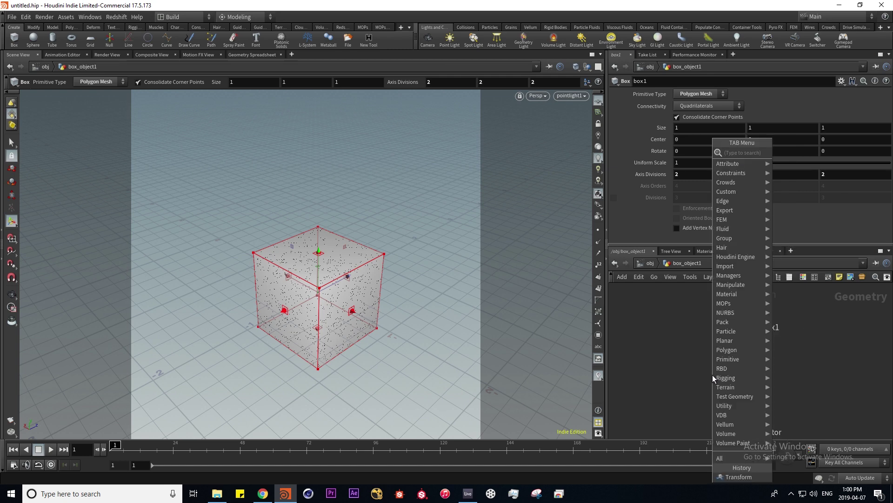
type("transform")
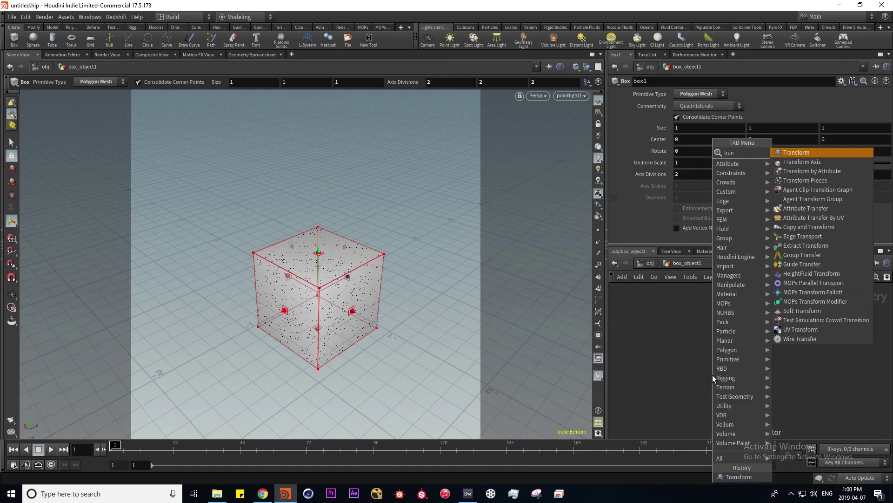
key("Return")
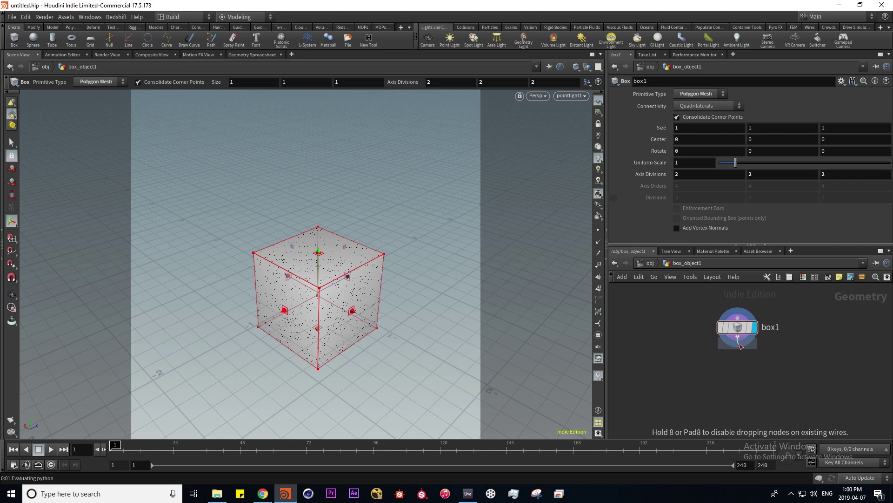
left_click(739, 351)
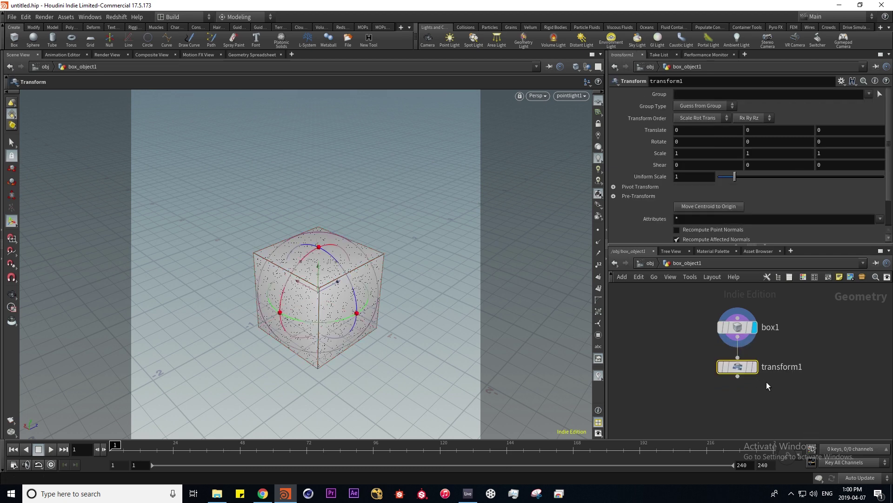
left_click(755, 368)
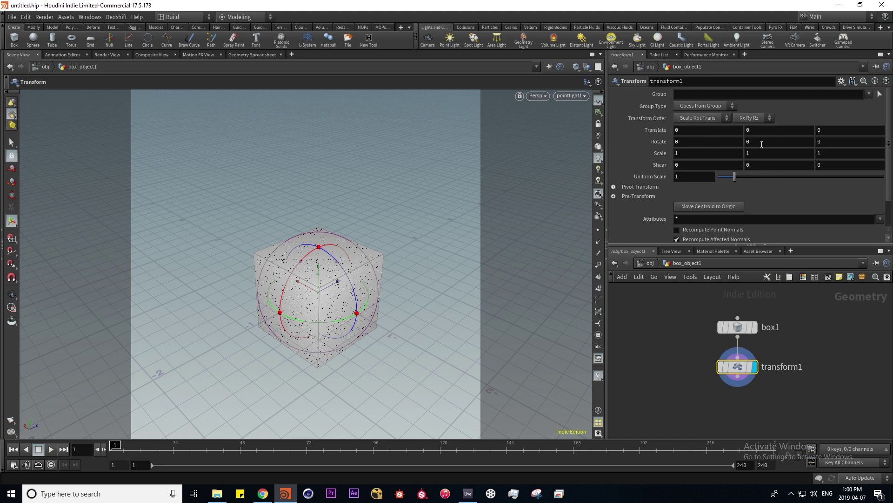
- Try a Y translation of 1 and a uniform scale of 1.07 on the Transform node, undoing each change
mouse_move(757, 130)
middle_mouse_down()
mouse_move(757, 117)
mouse_move(768, 115)
mouse_move(736, 117)
mouse_move(773, 118)
mouse_move(756, 118)
middle_mouse_up()
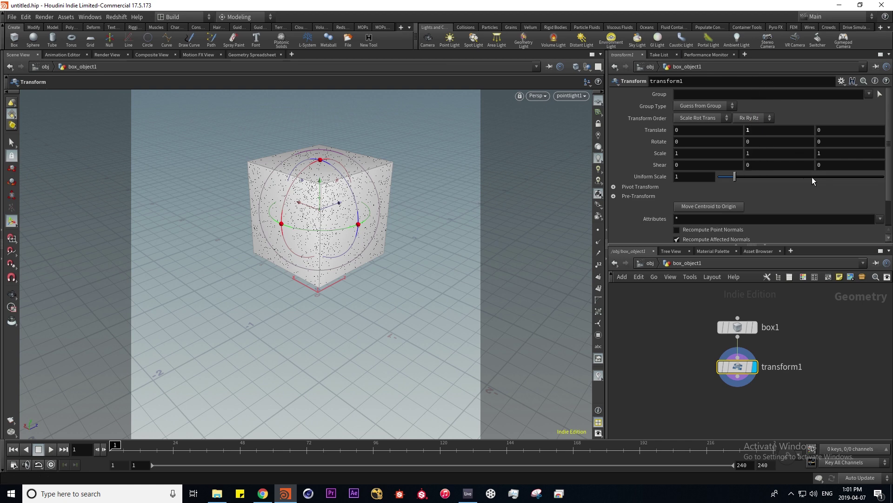
key("ctrl+z")
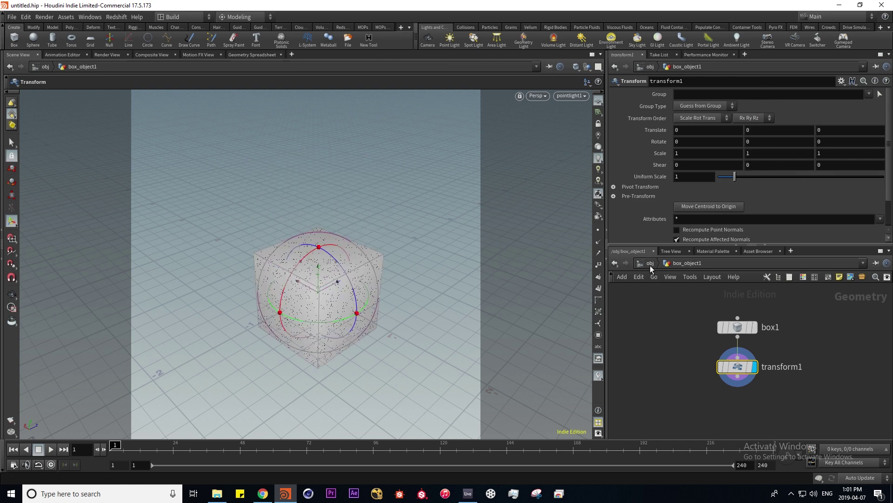
mouse_move(735, 177)
left_mouse_down()
mouse_move(726, 178)
mouse_move(735, 181)
left_mouse_up()
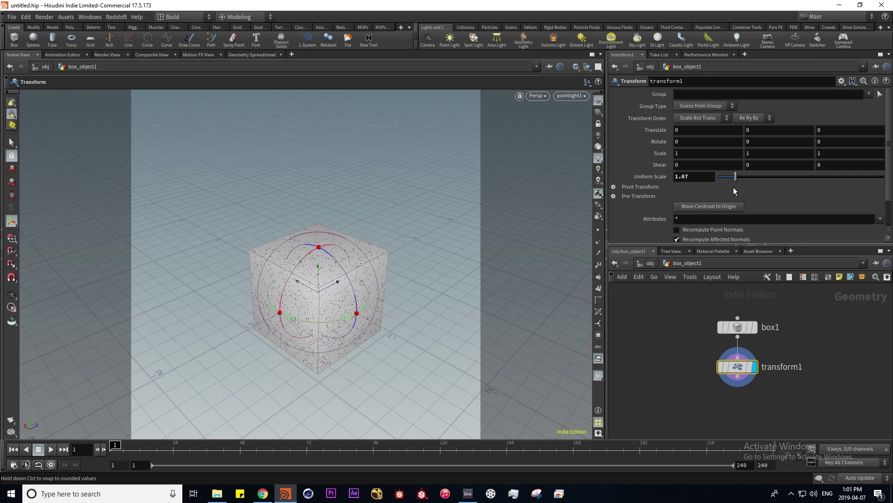
key("ctrl+z")
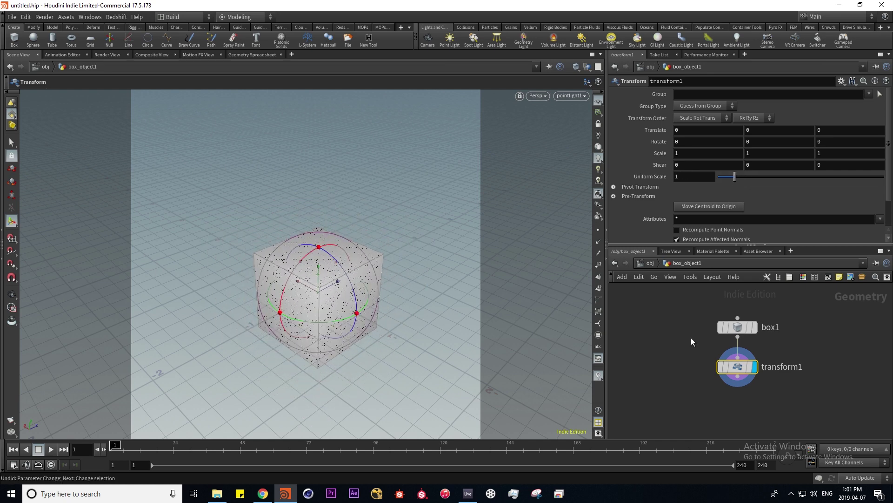
- Delete the transform1 node, leaving only box1 in the geometry network
mouse_move(741, 366)
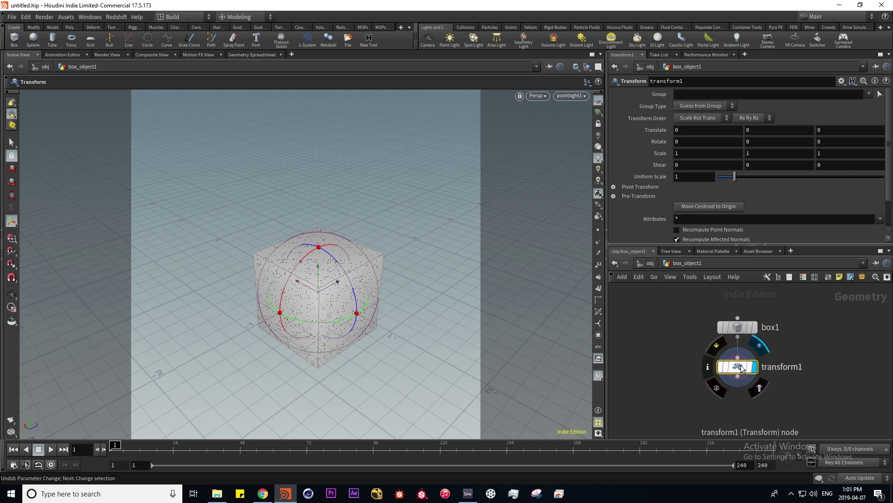
key("Delete")
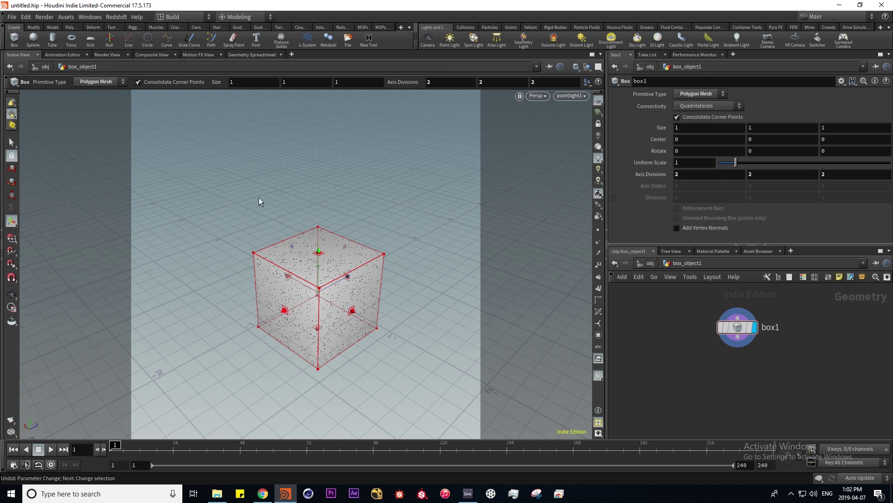
- Select the box's side and top faces one at a time, select all its faces, and clear the selection
key("s")
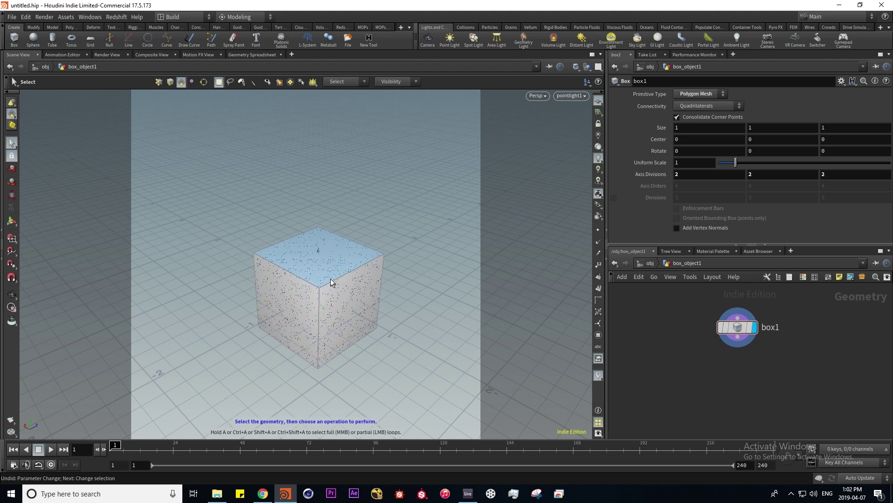
left_click(283, 302)
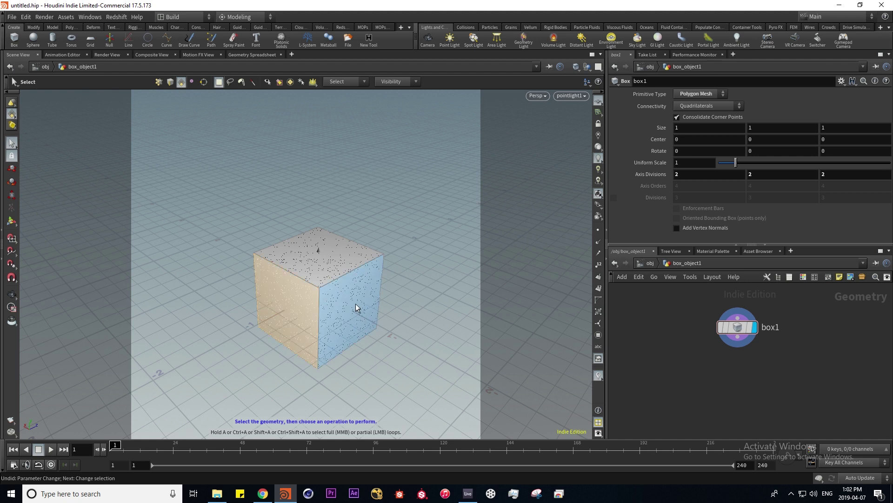
left_click(322, 254)
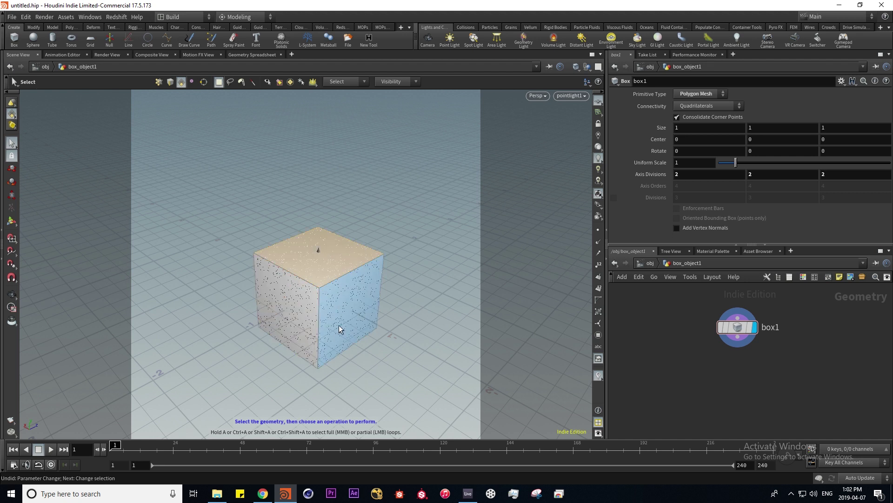
left_click(291, 321)
left_click(370, 297)
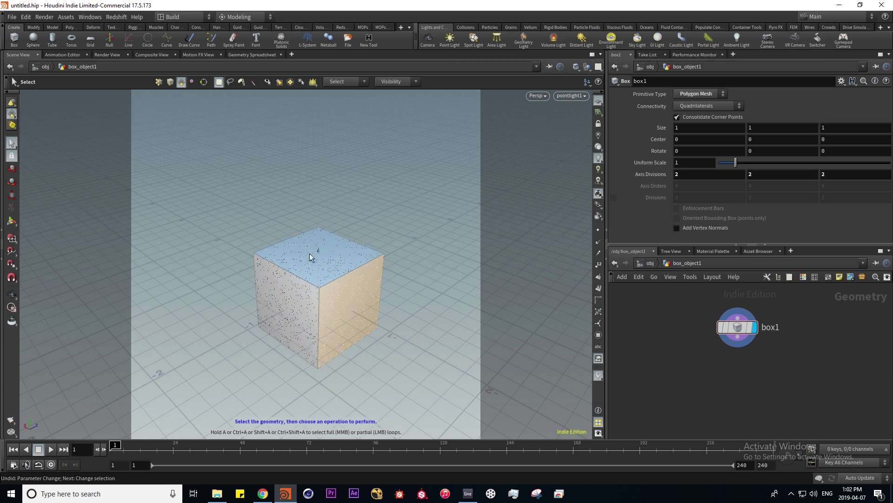
key("n")
left_click(415, 266)
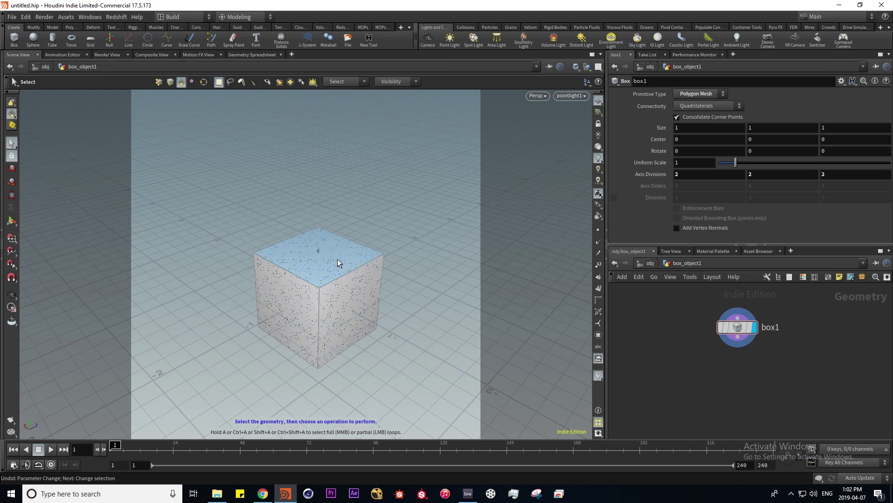
- Go up to the object level, re-enter box_object1's geometry network, and cycle the selection mode through points, edges and primitives
key("u")
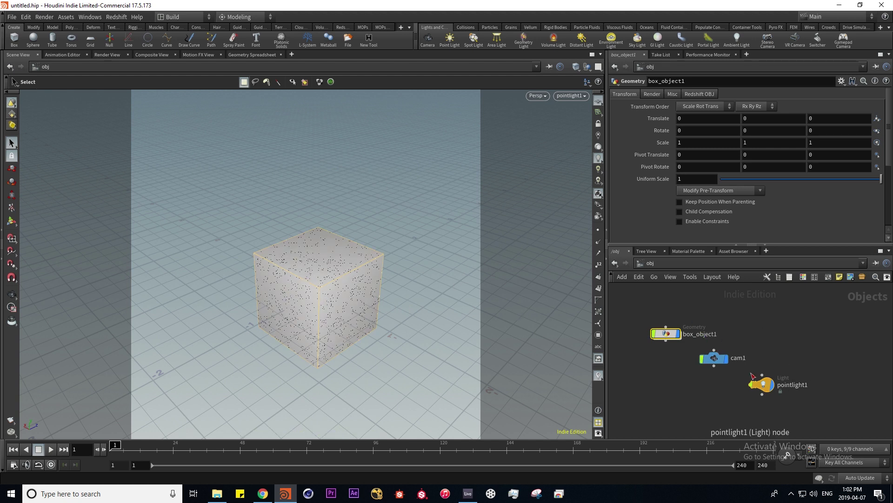
double_click(666, 334)
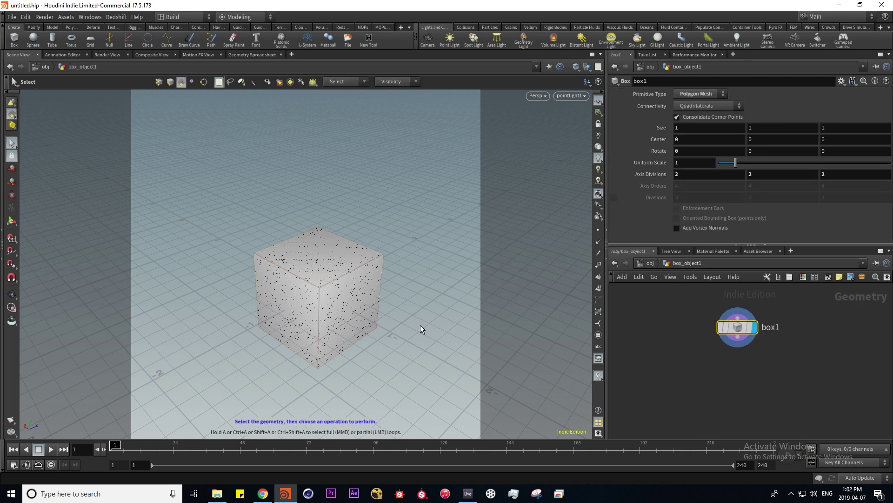
key("1")
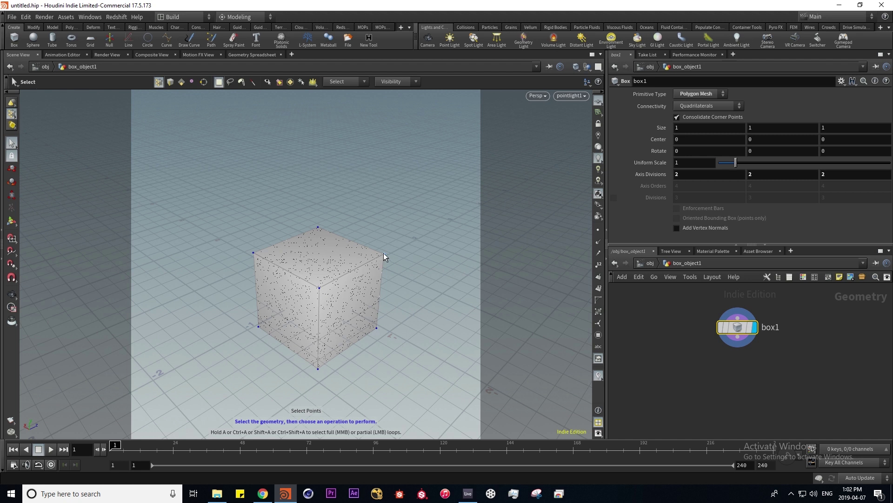
left_click(253, 253)
key("3")
key("4")
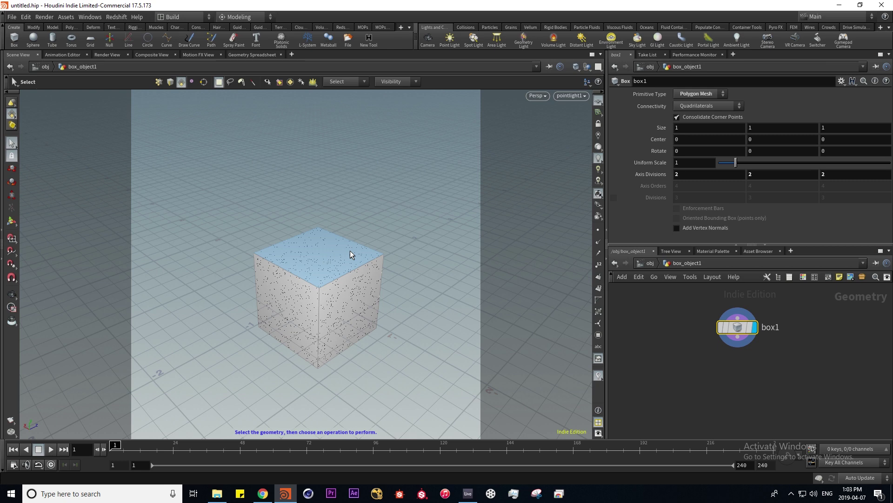
- Try adjusting the box with its viewport handles, undo the change, and return to the Select tool
key("Return")
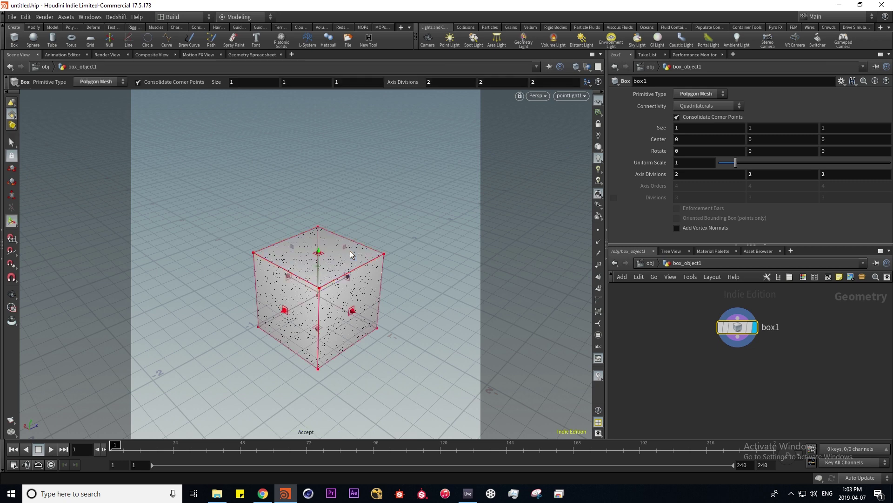
left_click_drag(319, 269, 285, 194)
key("ctrl+z")
key("ctrl+z")
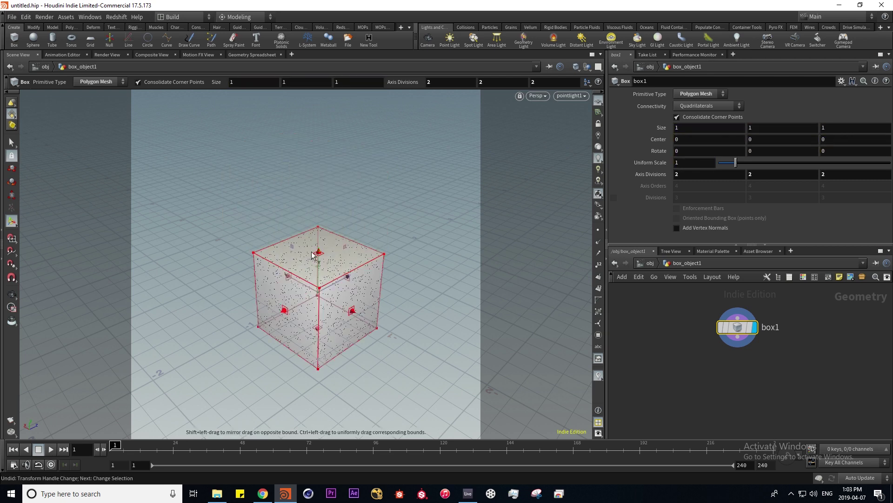
key("s")
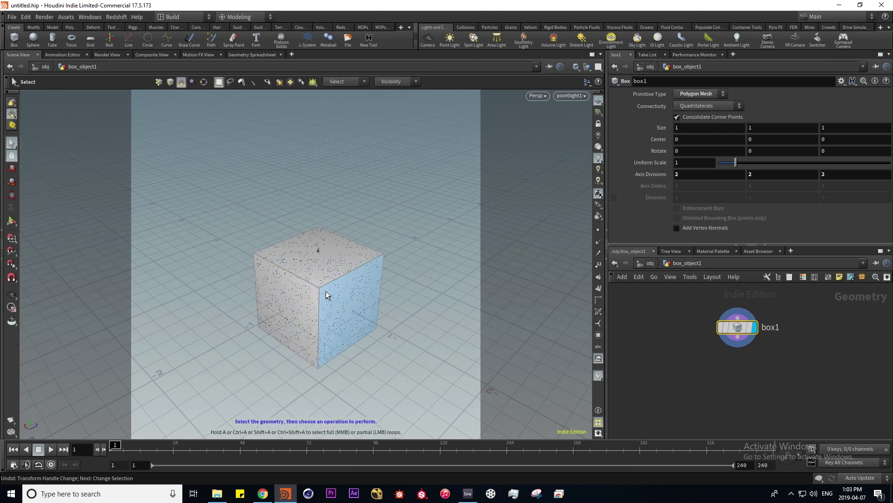
- Try Flat Shaded and Flat Wire Shaded as the viewport shading mode, and settle on Smooth Wire Shaded
left_click(576, 67)
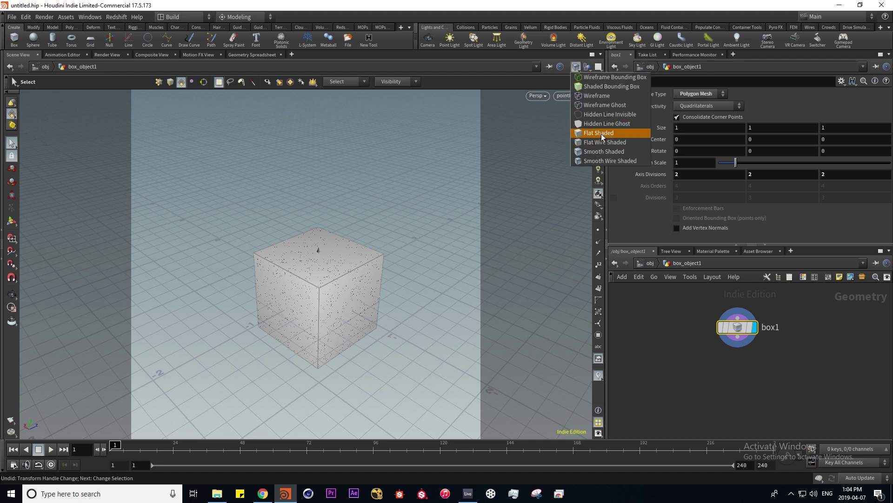
left_click(601, 132)
left_click(577, 67)
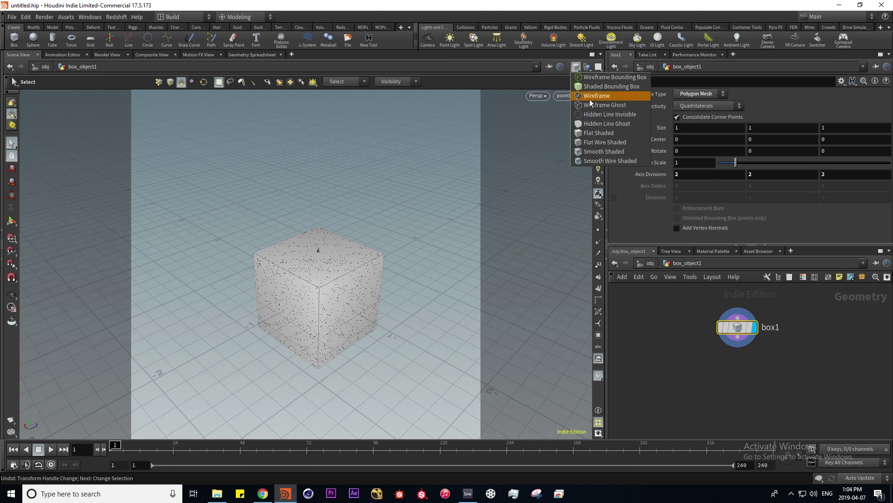
left_click(599, 142)
left_click(577, 67)
left_click(599, 160)
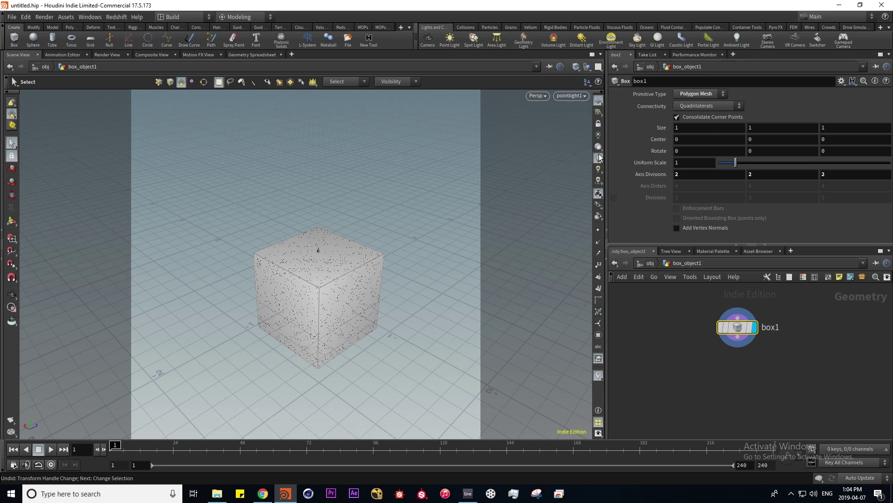
left_click(575, 68)
left_click(589, 161)
- Switch the viewport display to Wireframe and toggle it back to shaded
left_click(576, 67)
left_click(596, 99)
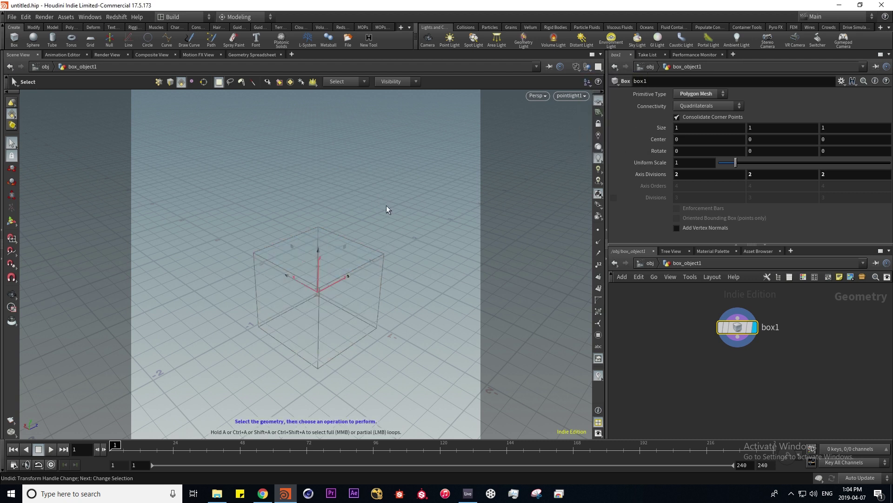
key("w")
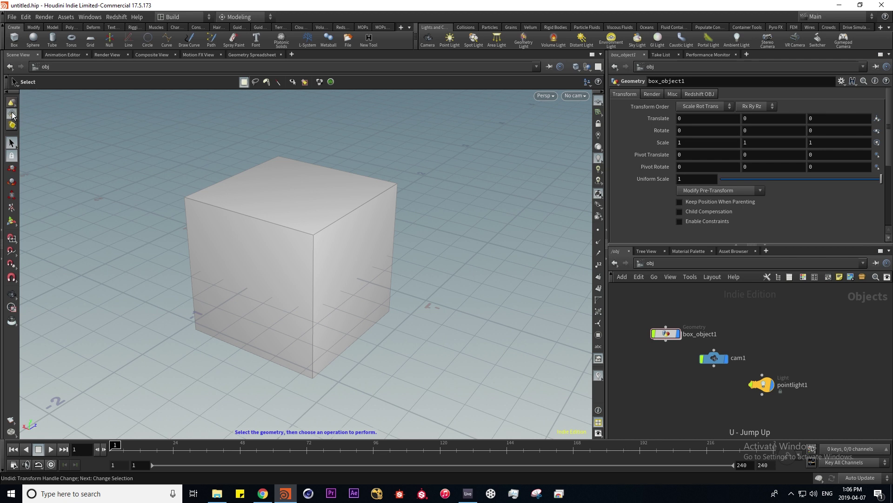
- Set the component selection type to Points, and activate the Move tool on box_object1 at the object level
right_click(12, 114)
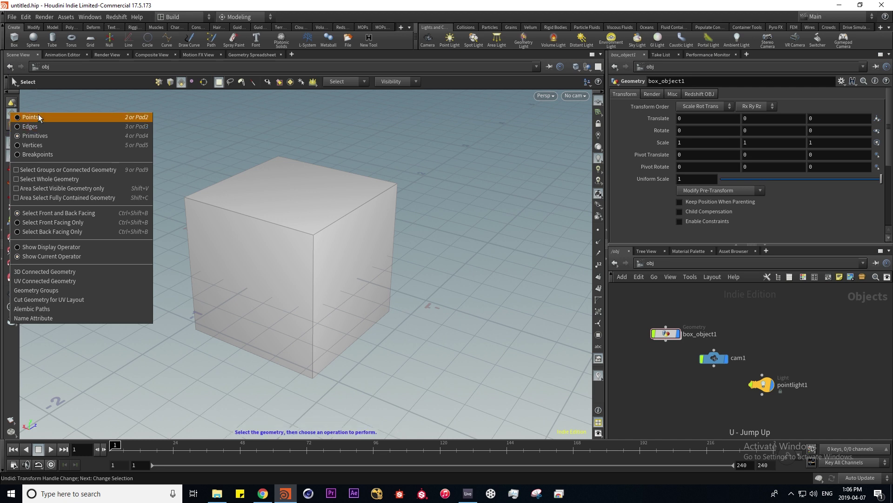
left_click(128, 117)
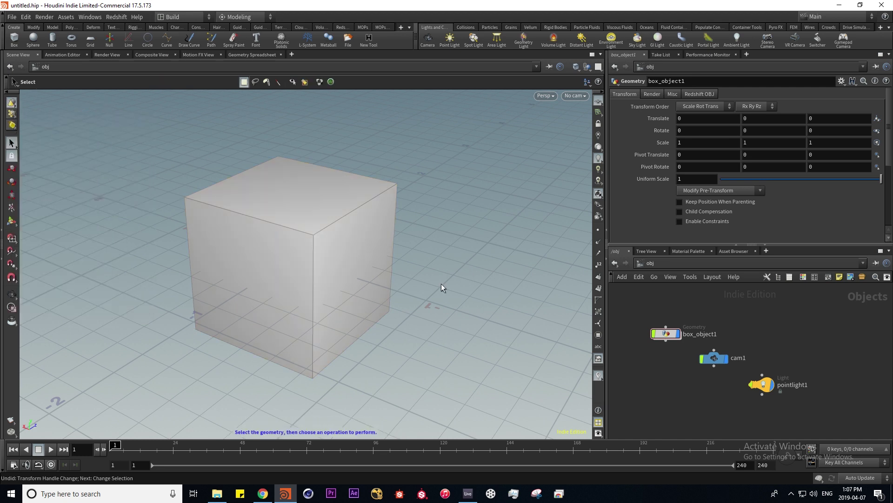
left_click(666, 334)
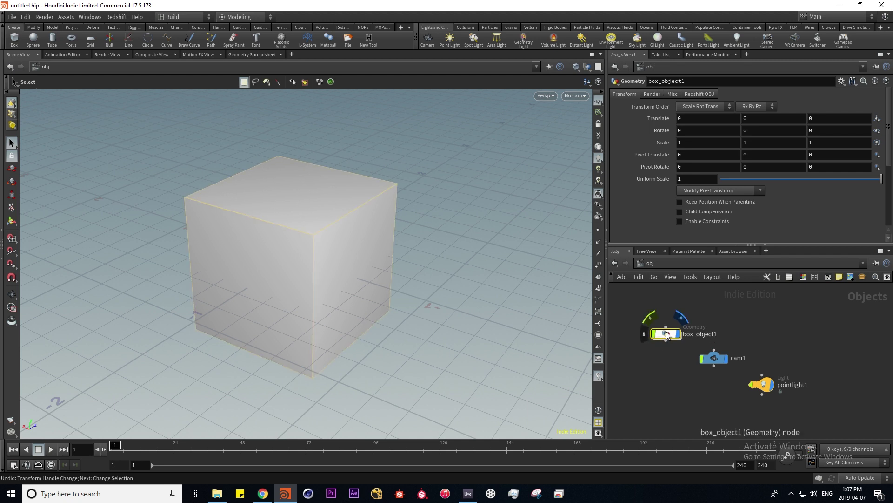
left_click(12, 171)
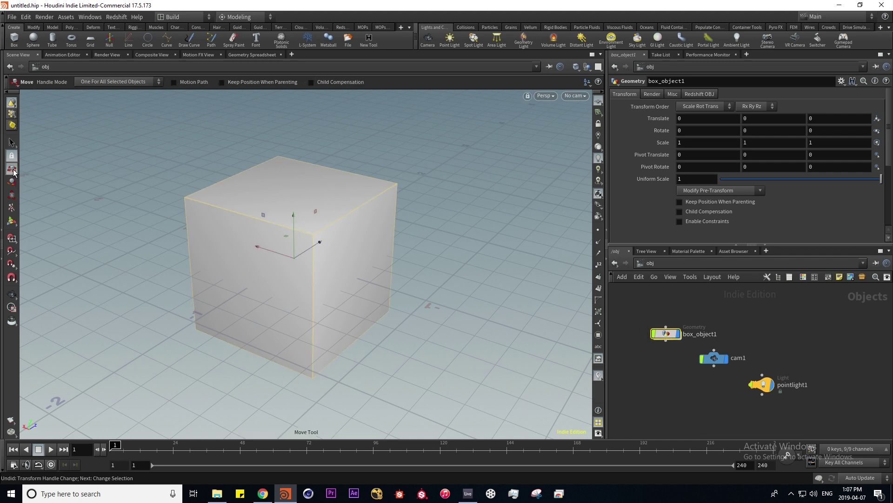
- Try the Rotate, Scale and Pose tools on box_object1, and settle on the Show Handle tool
left_click(12, 182)
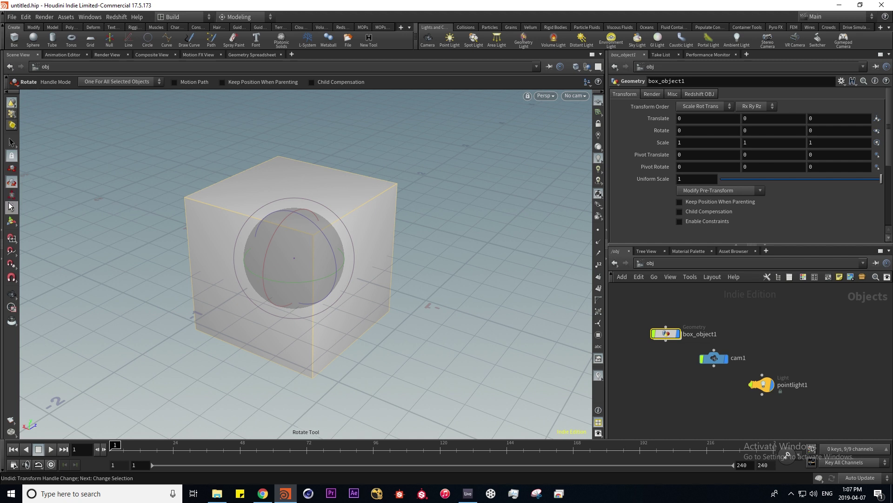
left_click(12, 194)
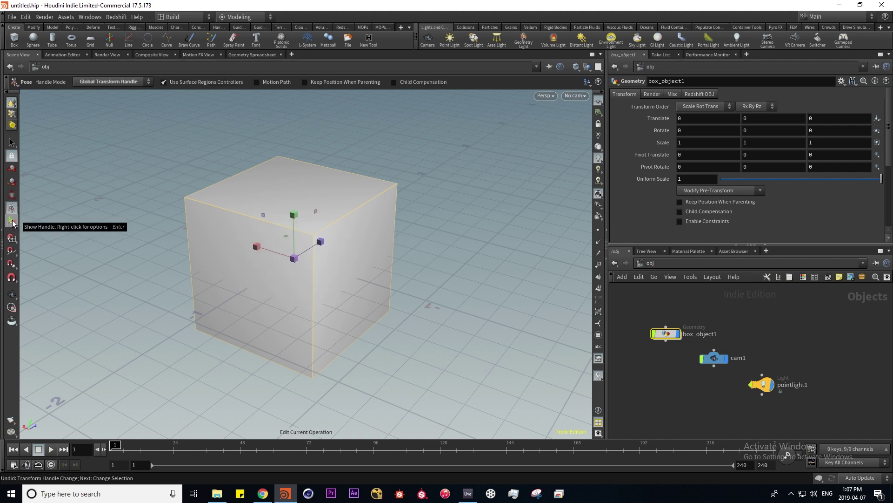
left_click(13, 224)
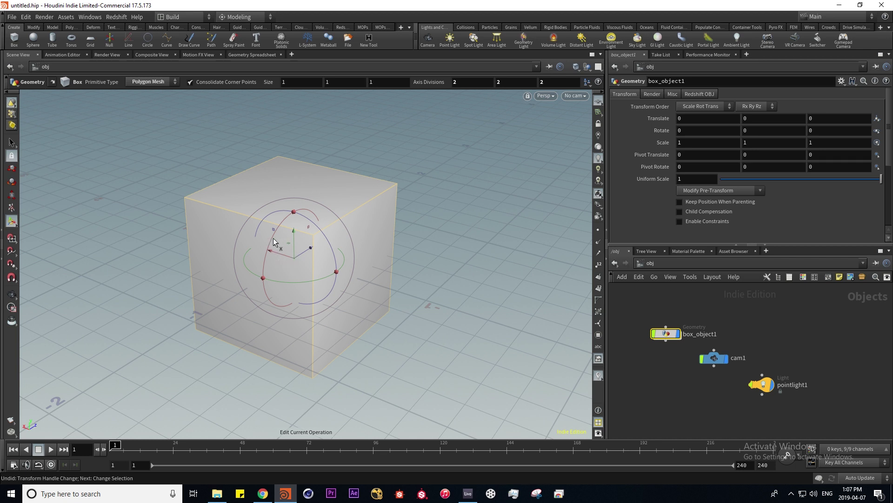
- Try transforming box_object1 with its combined move and rotate handle in the viewport, and undo the changes
left_click_drag(272, 237, 295, 279)
key("ctrl+z")
key("ctrl+z")
key("ctrl+z")
- Compare the viewport with lighting disabled, headlight, normal and high quality lighting, and settle on High Quality Lighting with Shadows
left_click(599, 101)
left_click(599, 136)
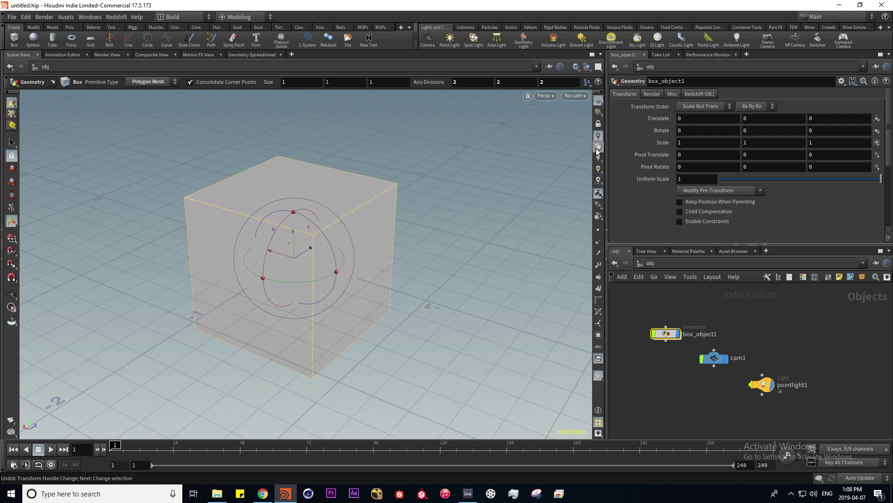
left_click(599, 148)
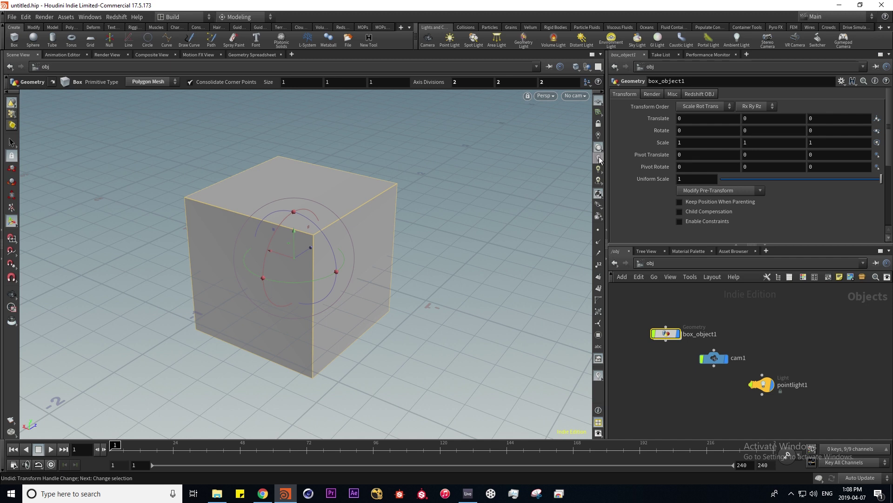
left_click(599, 159)
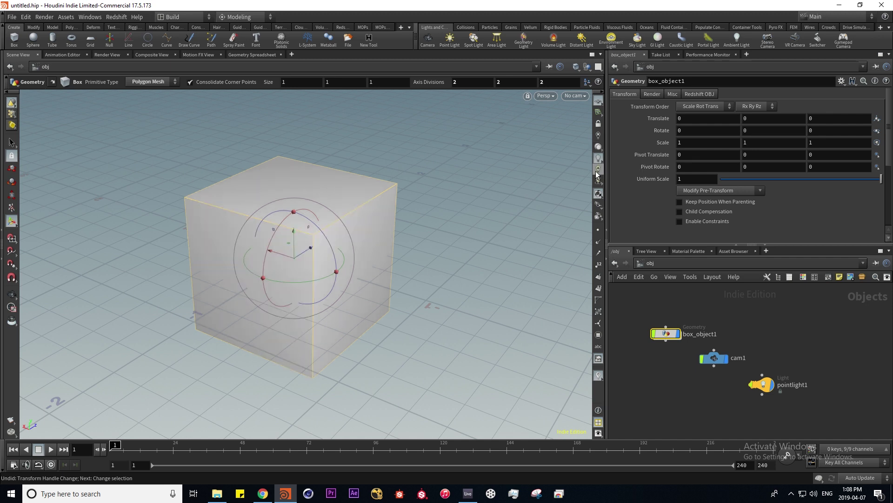
left_click(599, 169)
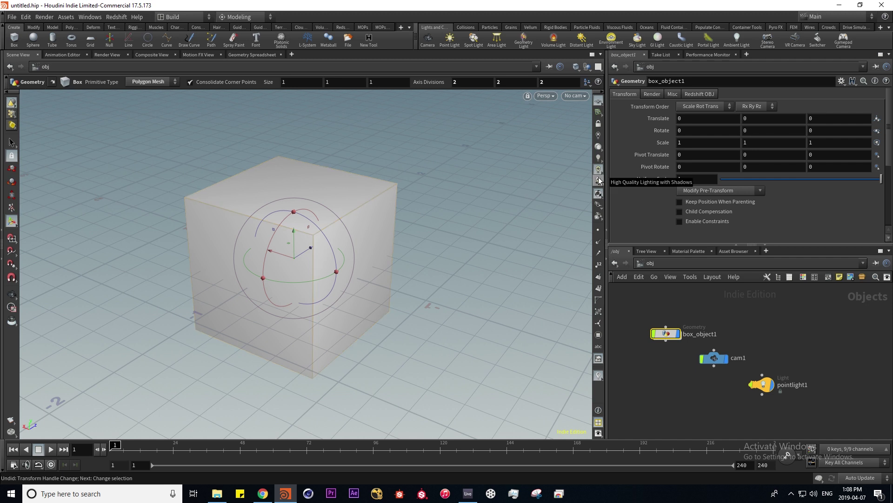
left_click(599, 181)
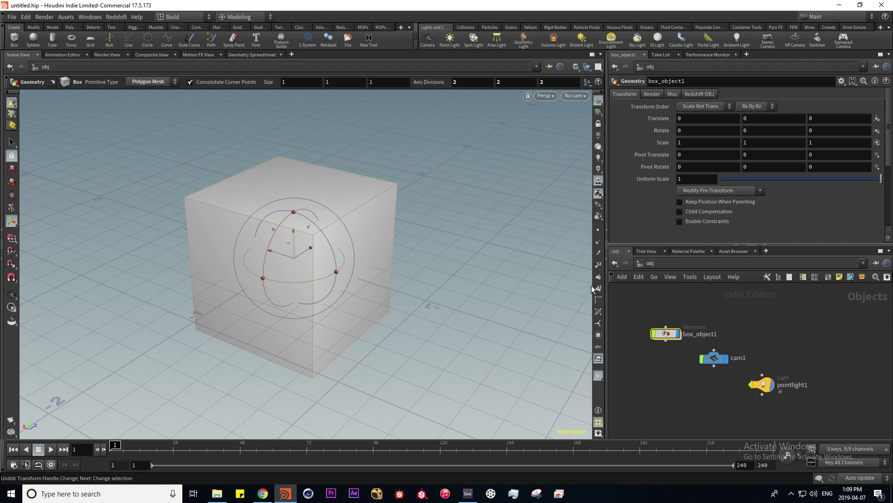
- Display the box's points, point normals, point numbers, primitive normals and primitive numbers in the viewport
left_click(598, 229)
left_click(599, 242)
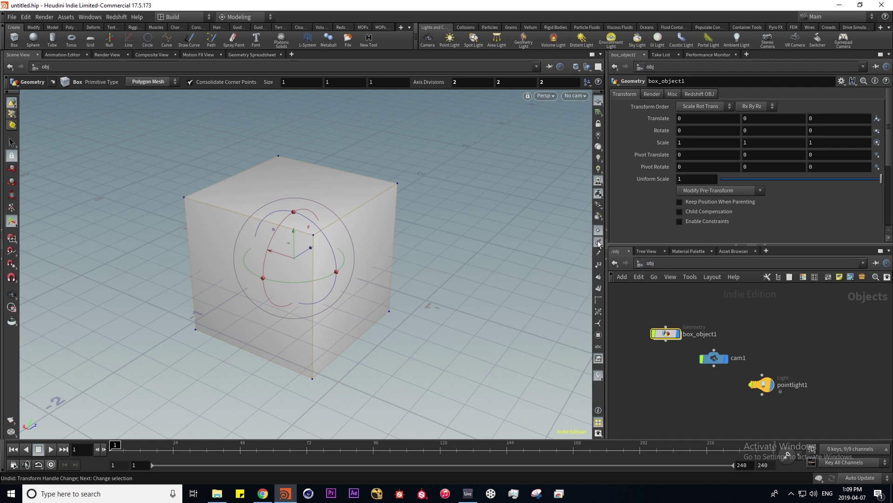
left_click(599, 265)
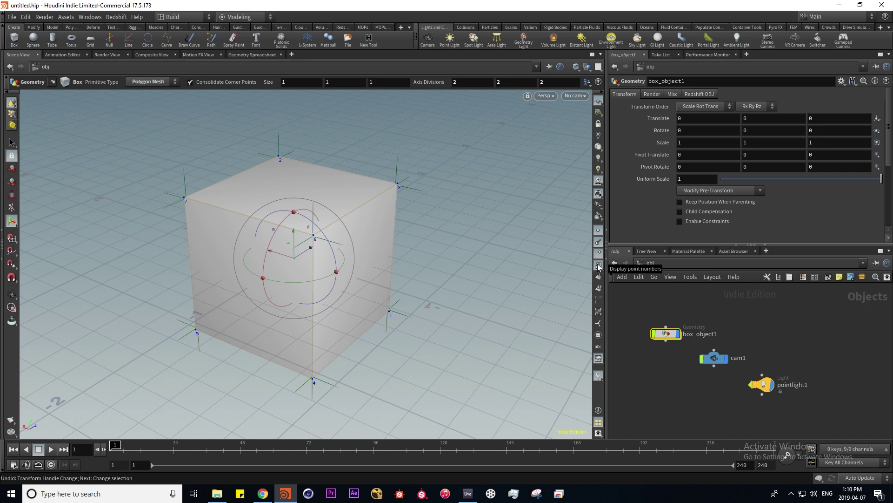
left_click(597, 278)
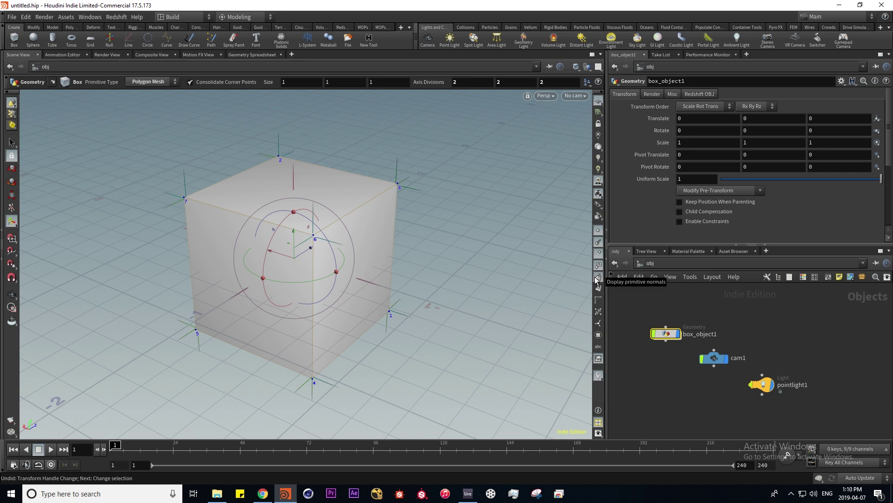
left_click(598, 289)
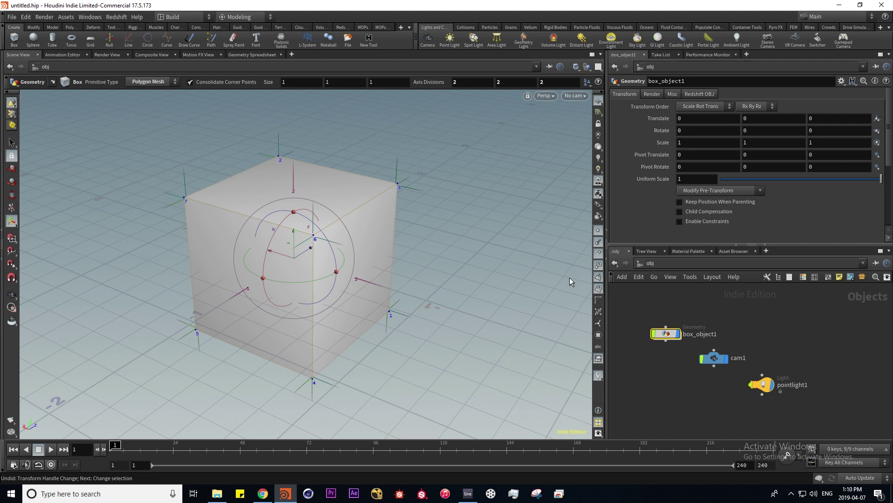
- Turn off all point and primitive markers, normals and numbers in the viewport
left_click(598, 288)
left_click(599, 264)
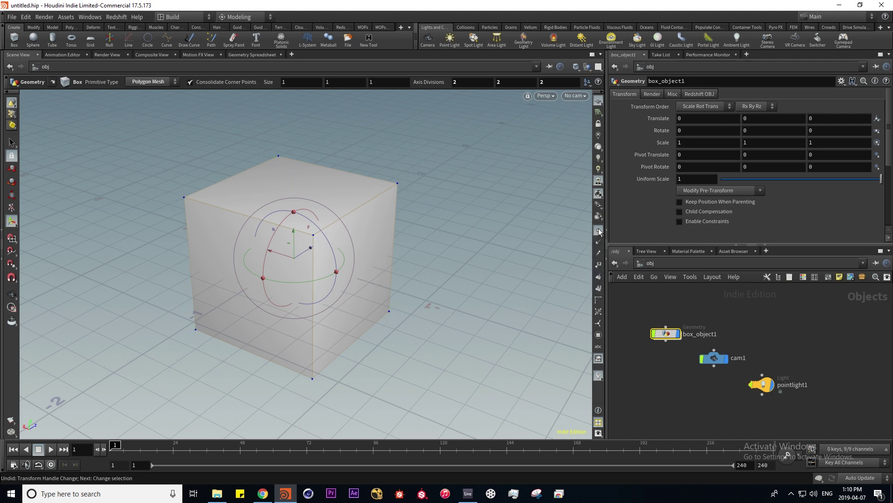
left_click(599, 230)
- Enter box_object1's geometry network, add a Sphere node beside box1, and display the sphere instead of the box
middle_click_drag(683, 305, 737, 329)
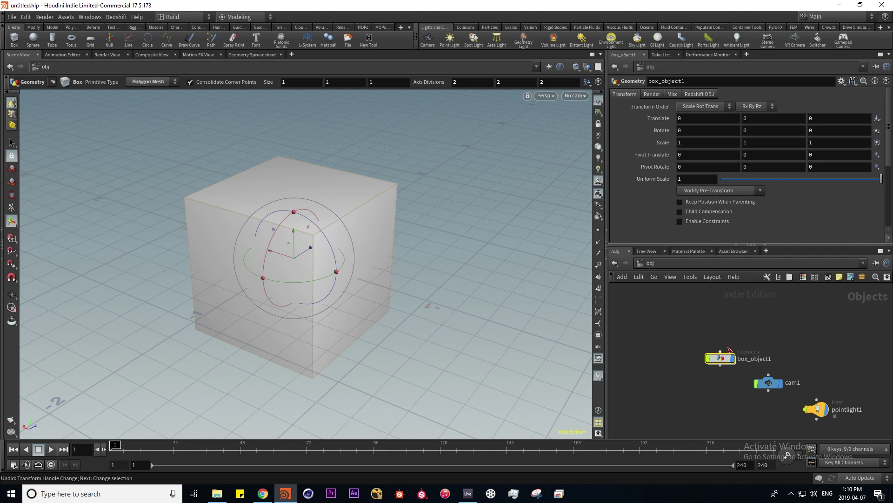
mouse_move(720, 359)
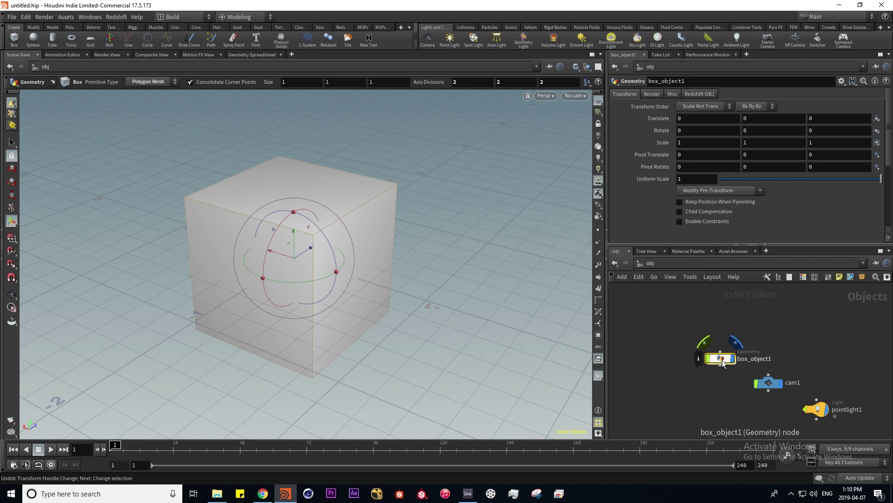
double_click(722, 359)
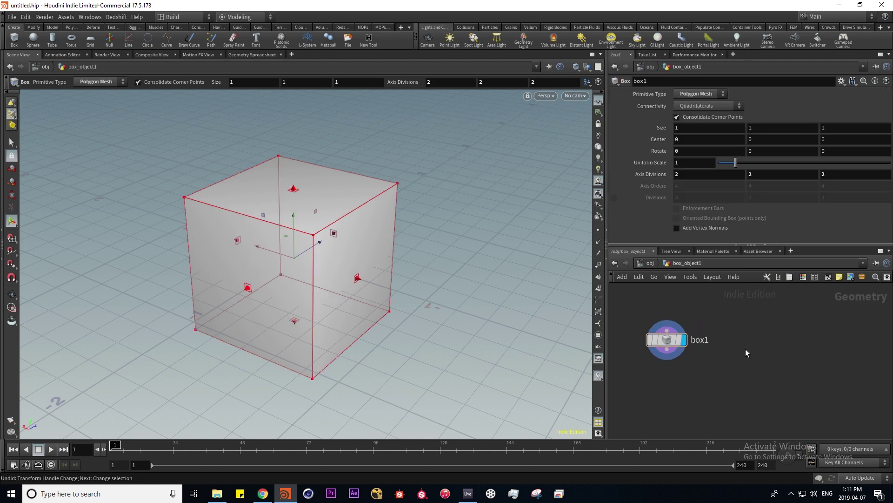
key("Tab")
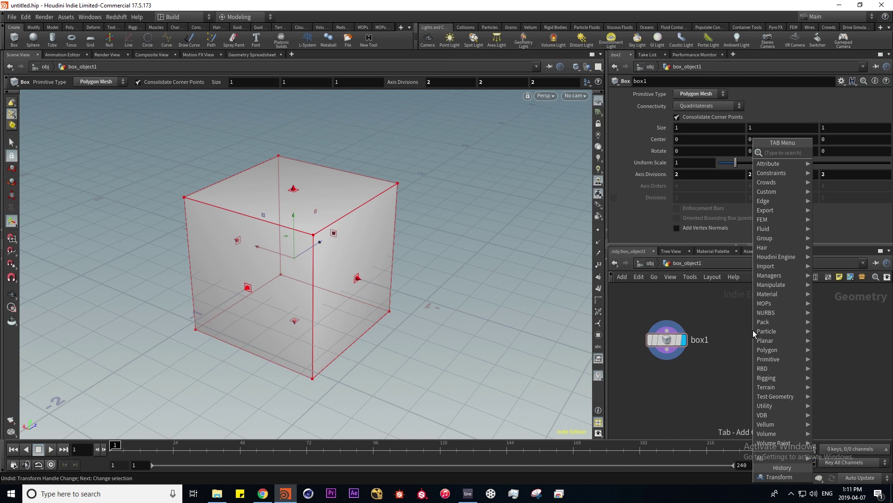
type("poly")
key("Return")
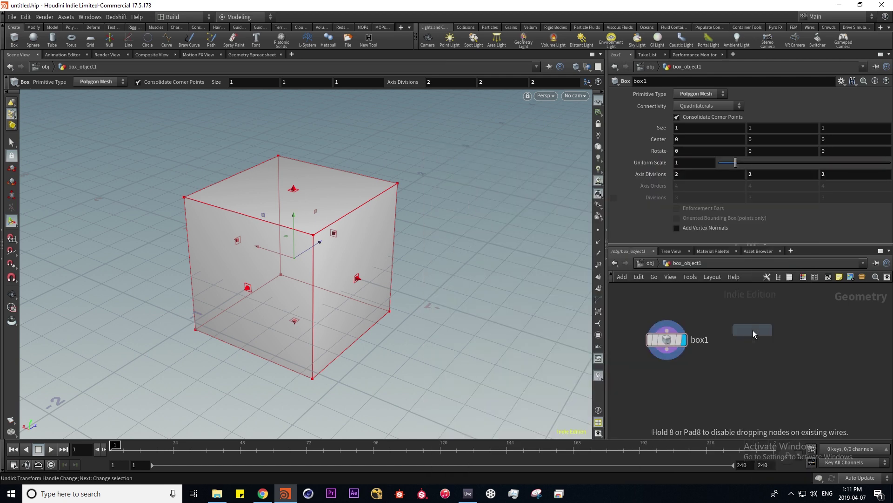
left_click(753, 331)
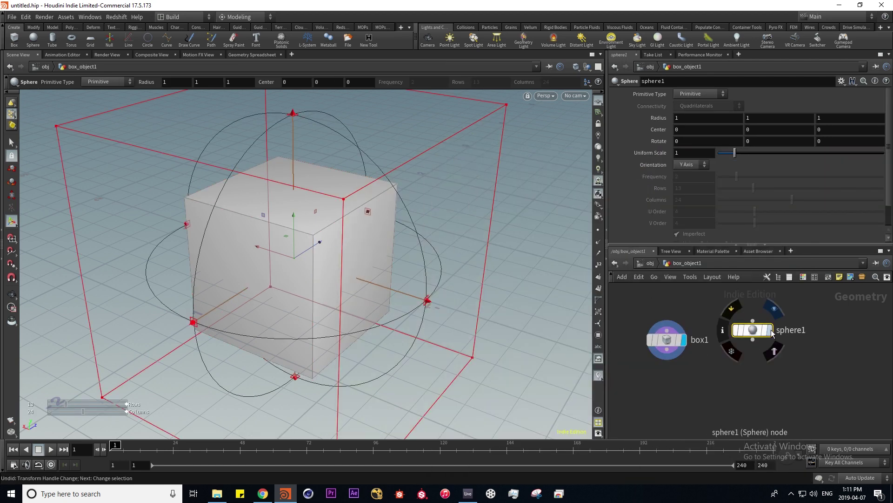
left_click(770, 331)
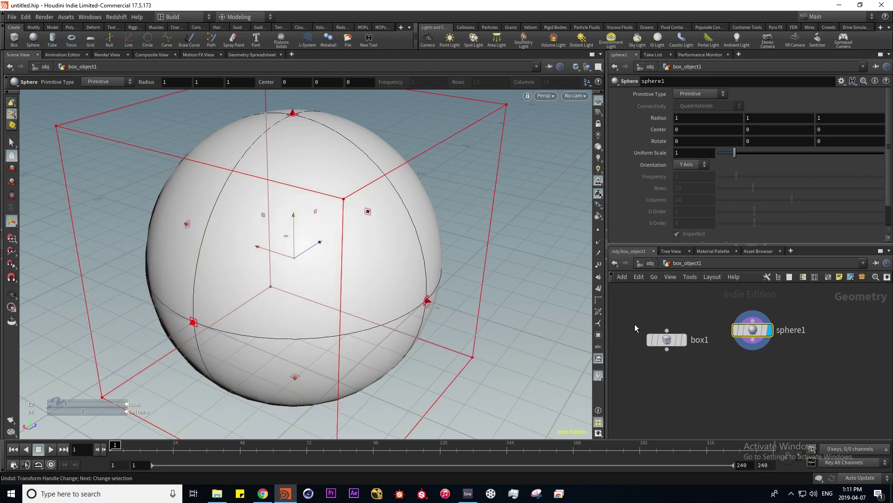
- Return to the object level, add a separate Sphere object beside box_object1, and select box_object1
left_click(647, 263)
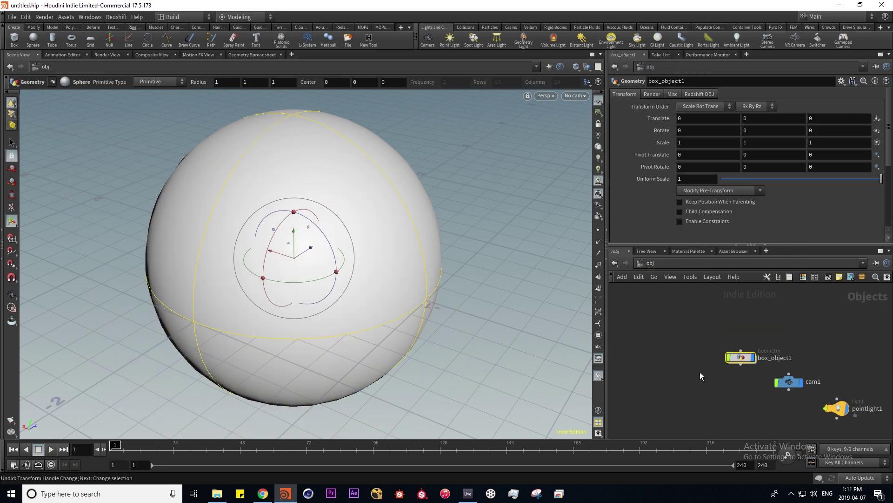
key("Tab")
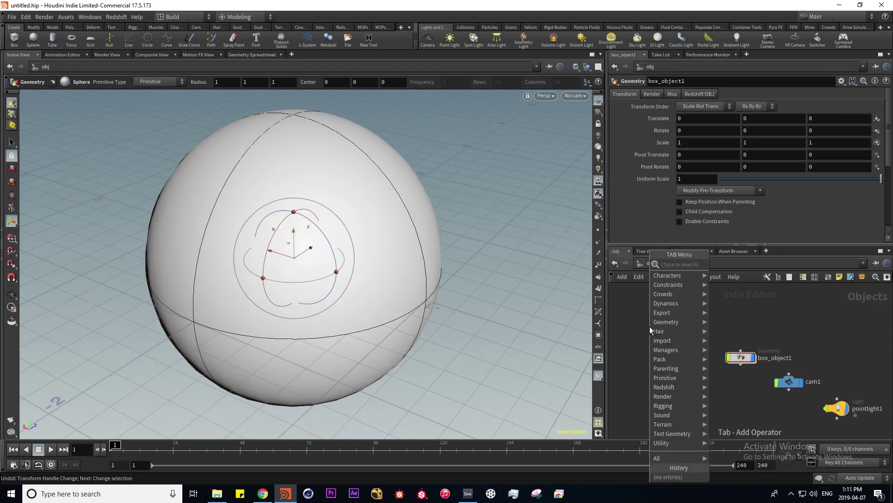
type("geo")
key("Return")
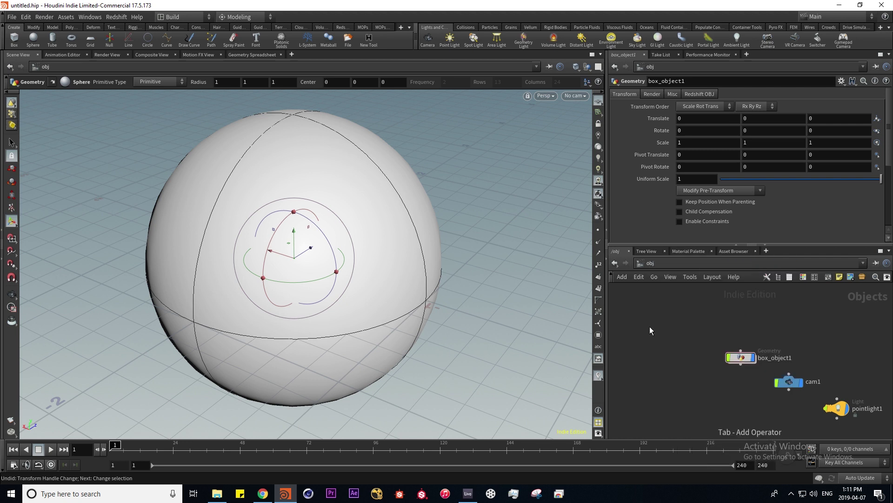
left_click(650, 325)
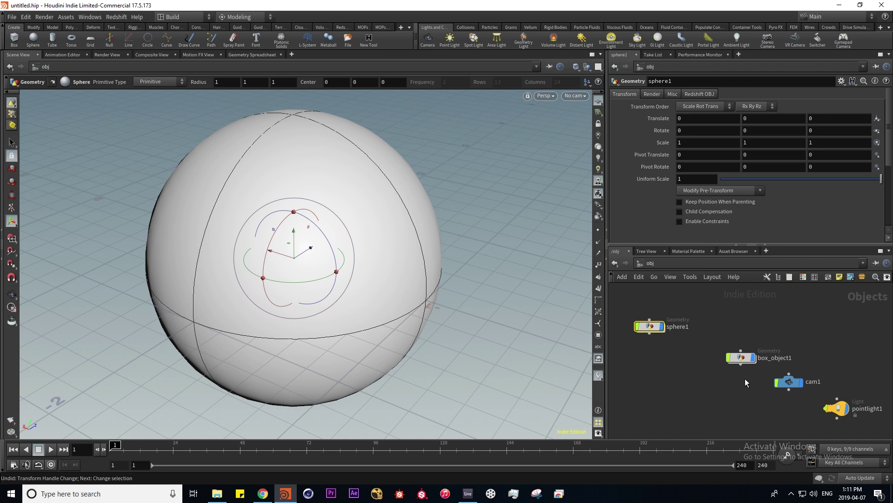
left_click(741, 356)
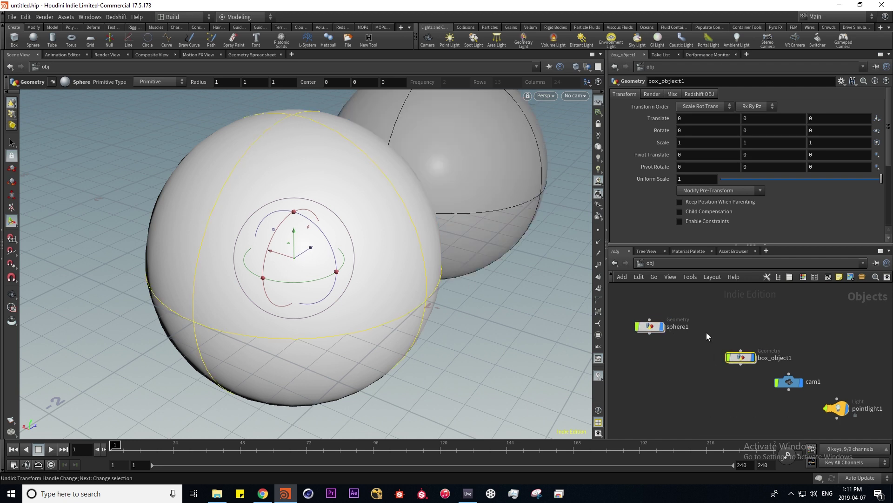
- Toggle the display flags of the sphere1 object and box_object1 off and back on
mouse_move(664, 328)
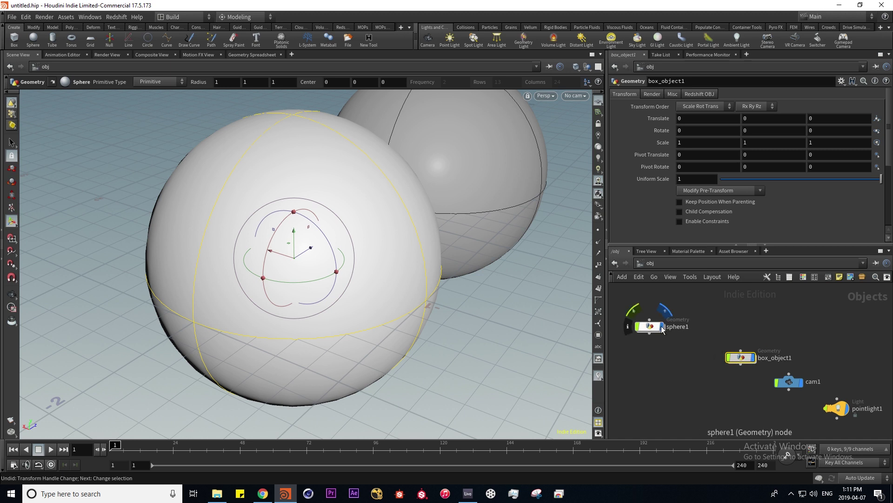
left_click(663, 328)
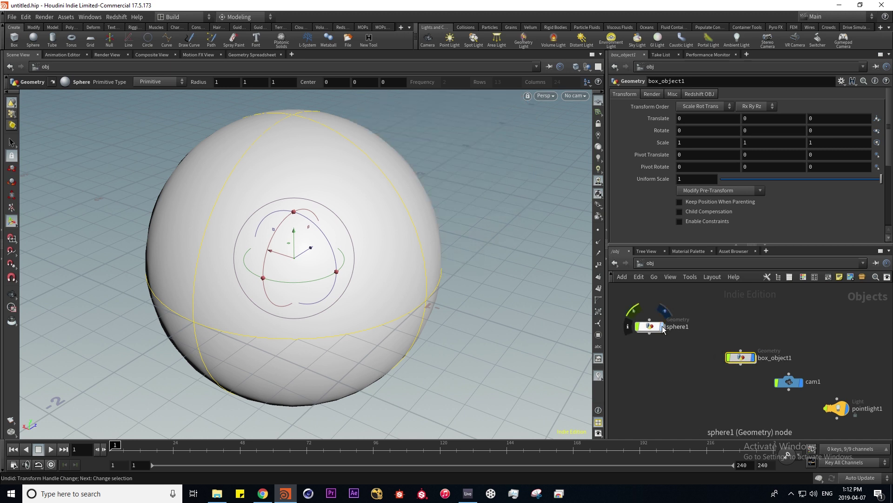
left_click(662, 326)
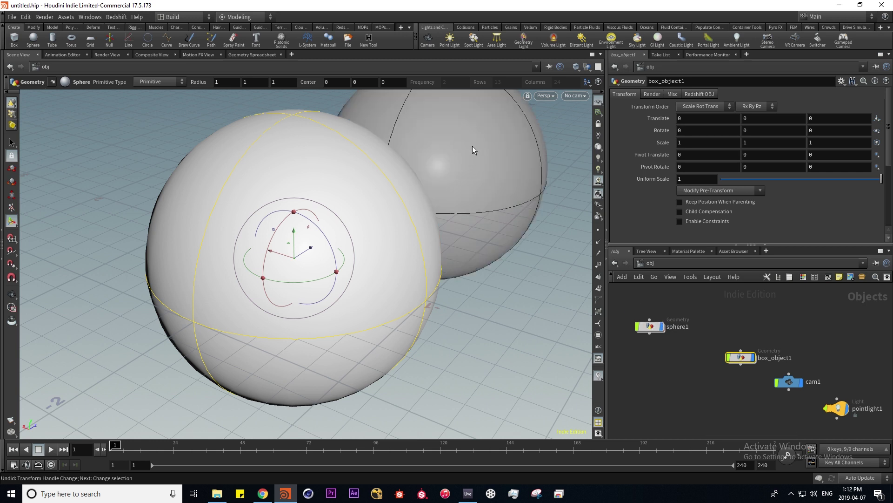
left_click(754, 359)
left_click(754, 359)
- Enter box_object1's geometry network and move the display flag from sphere1 to box1
double_click(741, 358)
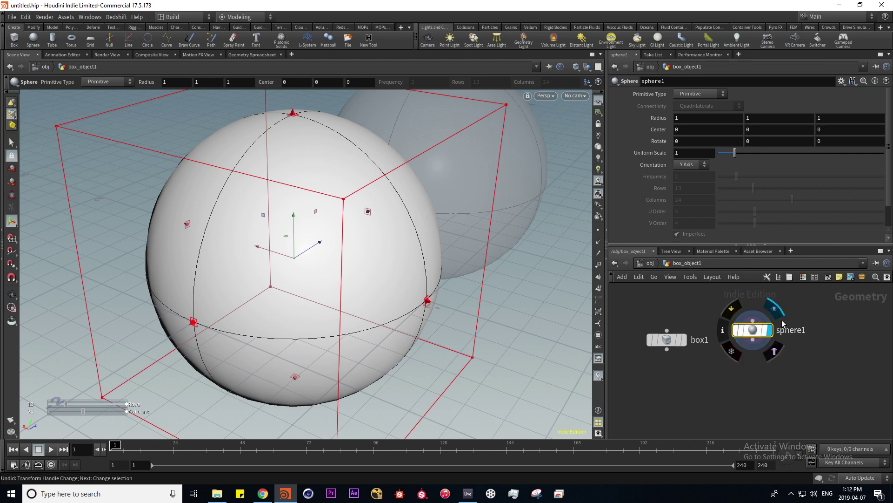
left_click(684, 340)
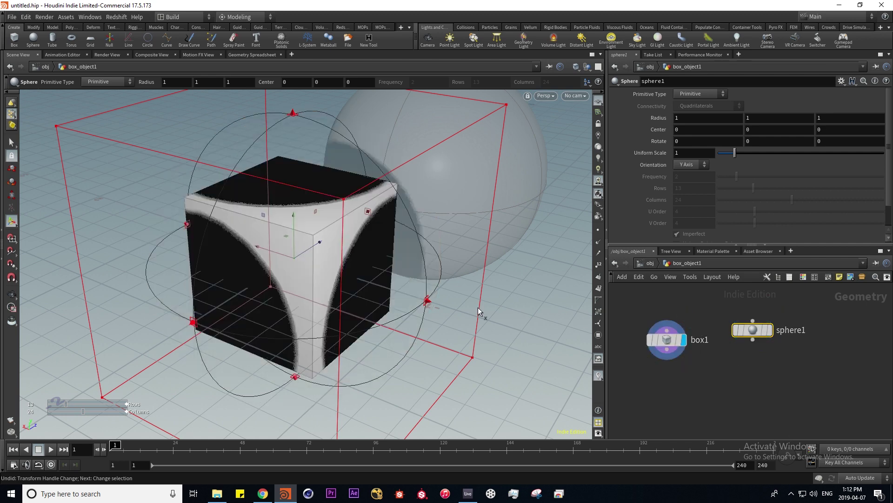
left_click_drag(479, 307, 442, 303)
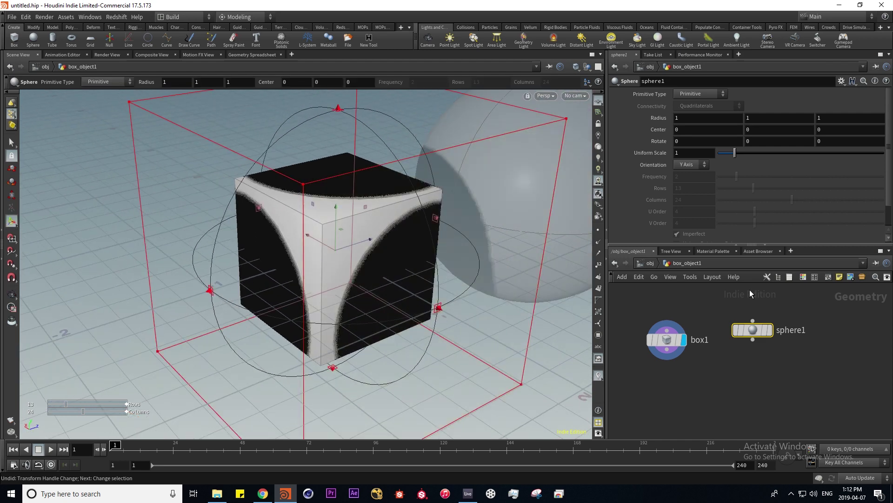
- Return to the object level and delete the separate sphere1 object
left_click(650, 263)
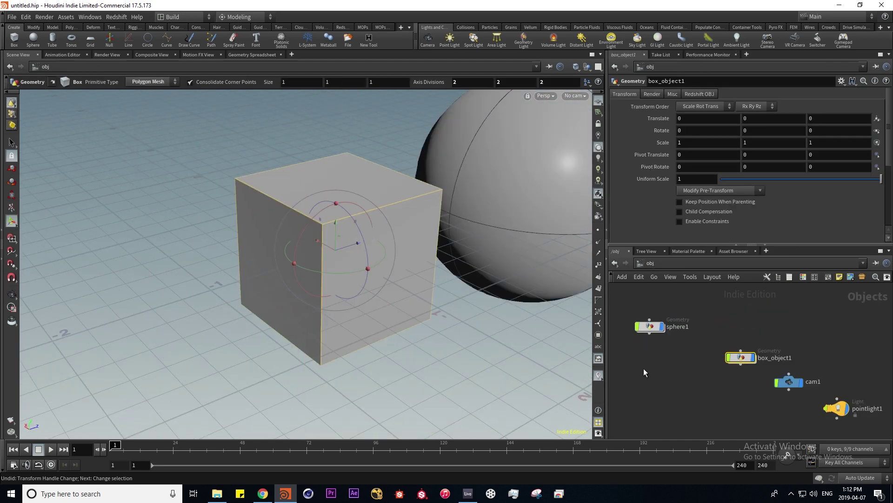
left_click_drag(643, 369, 709, 326)
key("Delete")
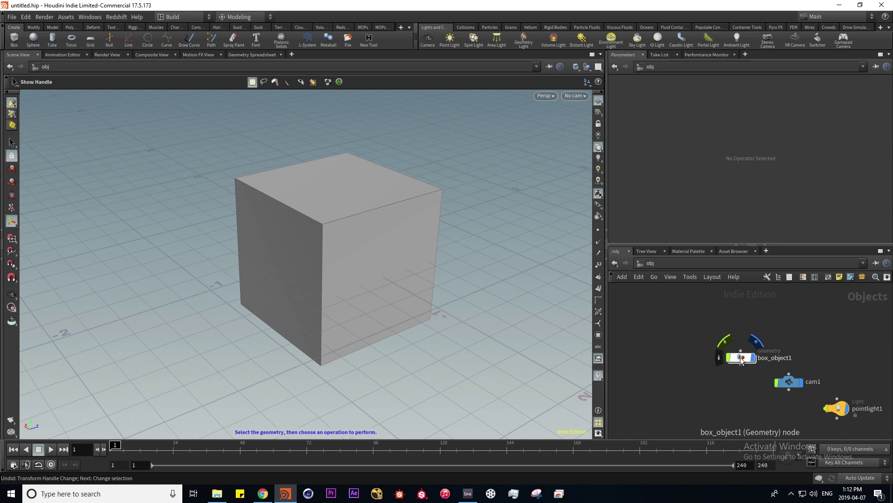
- Inside box_object1, display the sphere1 node and move its center along Z to about 2.81
double_click(741, 357)
mouse_move(749, 322)
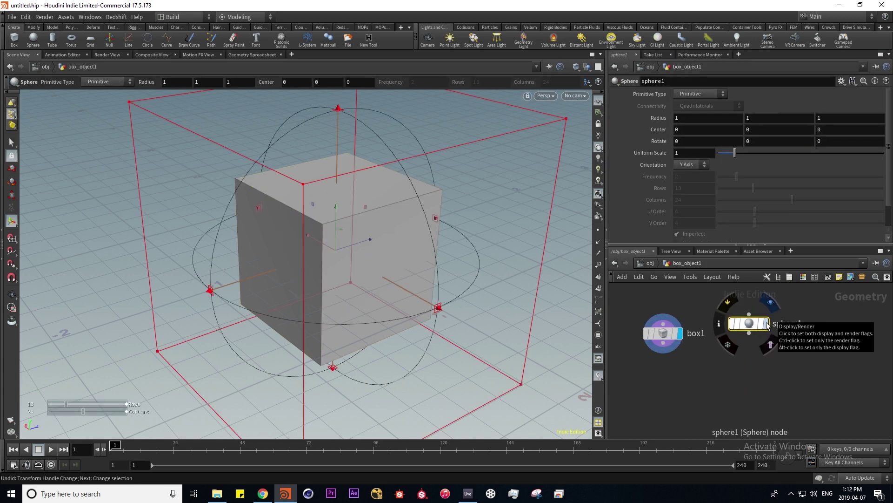
left_click(767, 324)
left_click_drag(362, 243, 596, 175)
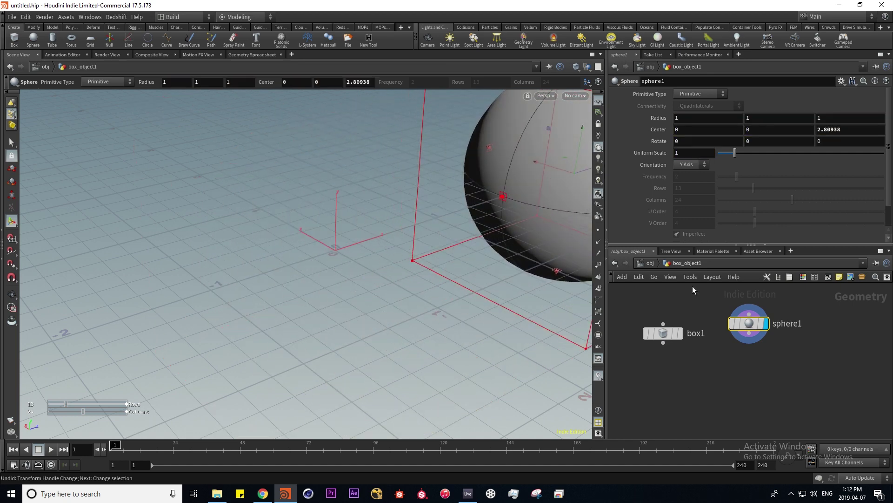
- Turn on the template flag of the box1 node and select the sphere1 node to compare both in the viewport
mouse_move(764, 321)
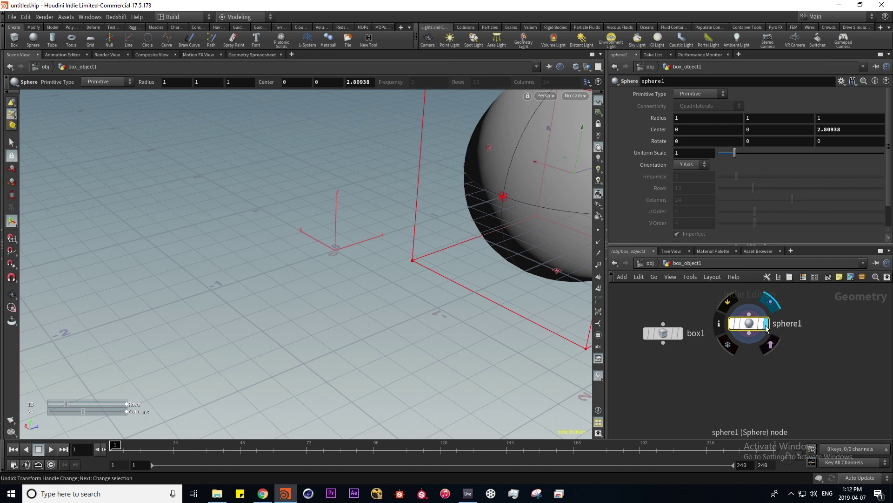
left_click(665, 334)
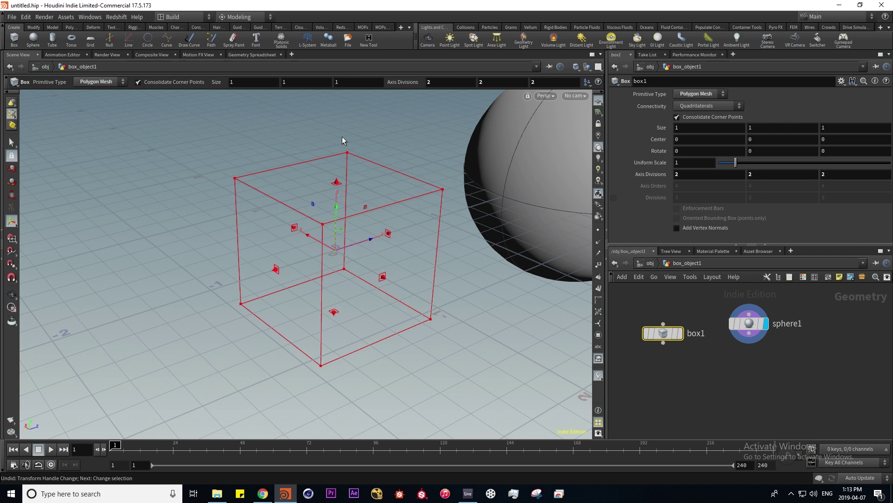
mouse_move(680, 336)
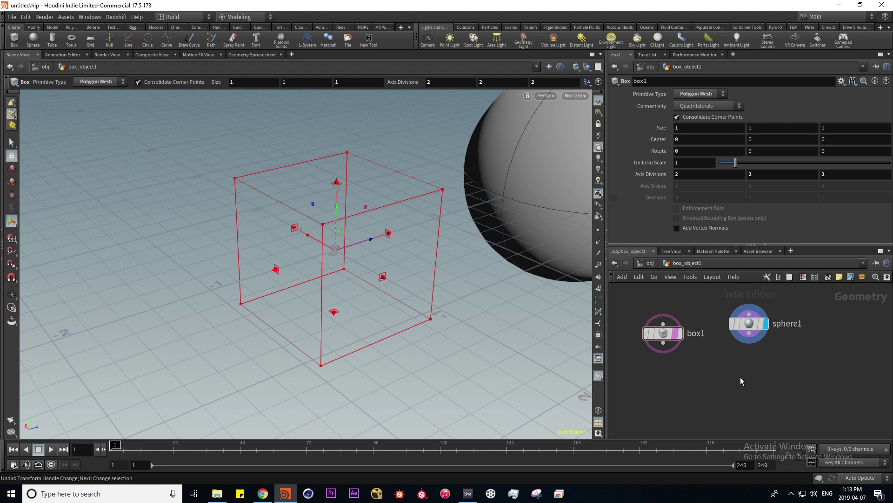
left_click(749, 322)
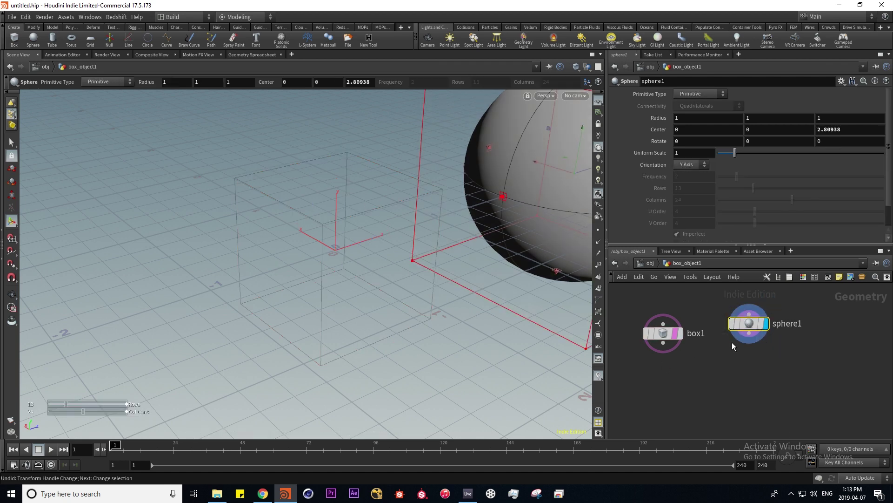
- Add a Merge node, wire box1 and sphere1 into it, and set its display flag
left_click(694, 371)
key("Tab")
type("merge")
key("Return")
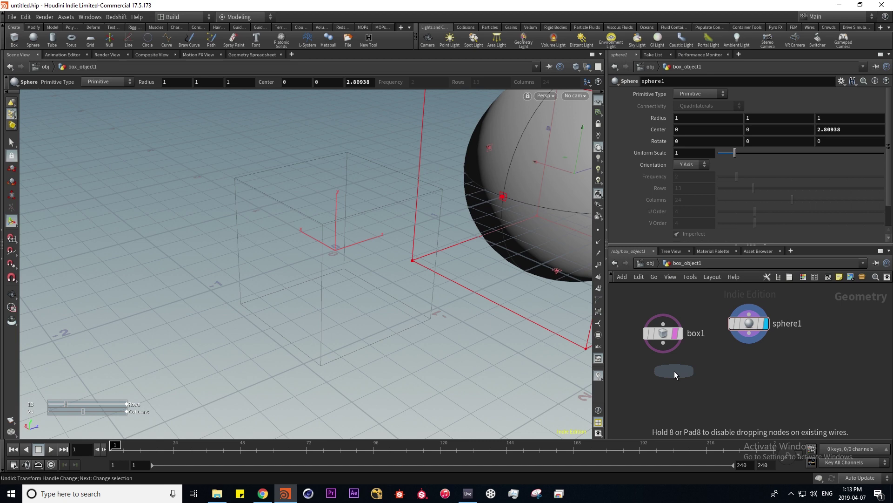
left_click(710, 376)
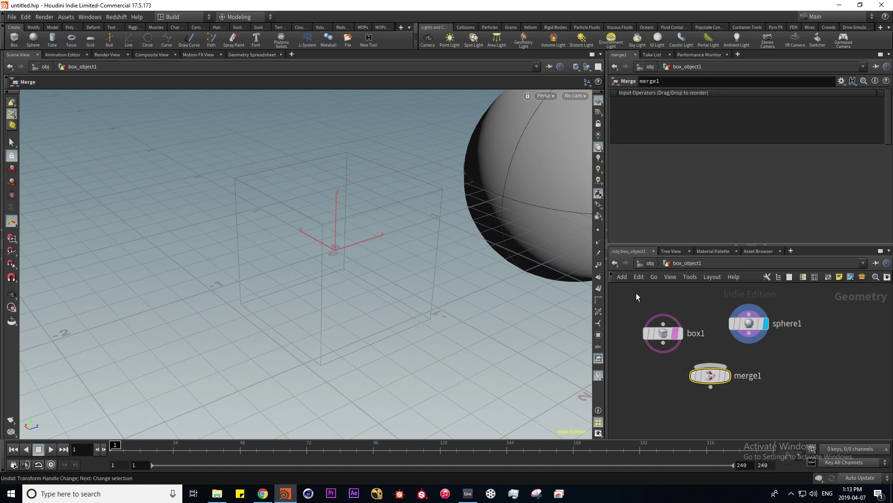
left_click_drag(637, 297, 711, 367)
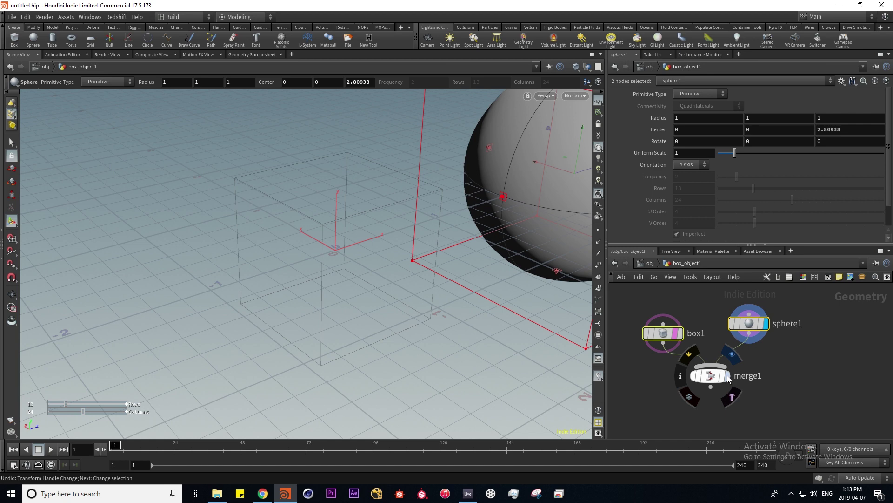
left_click(729, 379)
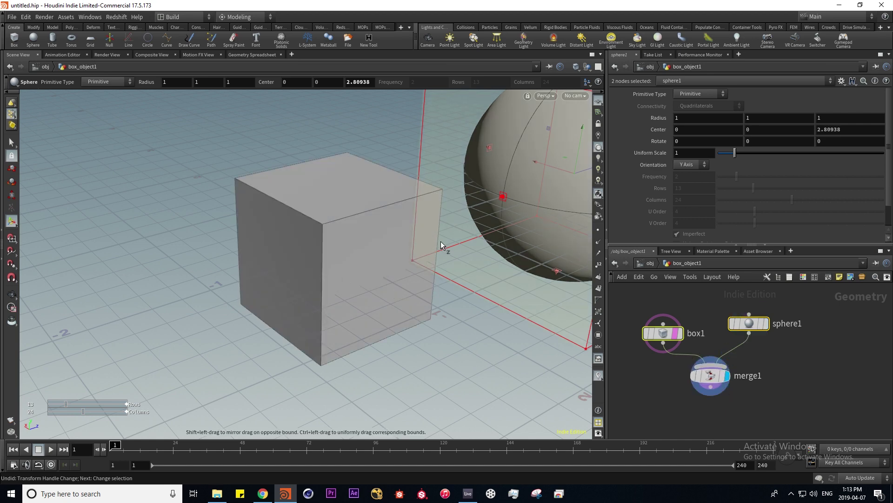
- Return to the object level, add a separate sphere object and move it along X to about 2.35
left_click(648, 264)
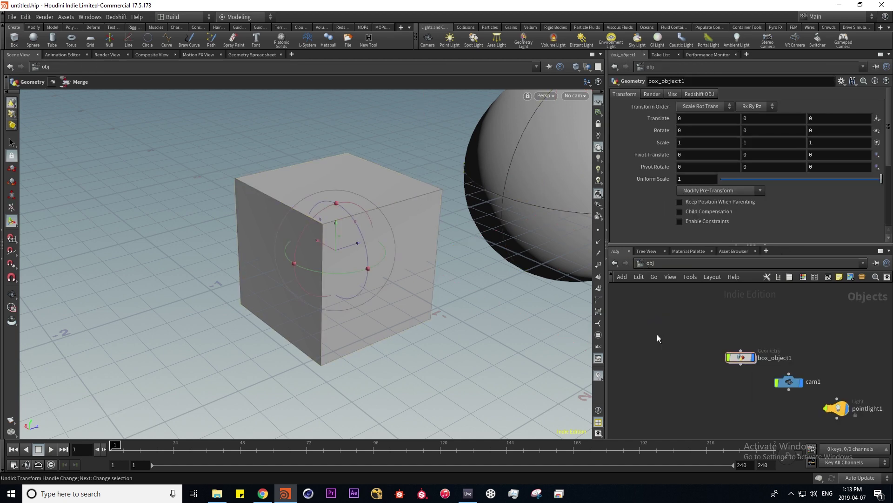
key("Tab")
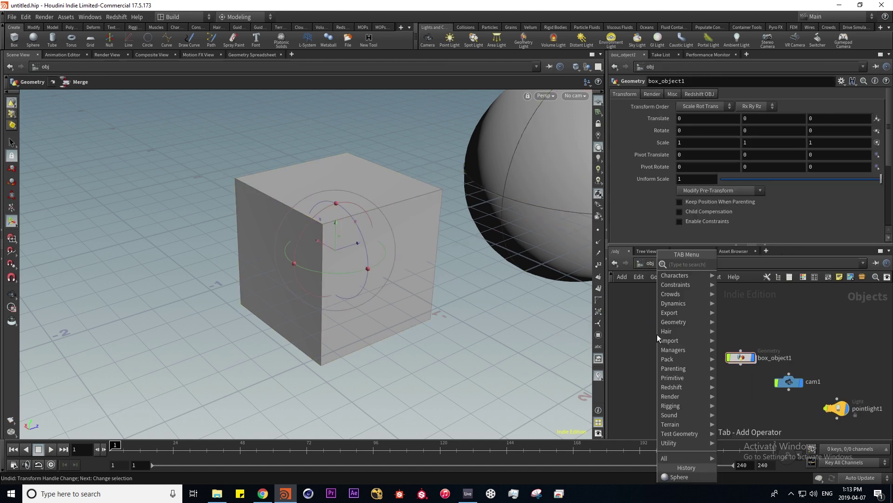
type("geo")
key("Return")
left_click(657, 334)
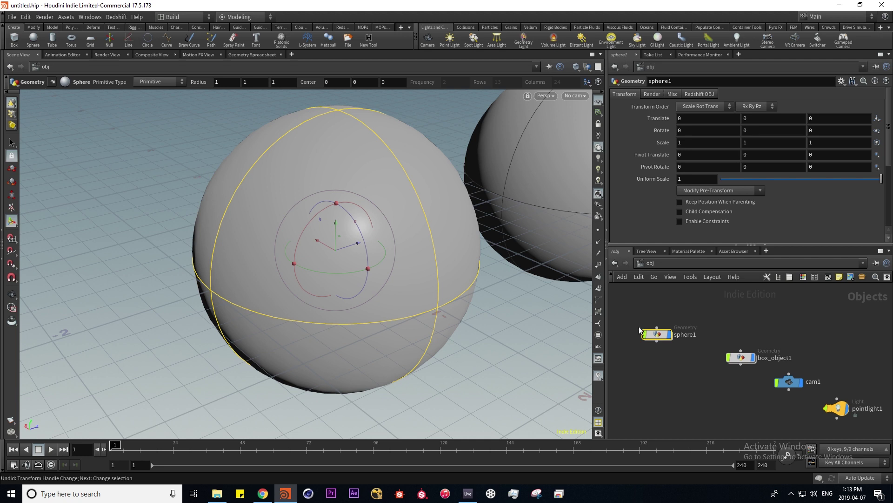
left_click_drag(318, 243, 186, 135)
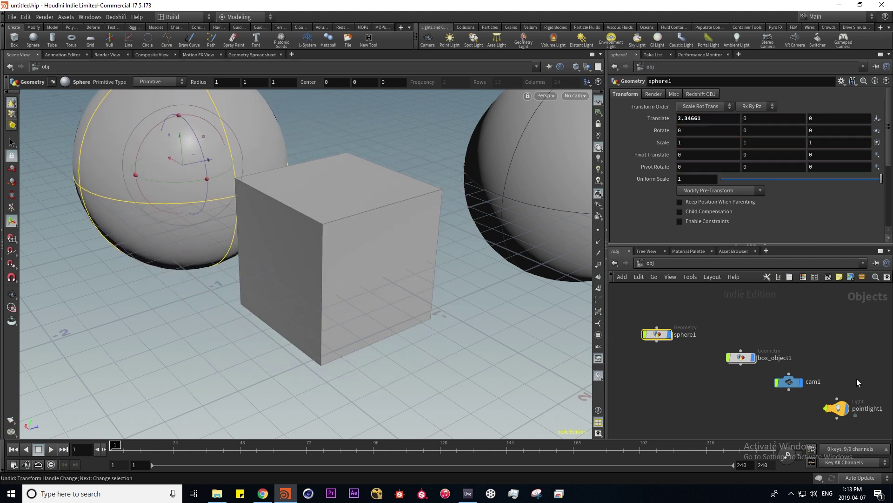
- Enter box_object1 and switch the viewport between Show All Objects, Hide Other Objects and Ghost Other Objects
double_click(742, 358)
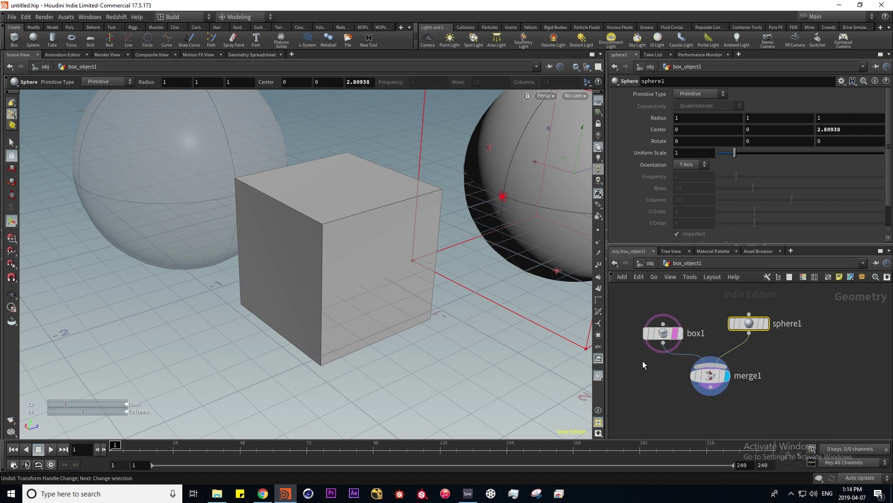
left_click(587, 69)
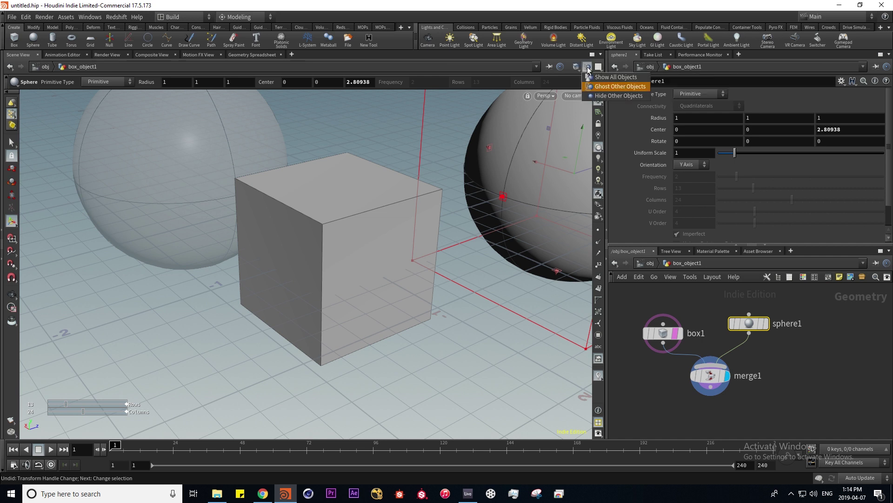
left_click(610, 77)
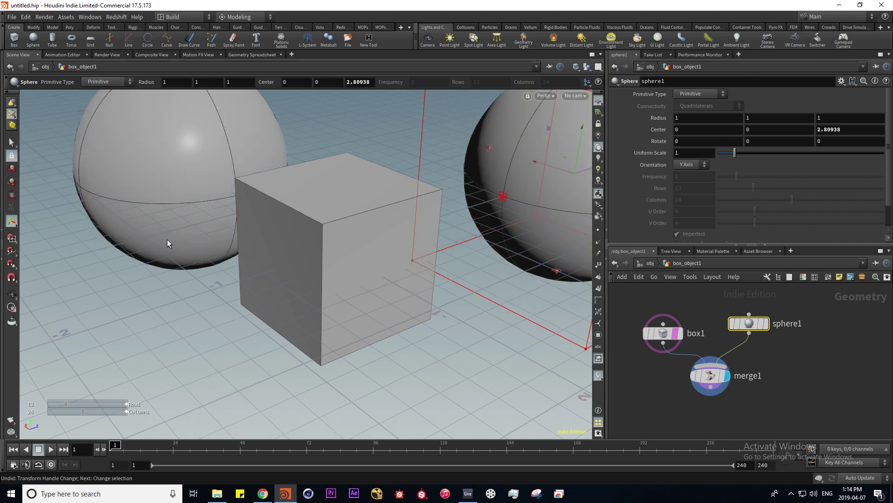
left_click(587, 67)
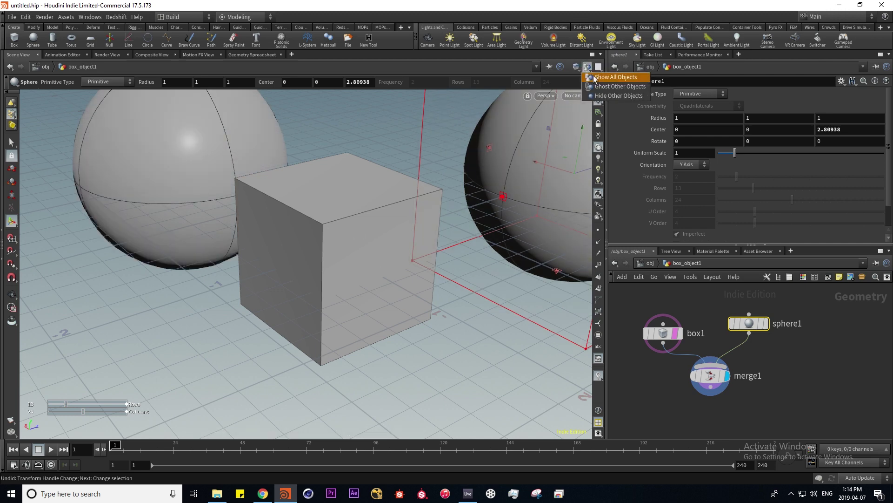
left_click(614, 96)
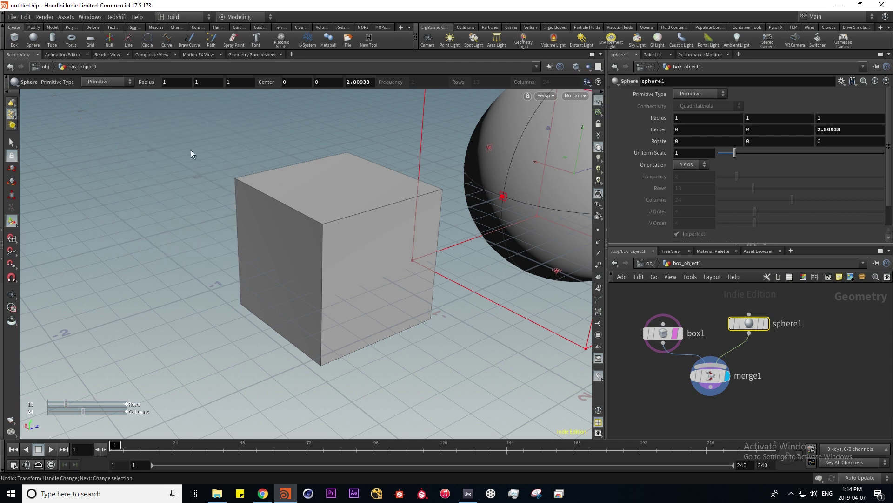
left_click(588, 67)
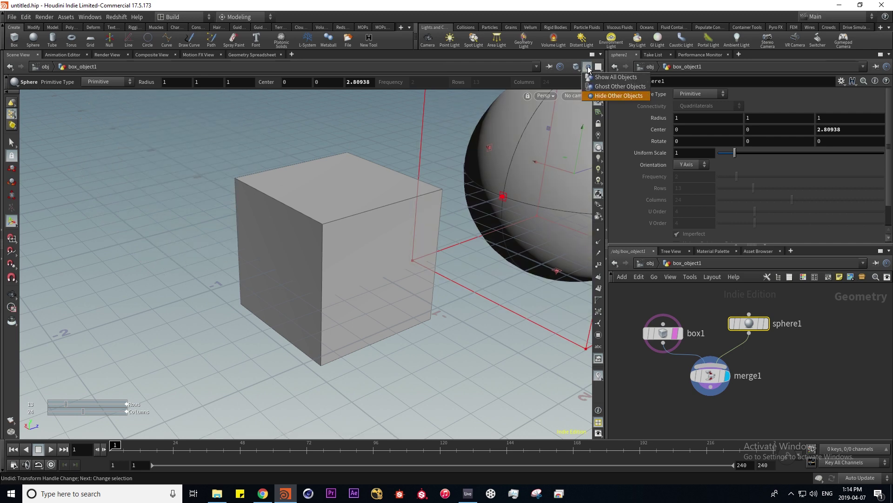
left_click(605, 87)
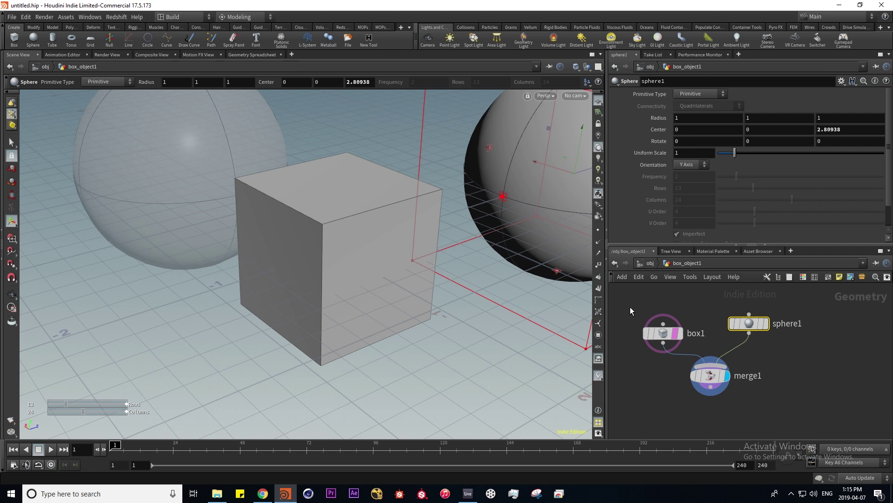
- Return to the object level and try the Dark and Grey viewport background color schemes before restoring Light in the display options
left_click(651, 264)
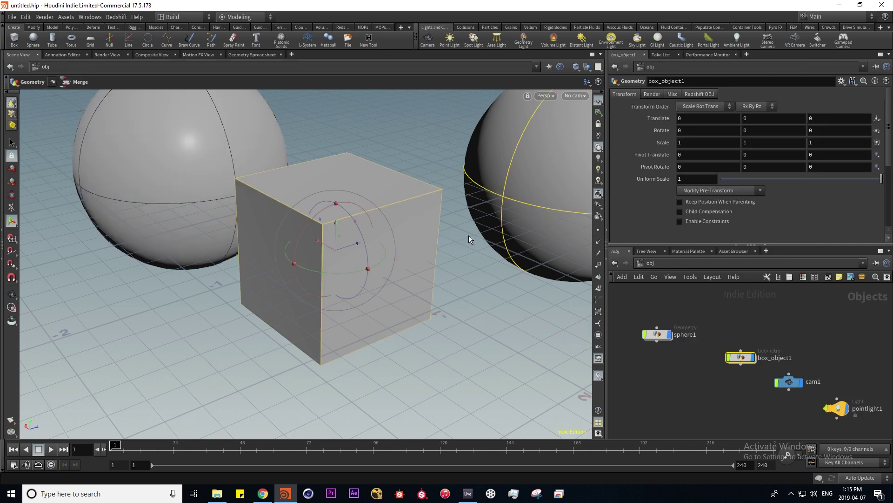
key("d")
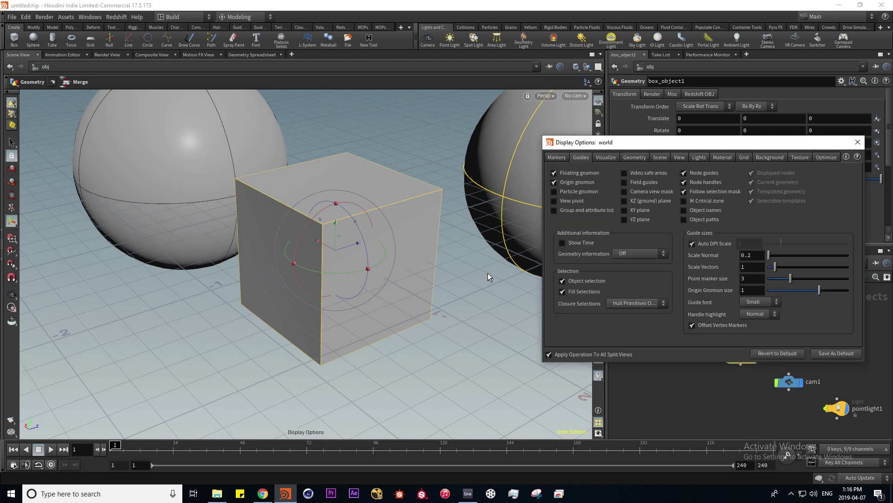
left_click(773, 158)
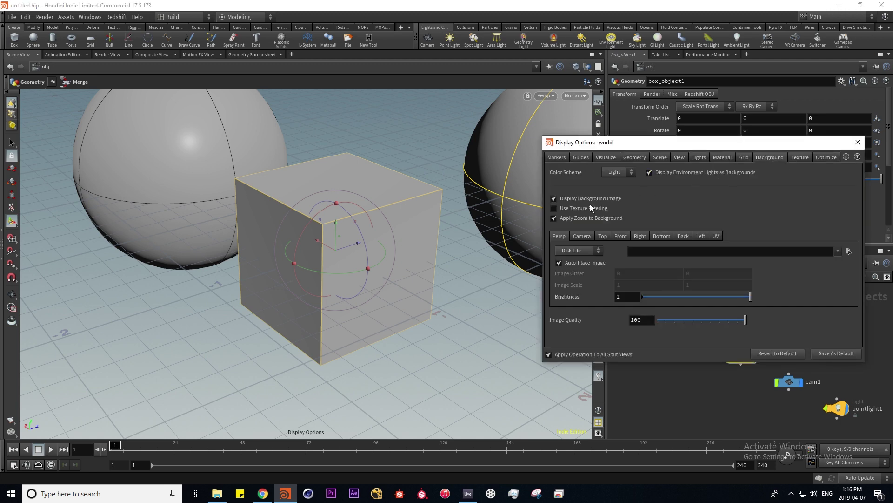
left_click(632, 172)
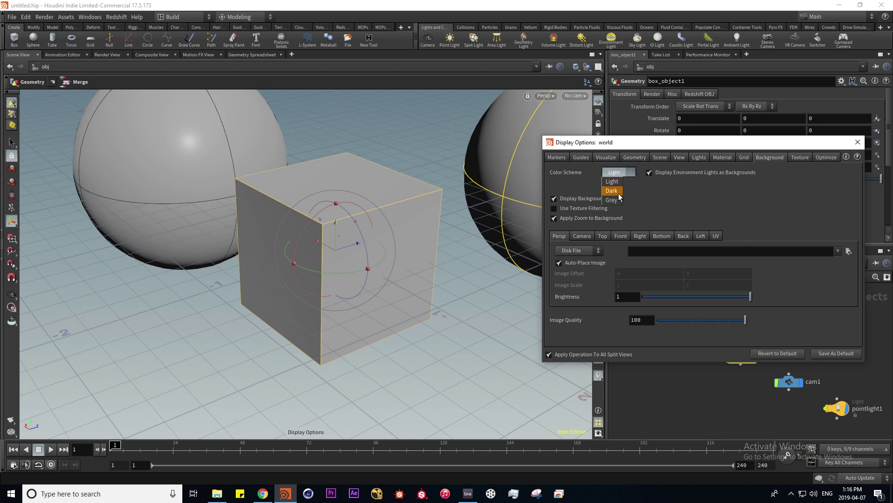
left_click(613, 190)
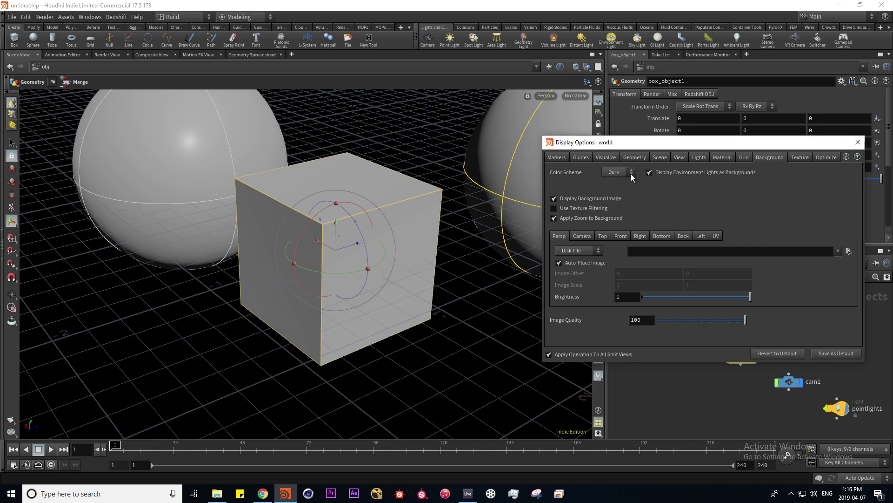
left_click(631, 173)
left_click(615, 201)
left_click(622, 172)
left_click(612, 181)
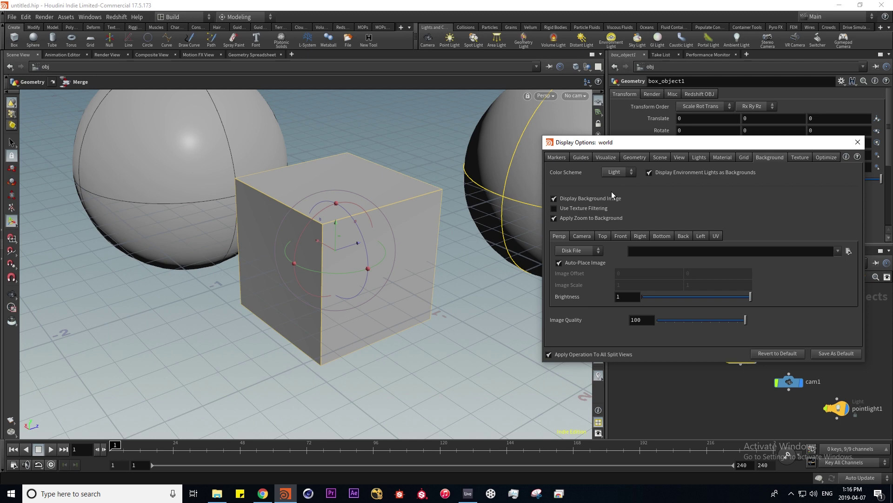
- Look through the marker, visualizer and geometry display options and close the dialog
left_click(581, 158)
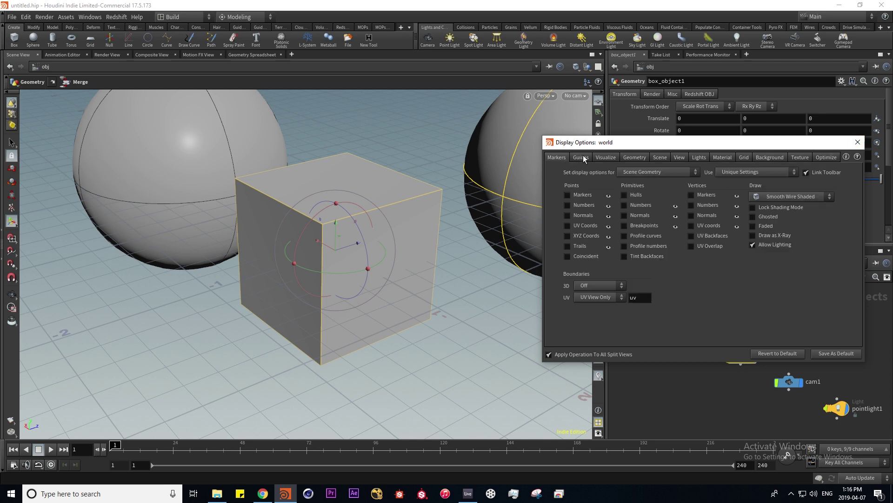
left_click(599, 156)
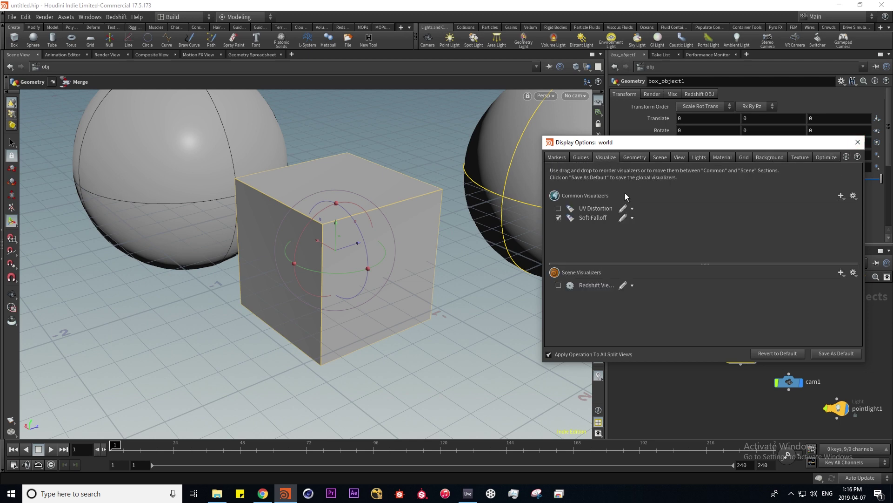
left_click(628, 156)
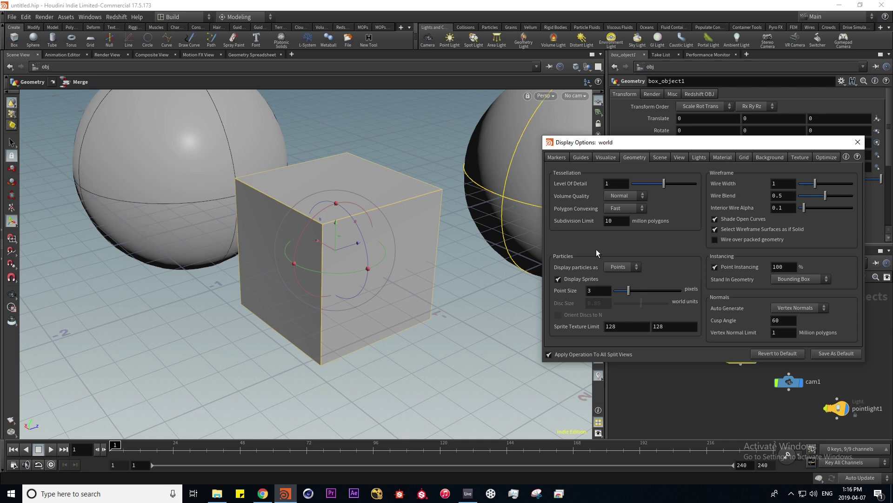
left_click(857, 143)
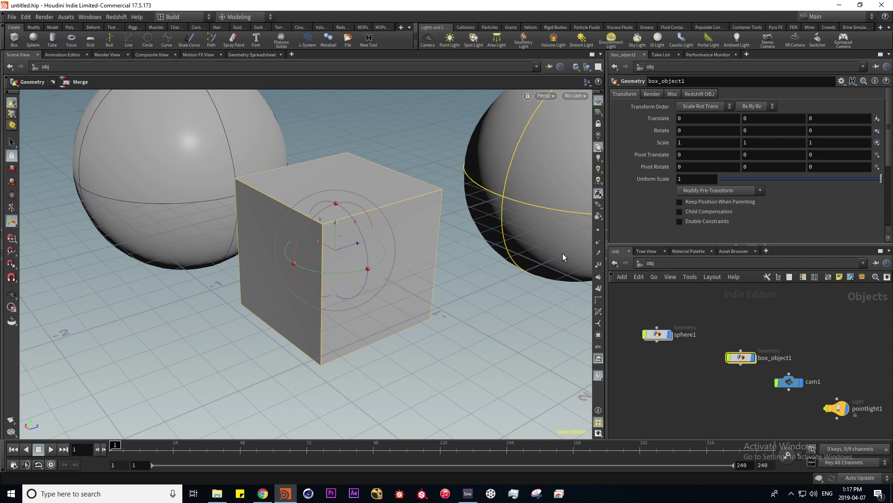
- Delete the separate sphere1 object from the object network
left_click(631, 397)
left_click(657, 334)
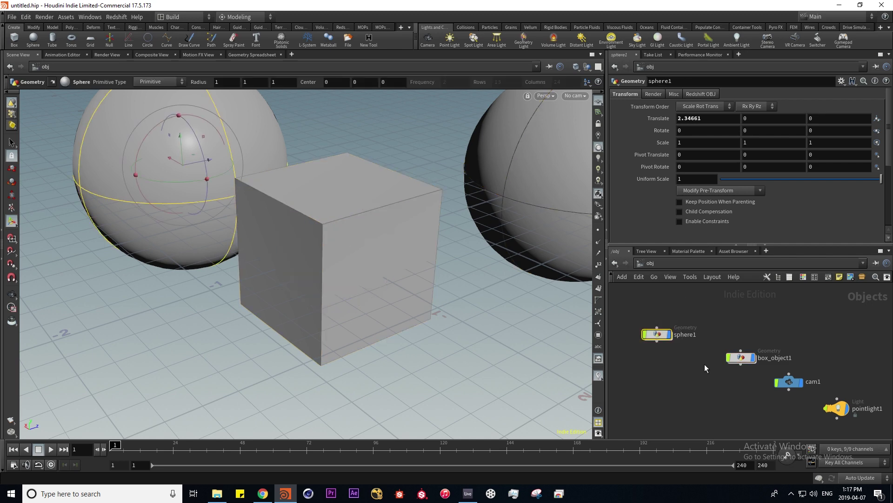
key("Delete")
- Inside box_object1, delete the sphere1 and merge1 nodes and reposition the box1 node in the network
double_click(743, 358)
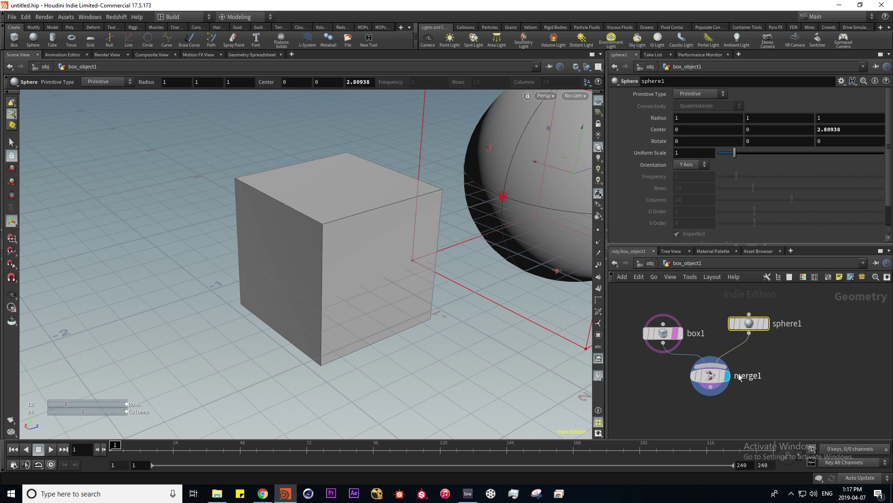
left_click_drag(709, 422, 782, 286)
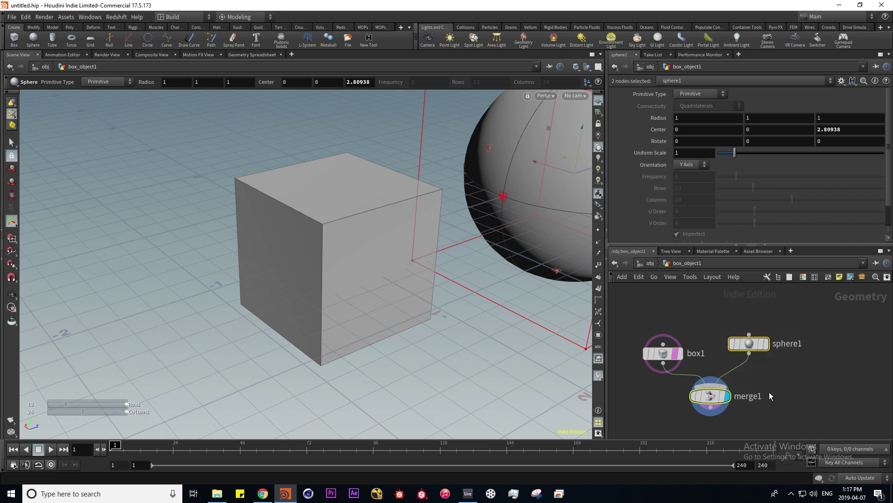
key("Delete")
left_click_drag(677, 359, 695, 352)
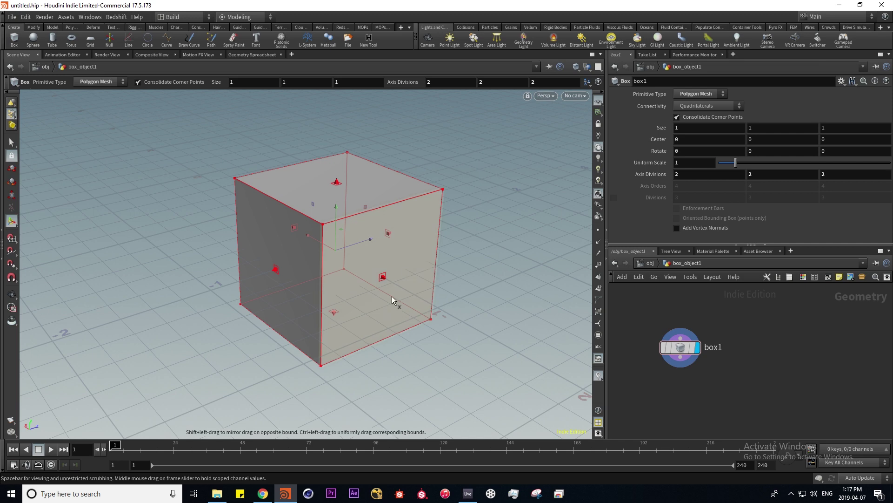
scroll(455, 265, "down", 5)
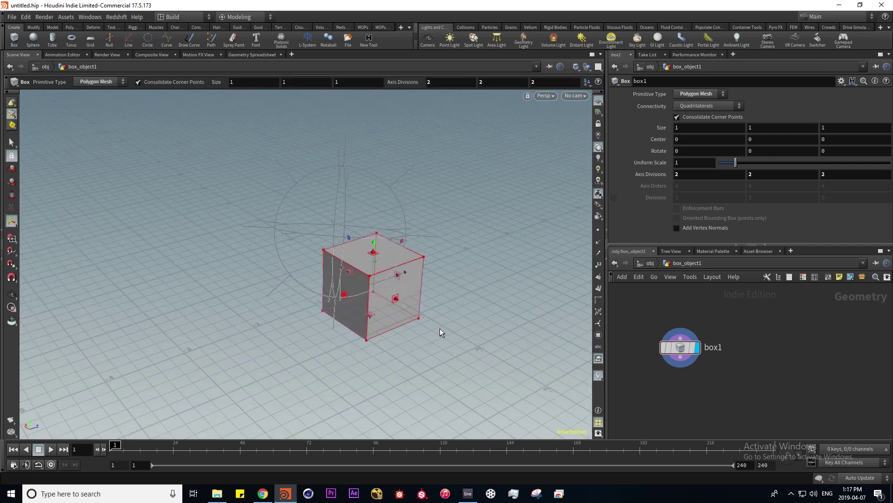
left_click_drag(442, 332, 347, 295, "alt")
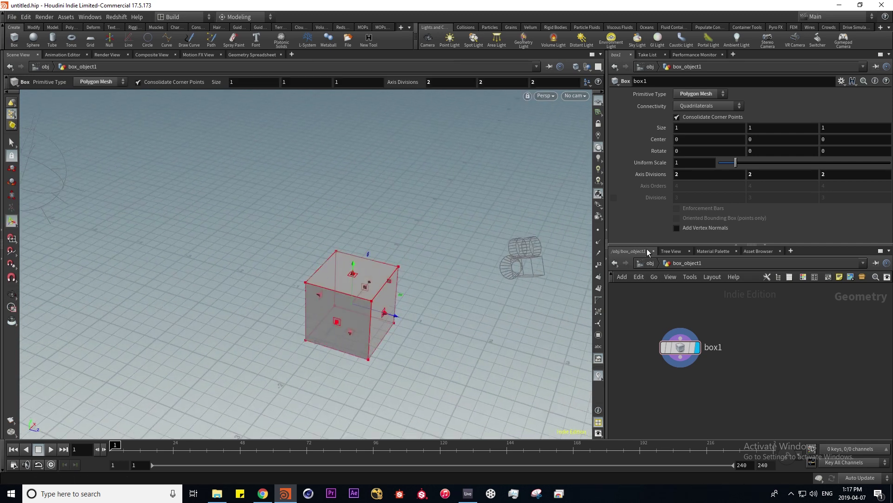
- Raise the box above the grid to a Y center of about 1.59 and show its handles
left_click(681, 348)
left_click_drag(352, 268, 370, 160)
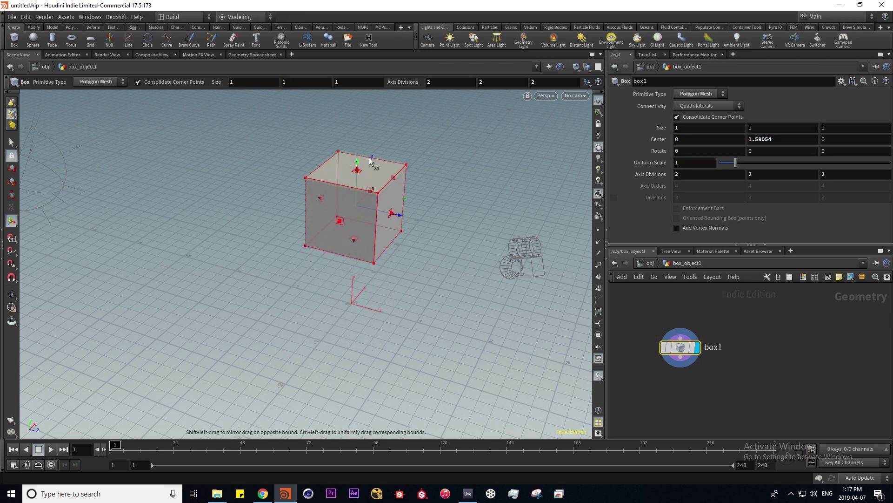
key("Escape")
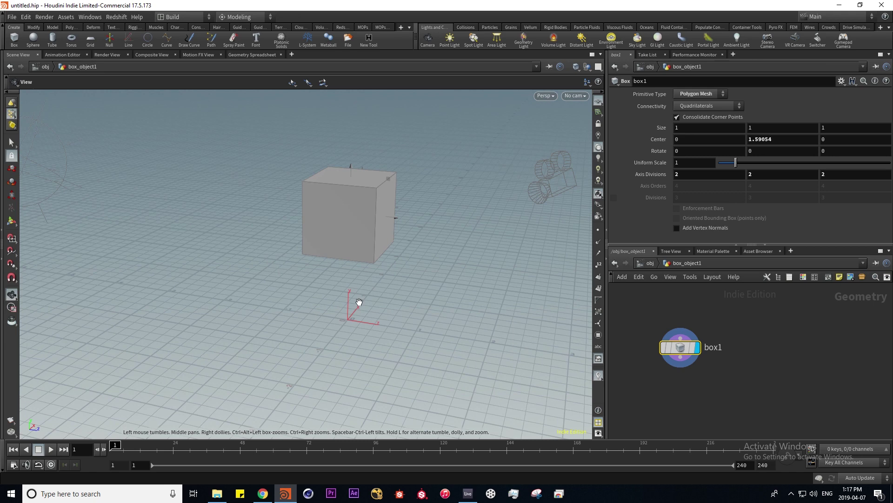
left_click_drag(355, 303, 325, 253)
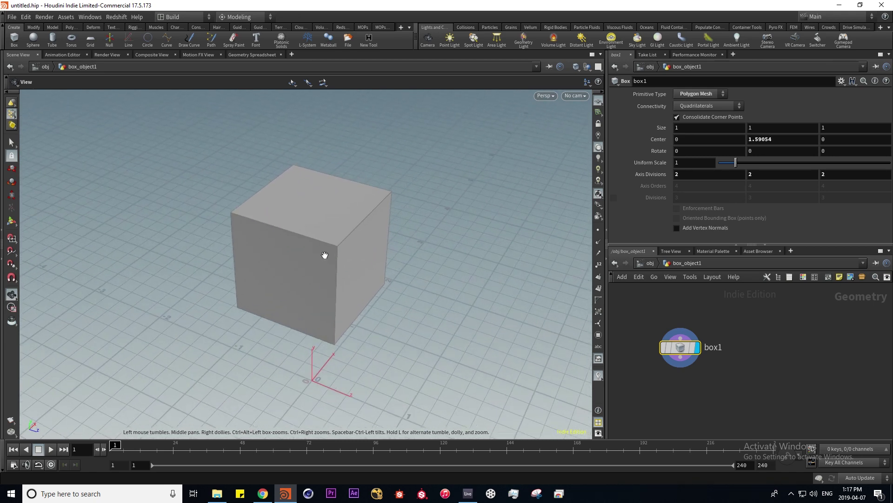
key("Return")
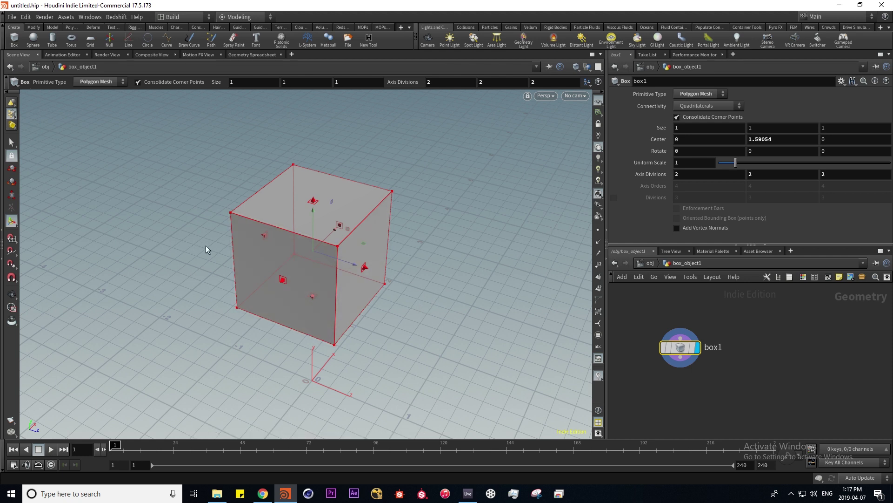
- Switch to selection mode, go up to the object level and back inside box_object1, and set the selection type to primitives
key("s")
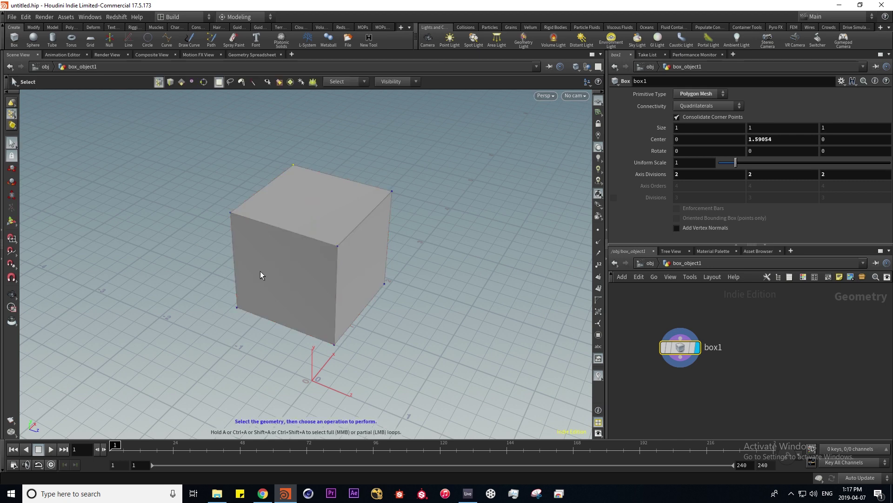
key("3")
key("u")
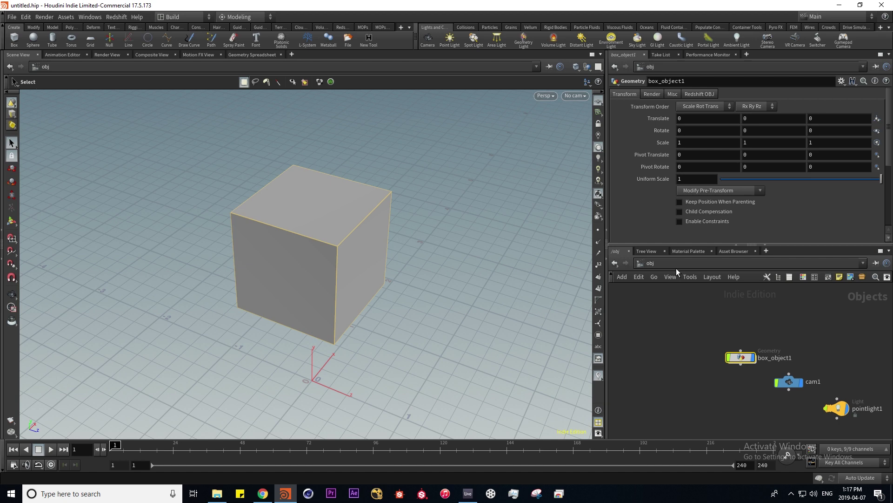
left_click(741, 360)
double_click(741, 359)
key("4")
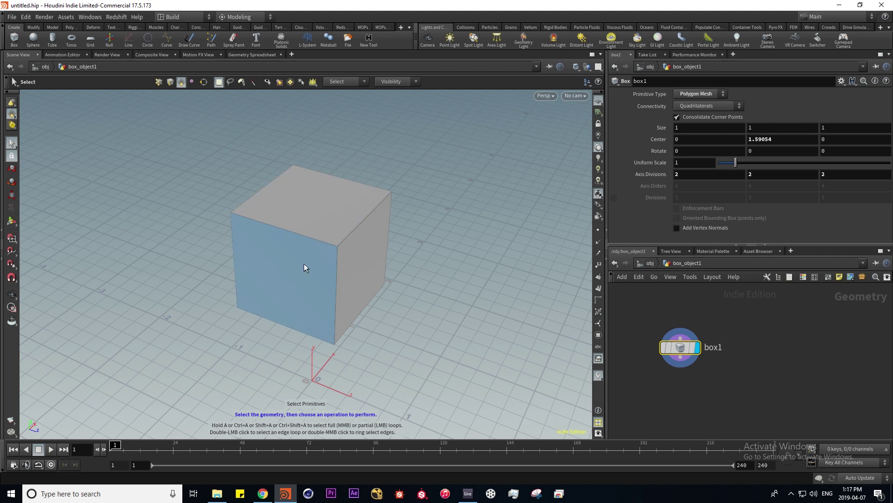
- Practise selecting and deselecting the box's front face, finishing with only that face selected
left_click(287, 269)
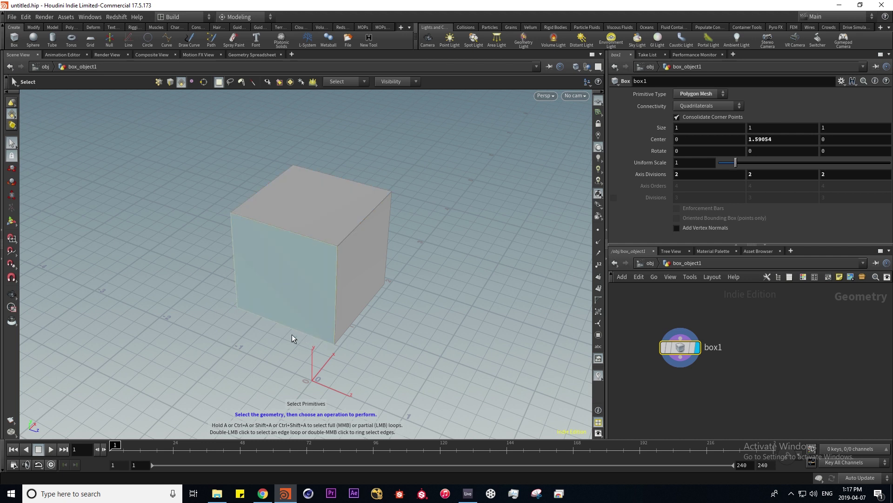
left_click(196, 272)
left_click(307, 287)
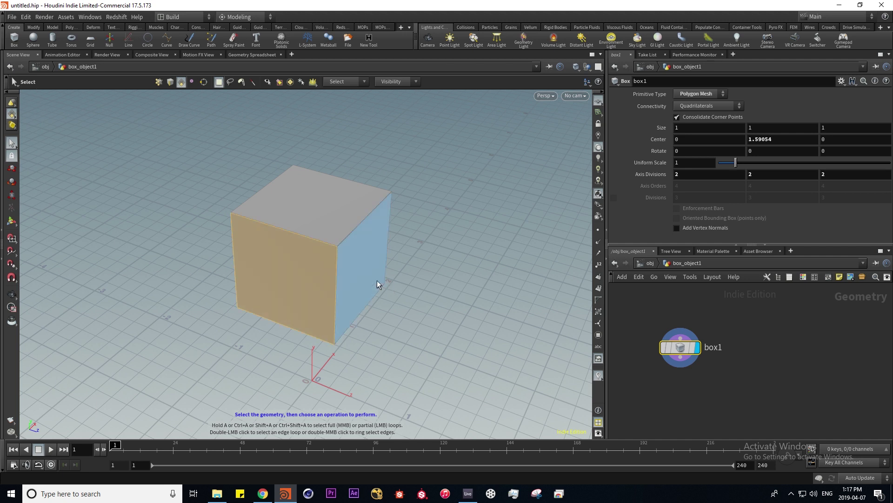
left_click(276, 281, "ctrl")
left_click(281, 283)
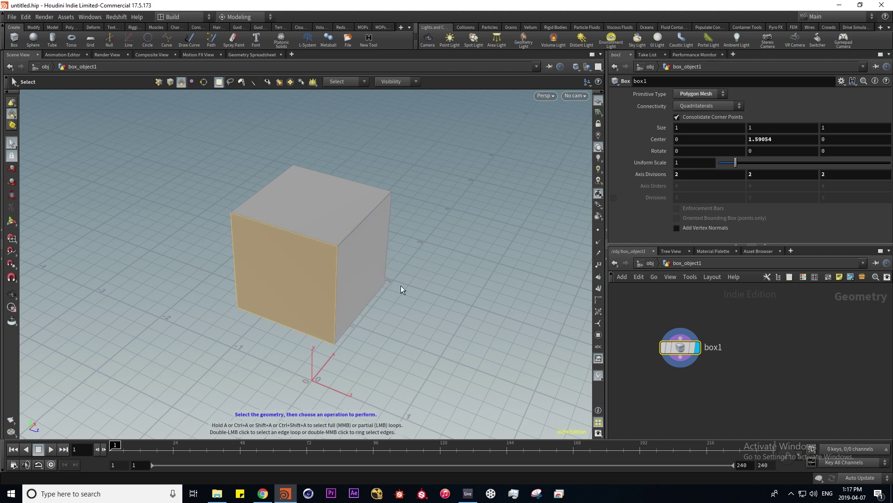
- Find the PolyExtrude tool by searching for "extru" and apply it to the selected front face
key("Tab")
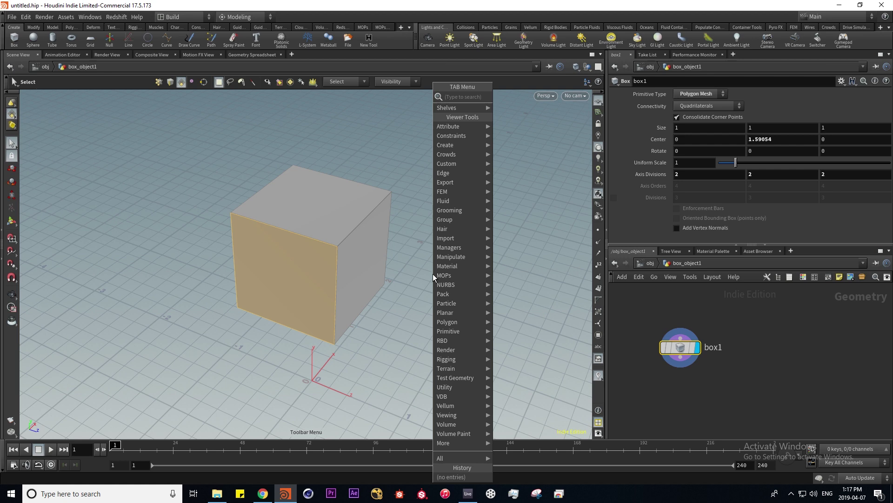
mouse_move(456, 212)
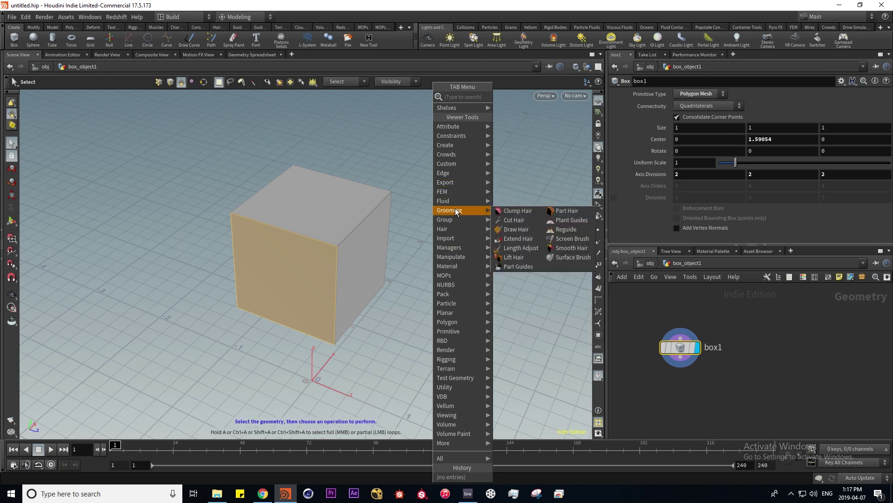
mouse_move(459, 166)
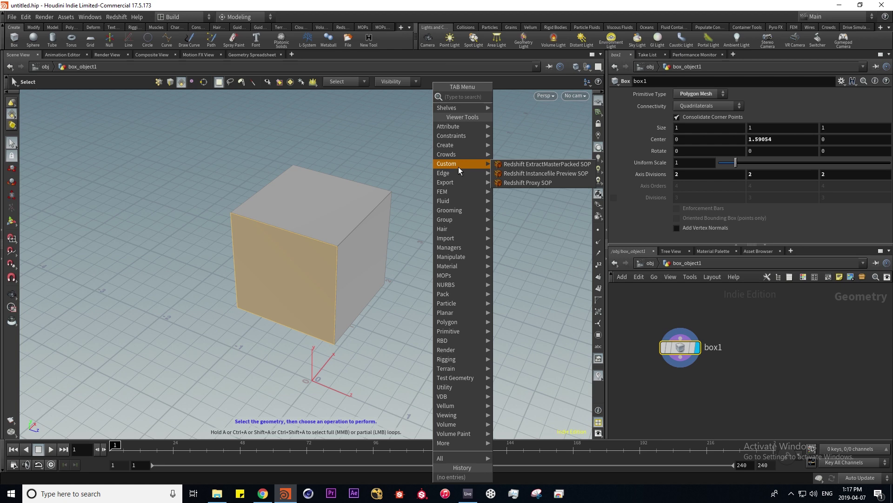
type("extru")
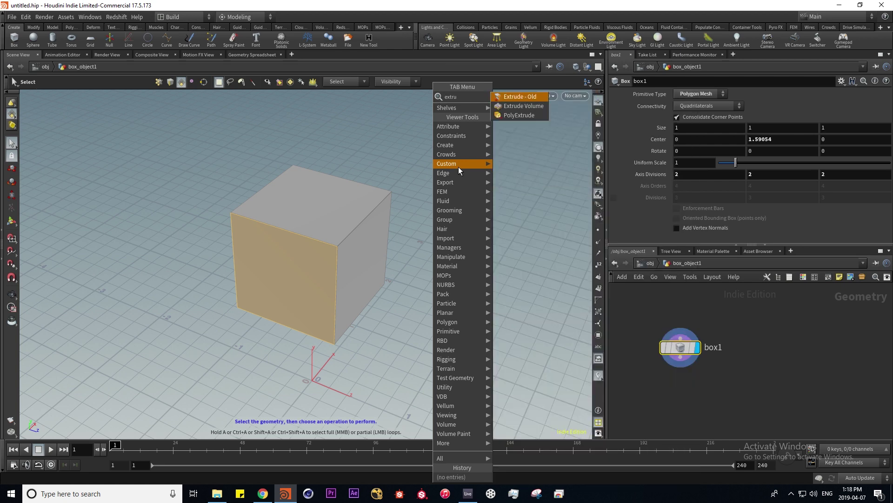
key("Down")
key("Down")
key("Return")
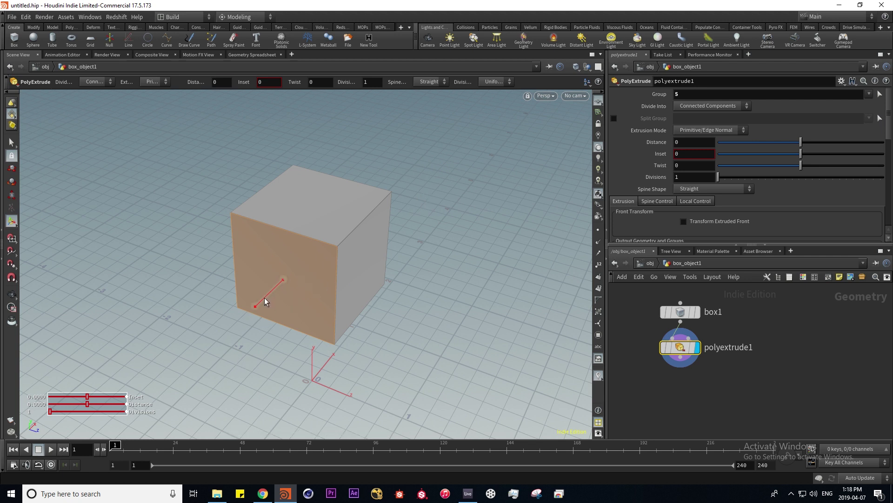
- Try a front-face extrusion with distance about 0.53, inset about 0.196 and 5 divisions, and delete its polyextrude1 node
left_click_drag(265, 299, 201, 311)
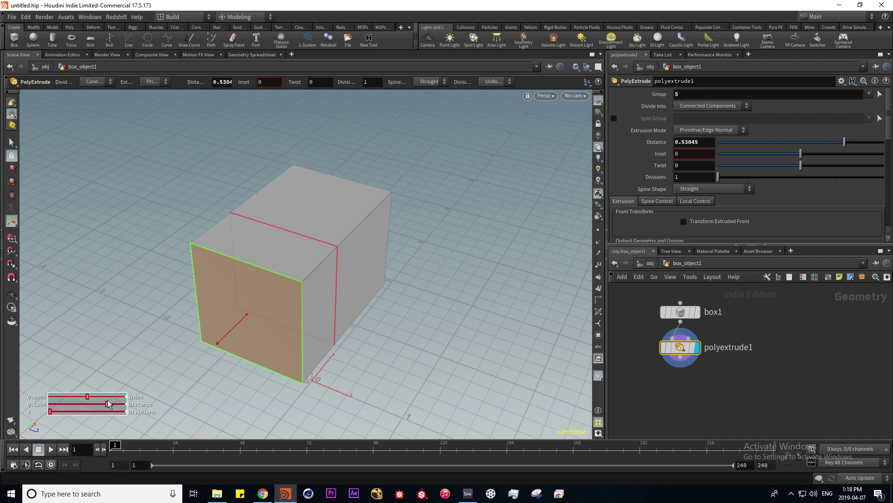
left_click_drag(87, 396, 95, 396)
left_click_drag(50, 412, 54, 412)
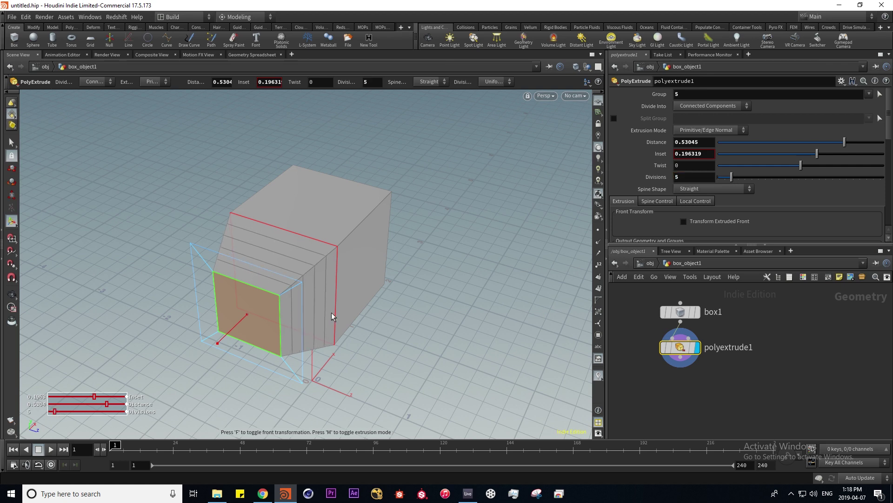
key("Delete")
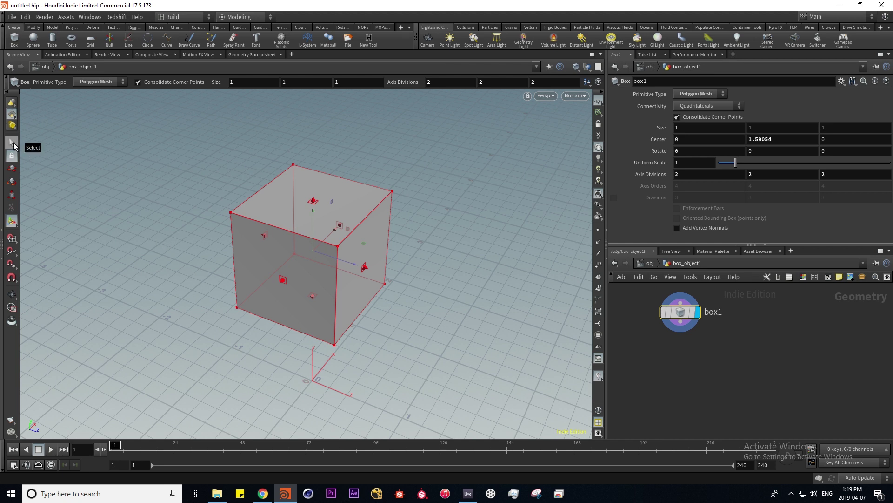
- Select all faces of the box and apply PolyExtrude to them
key("s")
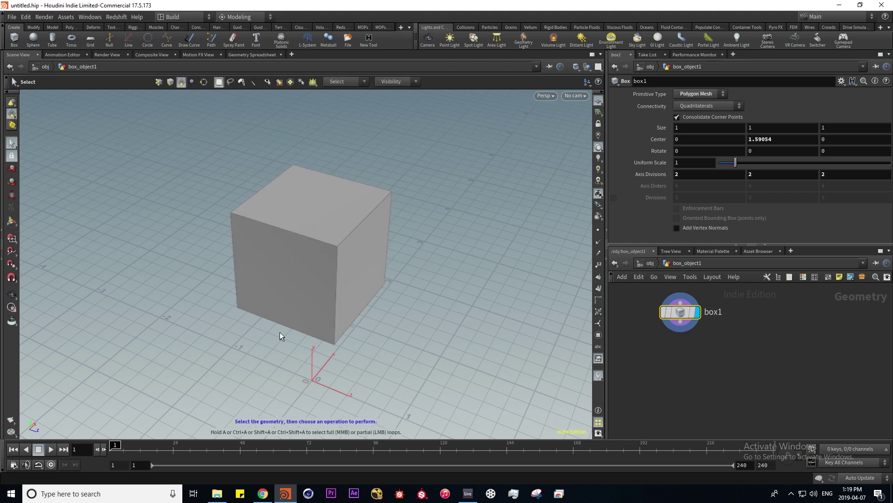
left_click(317, 210)
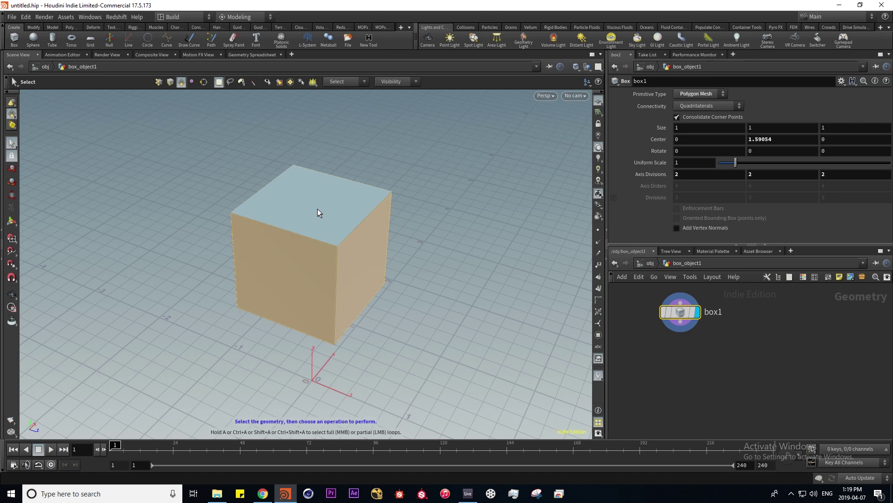
key("Tab")
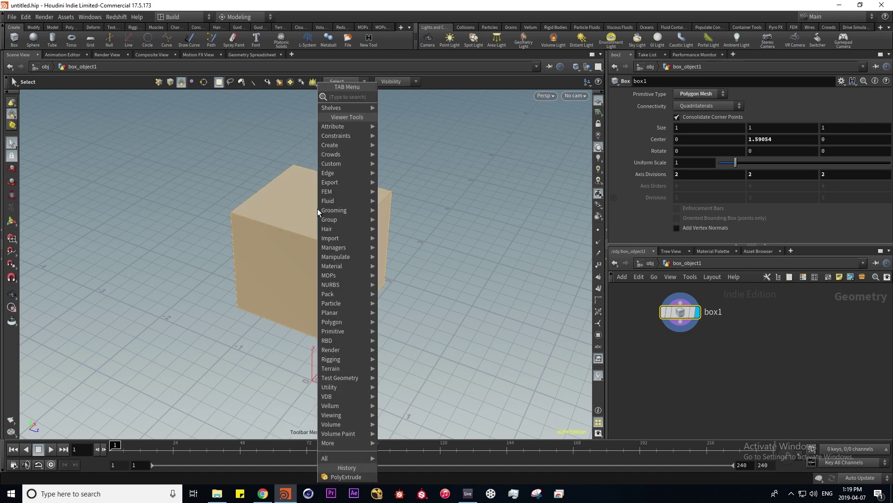
type("poly")
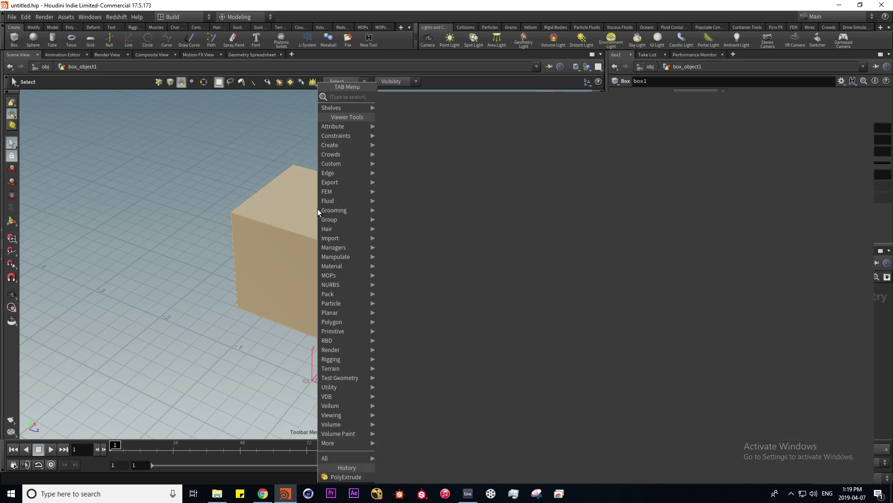
type("ext")
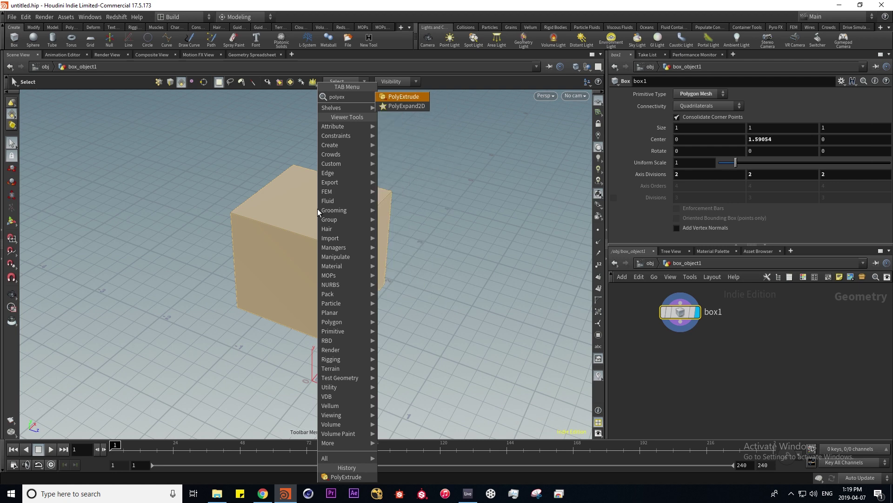
key("Return")
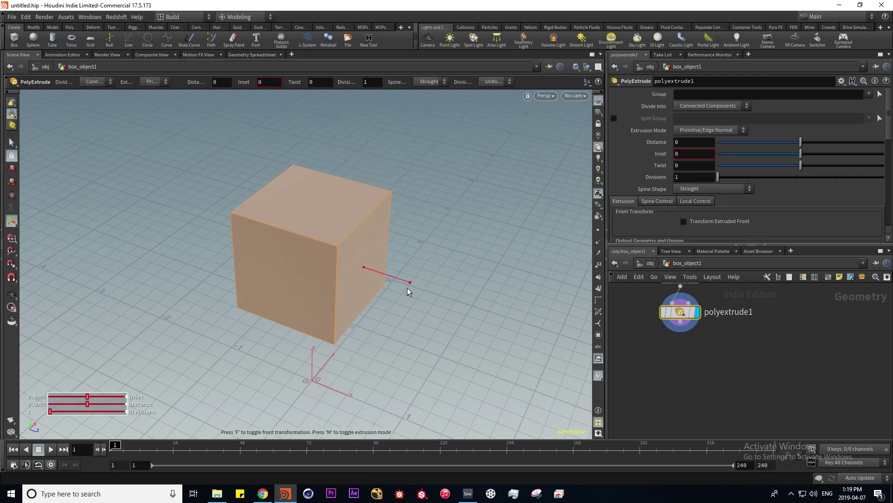
- Undo a trial extrusion of about 0.3 on the connected faces and set Divide Into to Individual Elements
left_click_drag(402, 281, 437, 289)
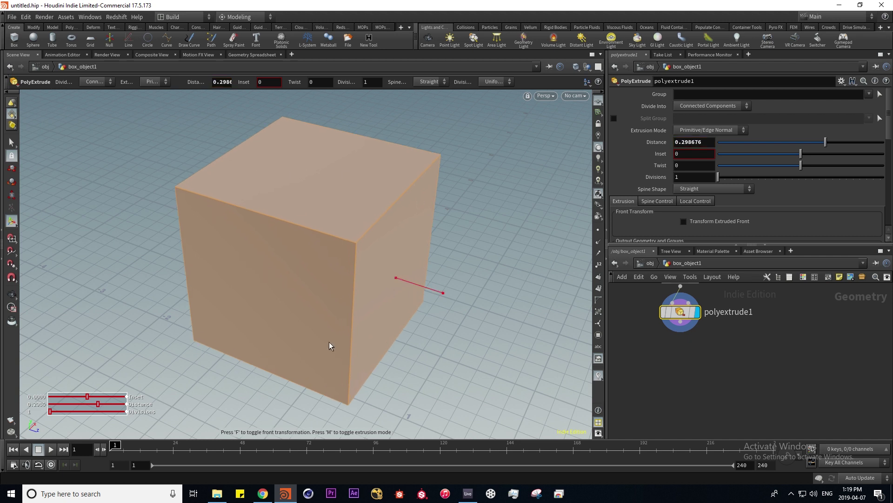
key("ctrl+z")
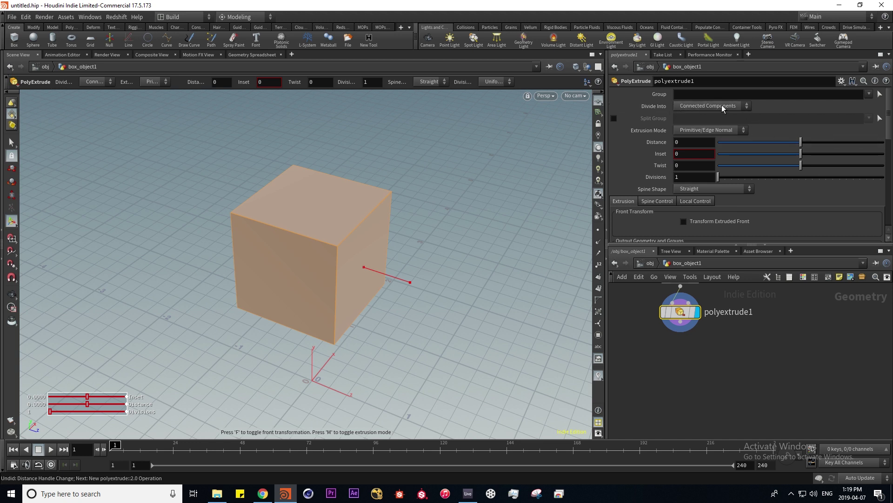
left_click(742, 106)
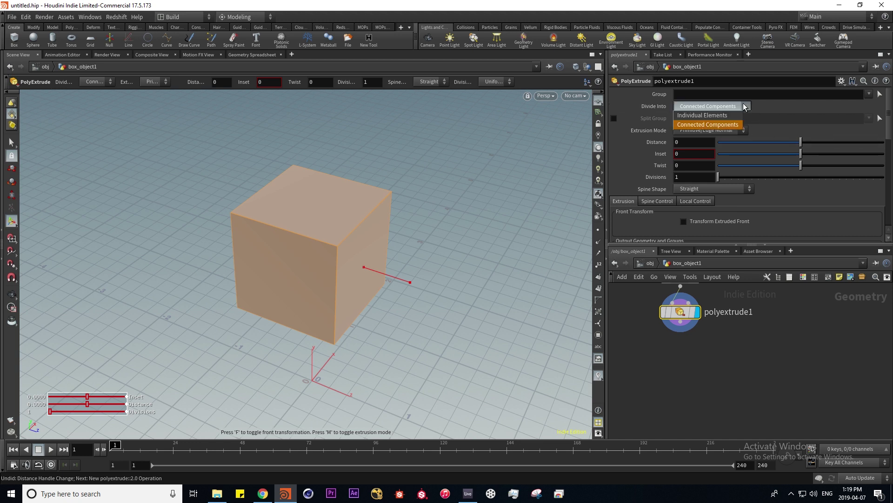
left_click(704, 116)
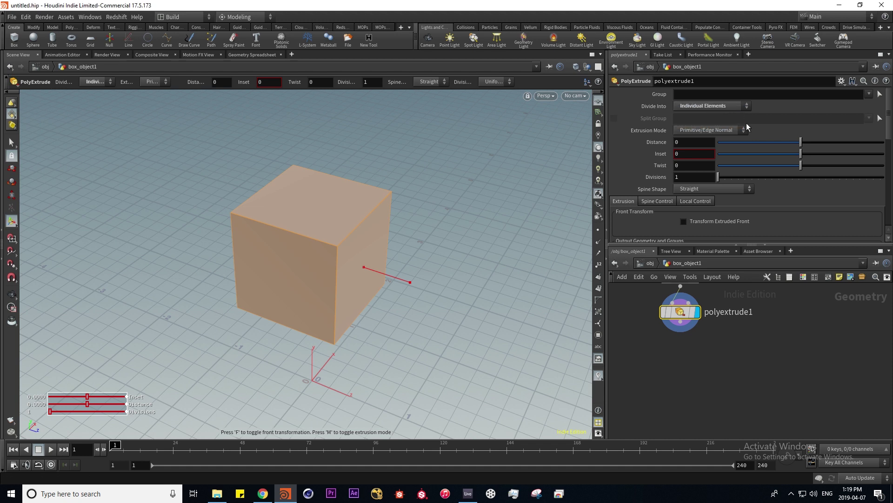
- Extrude each face of the box separately with a distance of 1 and an inset of 0.292
left_click_drag(397, 276, 521, 289)
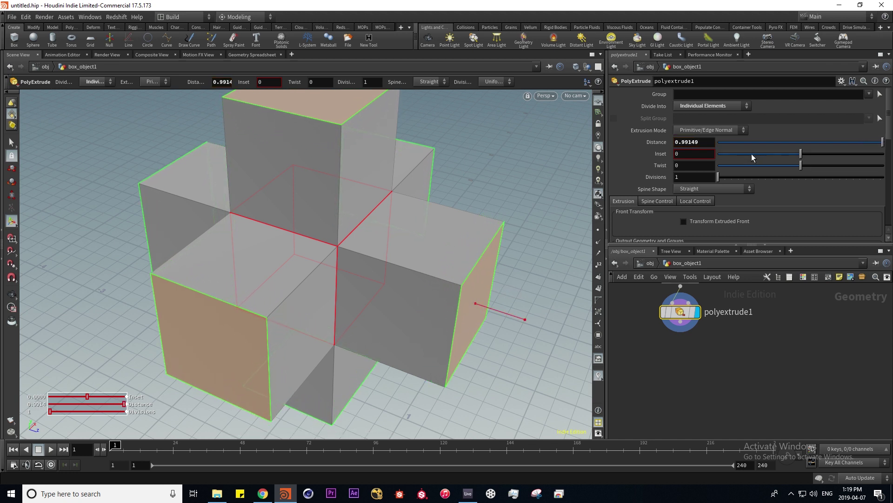
left_click(685, 143)
type("1")
key("Return")
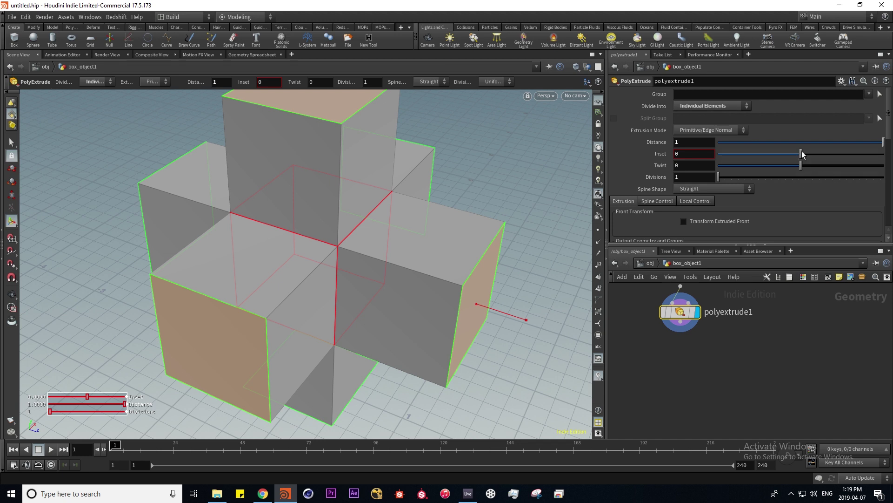
left_click_drag(802, 150, 826, 155)
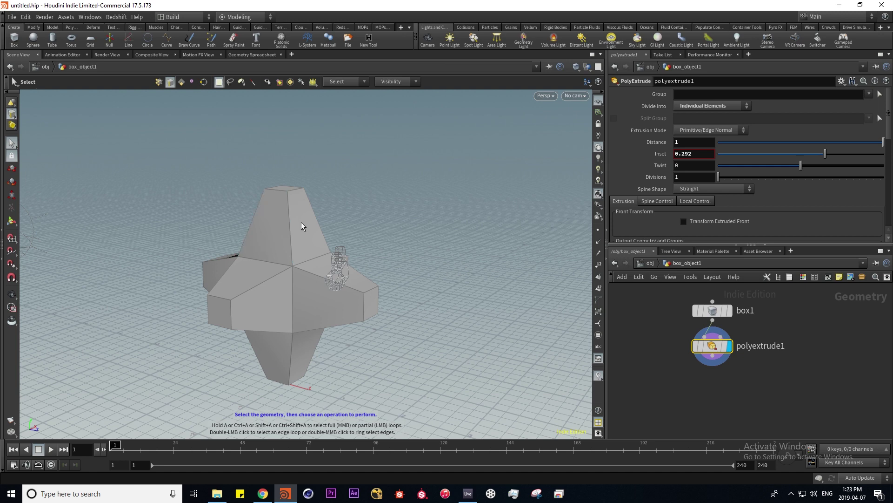
- Select several edge loops around the extruded shape, adding each to the selection, and clear the selection
double_click(249, 289)
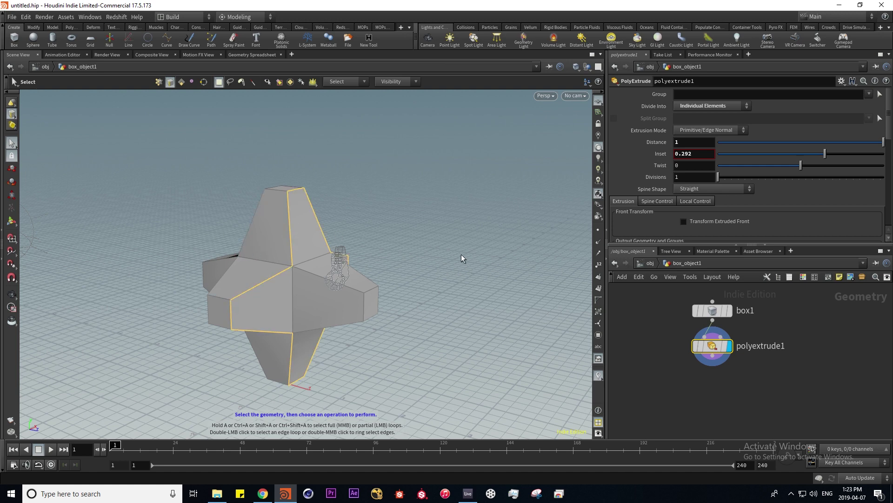
left_click_drag(255, 225, 266, 241, "alt")
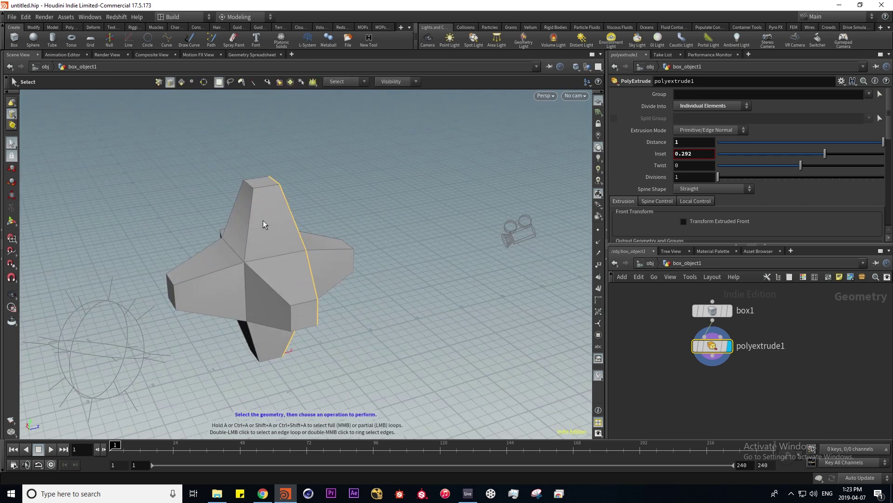
double_click(249, 228, "shift")
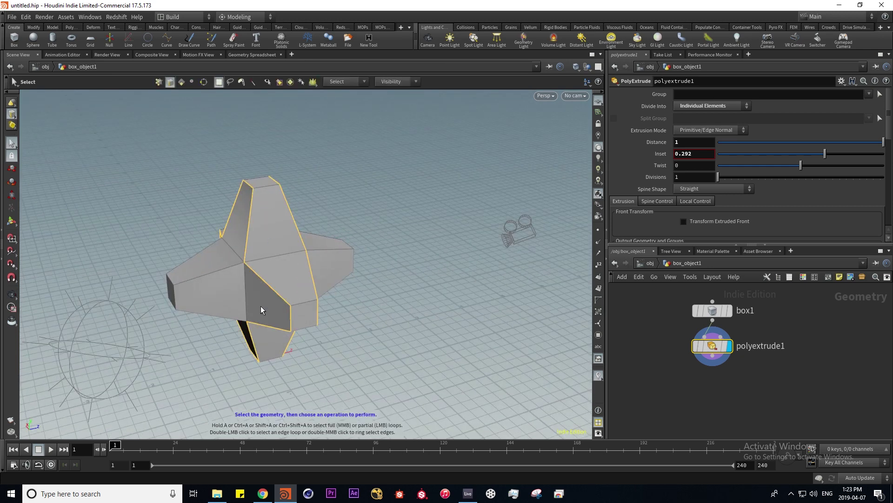
double_click(212, 276, "shift")
left_click(331, 347)
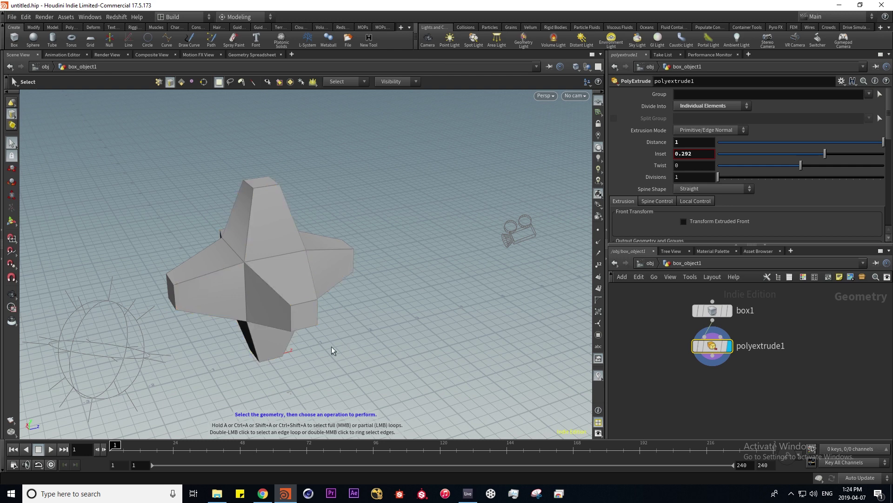
- Select all edges of the extruded shape and apply PolyBevel to them
left_click_drag(120, 138, 451, 385)
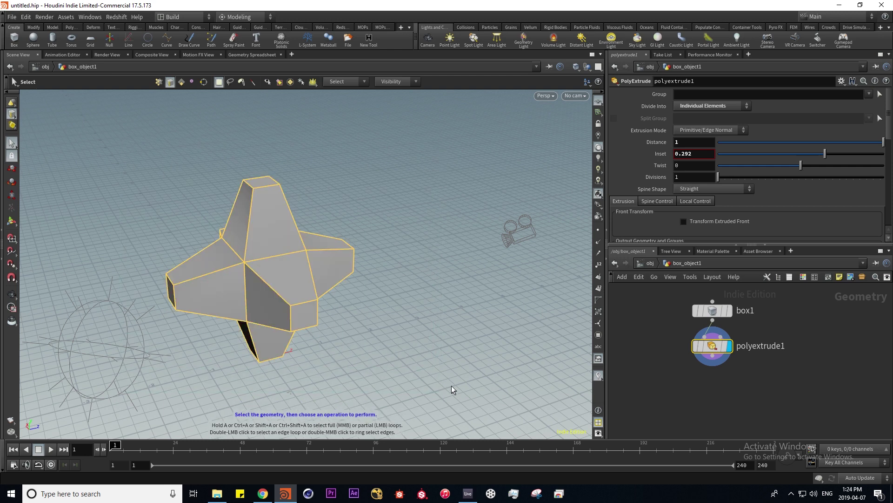
left_click_drag(211, 242, 309, 253, "alt")
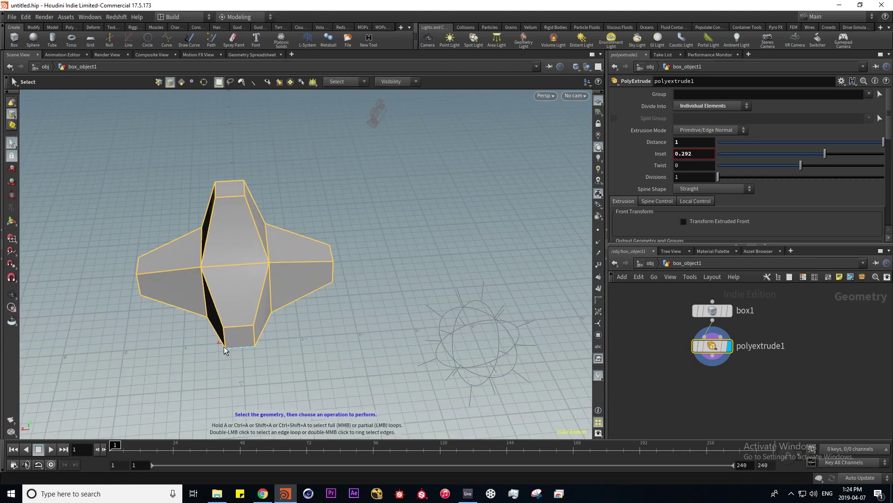
left_click_drag(156, 347, 208, 311)
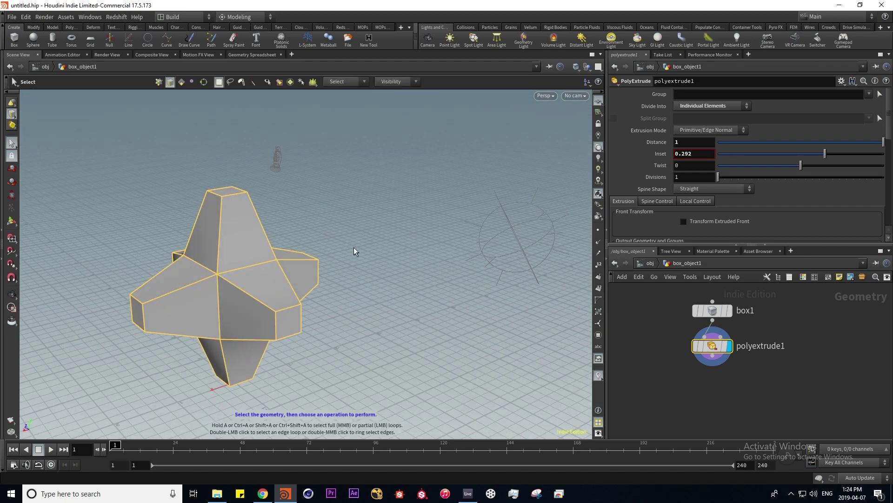
key("Tab")
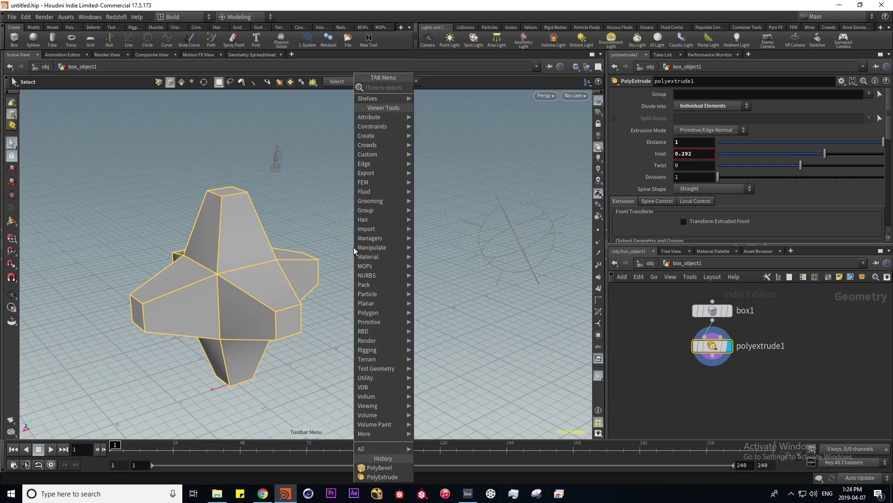
type("bev")
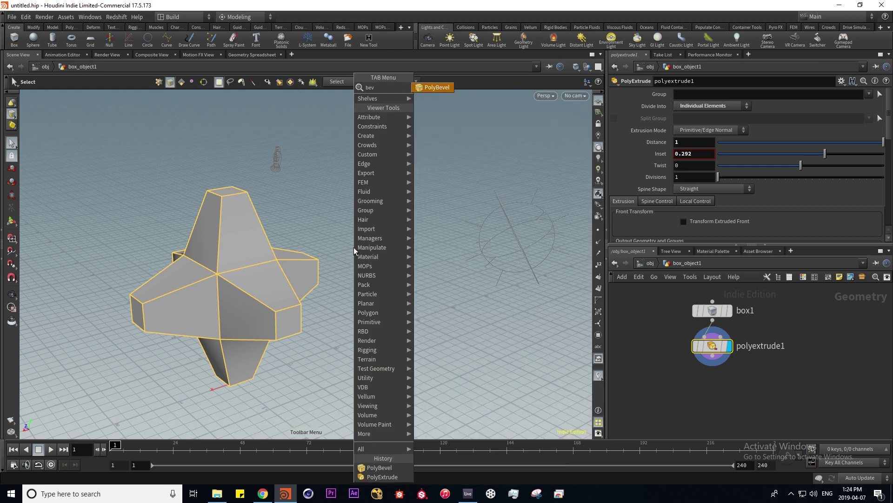
key("Return")
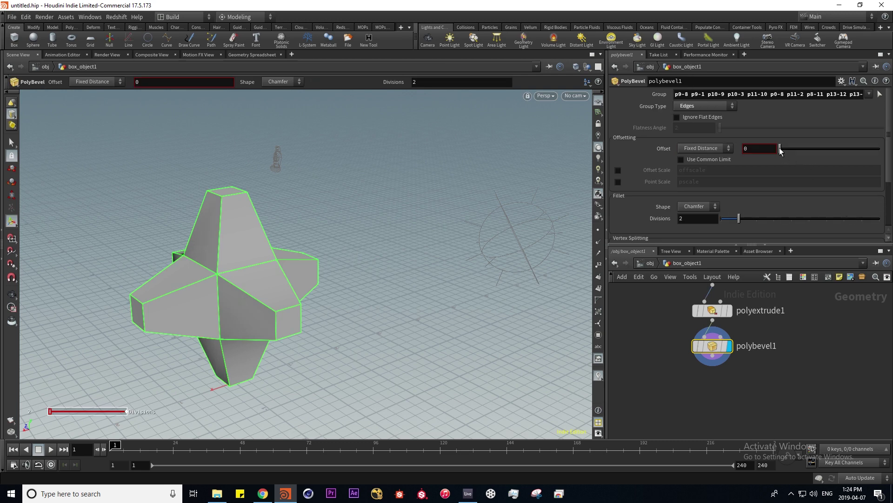
- Set the PolyBevel offset to 0.023 and its fillet shape to Round
left_click_drag(780, 150, 785, 150)
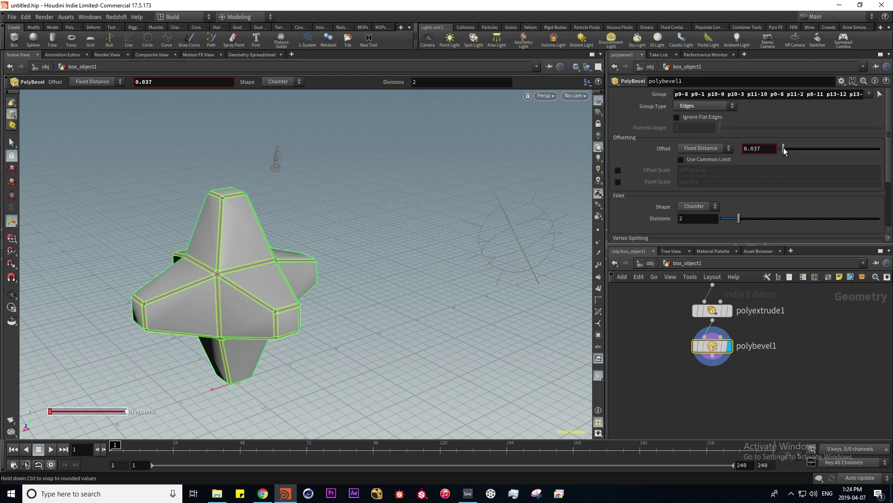
left_click_drag(785, 151, 782, 150)
left_click(716, 206)
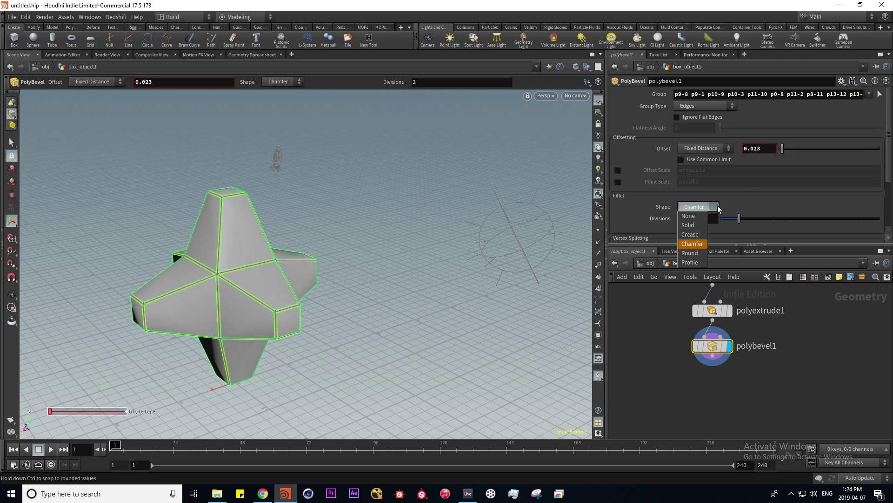
left_click(702, 253)
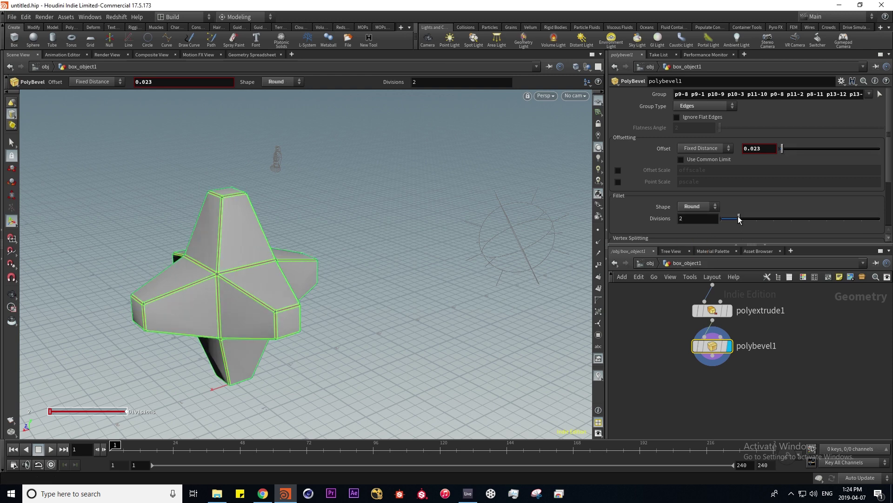
- Increase the bevel's fillet divisions to 4, checking the rounded edges up close
left_click_drag(740, 218, 756, 219)
key("Escape")
scroll(295, 249, "up", 10)
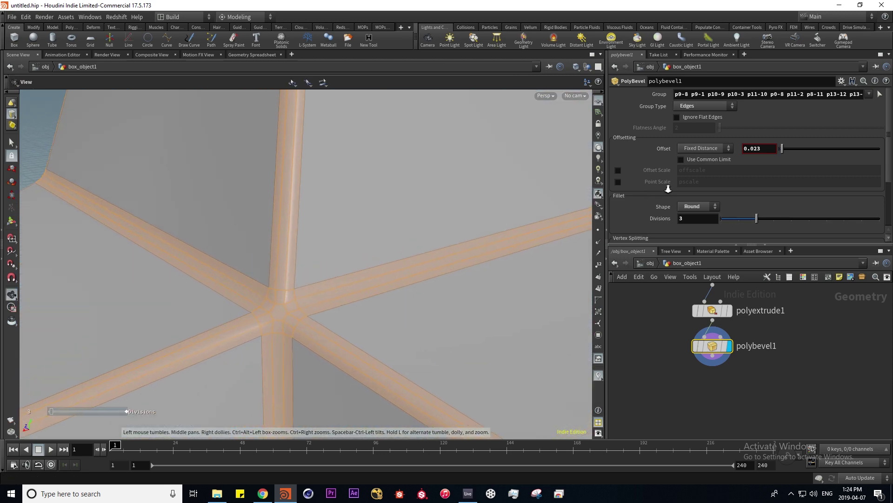
left_click_drag(757, 219, 776, 221)
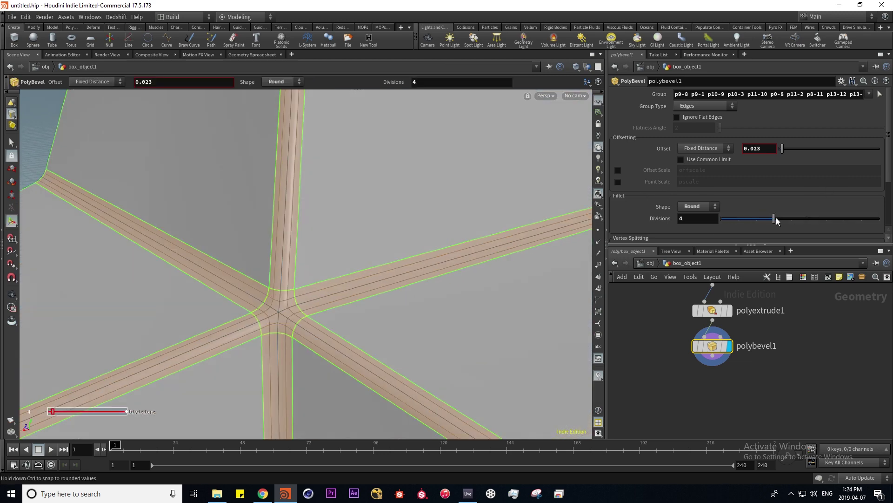
key("Escape")
scroll(255, 247, "down", 10)
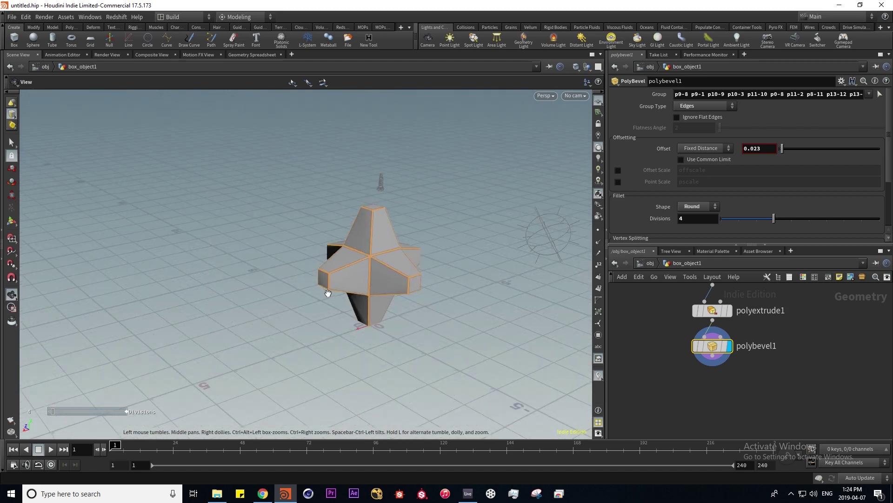
- Undo the trial RBD Hero Object conversion of the bevelled shape
left_click_drag(325, 291, 351, 249)
right_click_drag(351, 249, 584, 220)
key("ctrl+z")
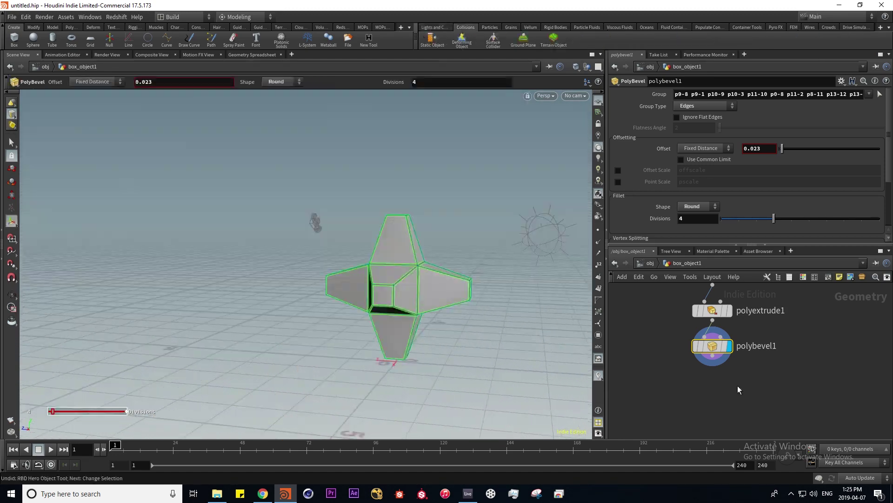
middle_click_drag(738, 385, 705, 372)
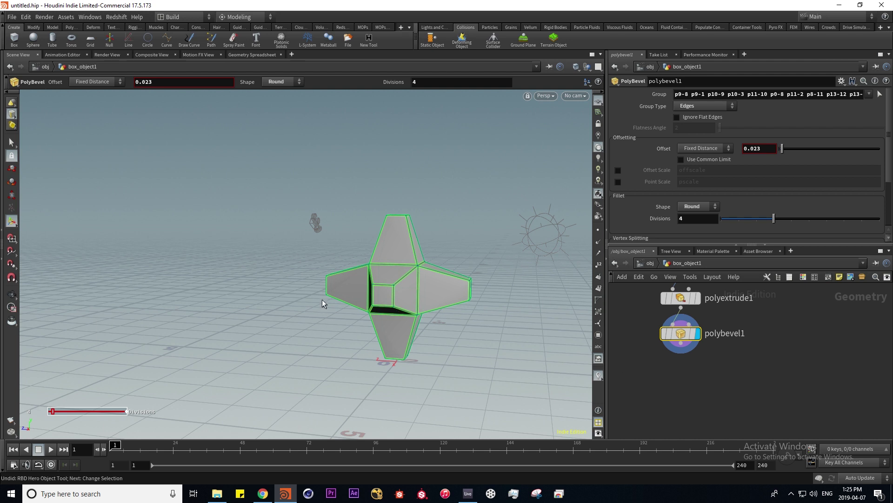
left_click(694, 384)
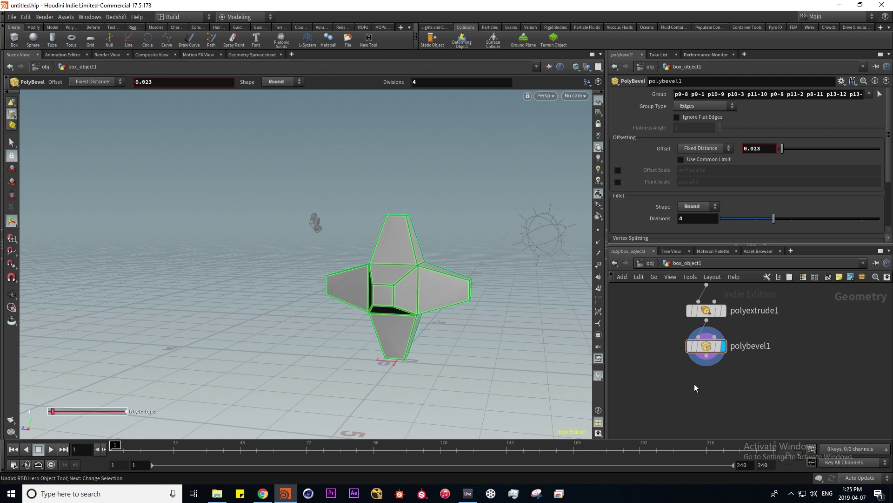
- Return to the object level and turn box_object1 into an RBD Hero Object
left_click(650, 263)
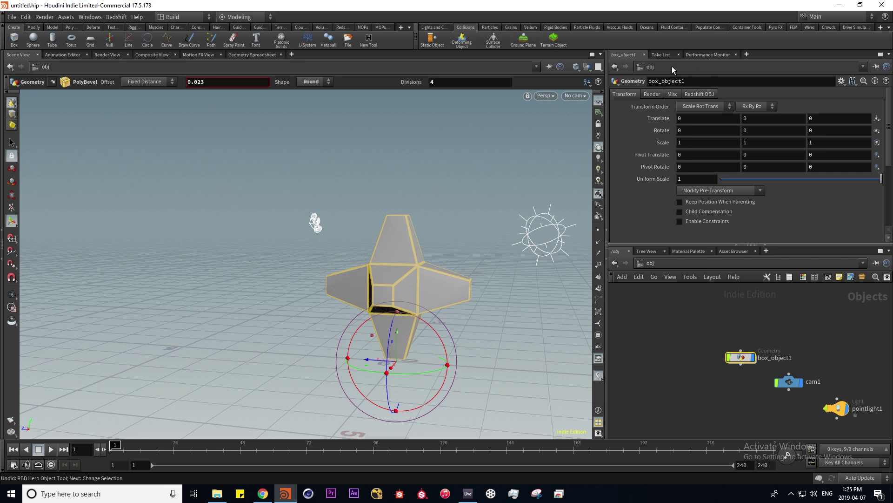
left_click(555, 27)
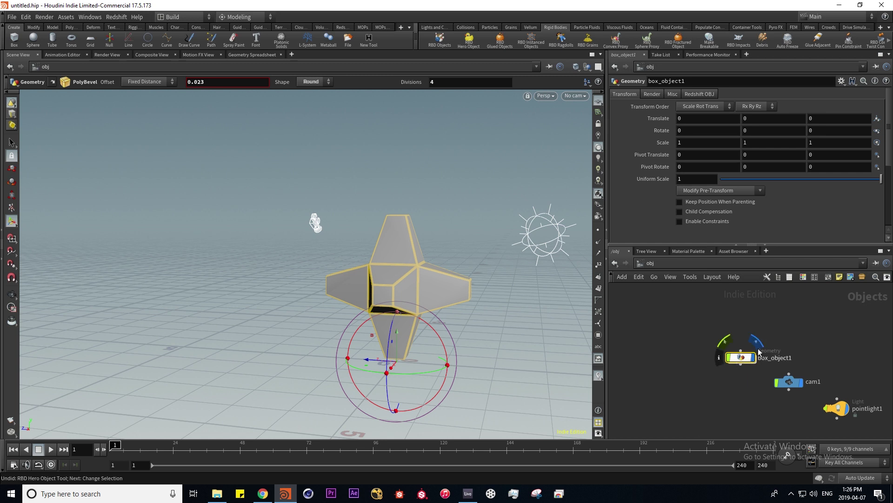
left_click(470, 40)
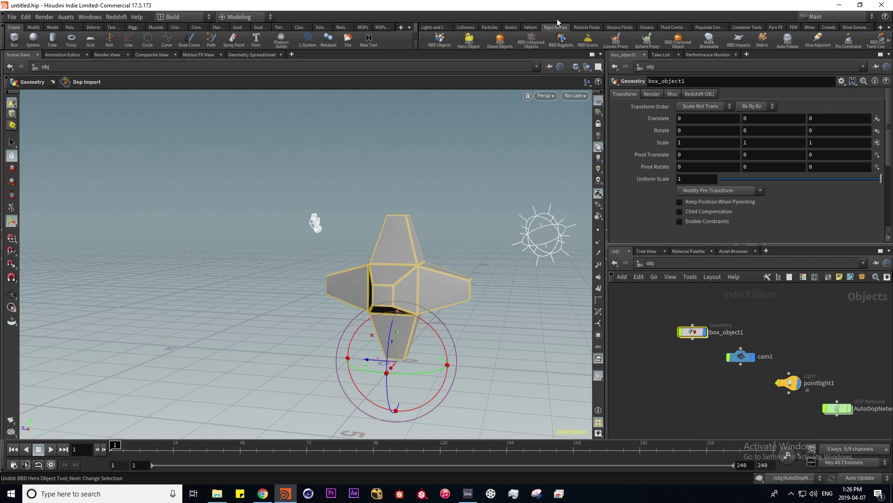
- Add a ground plane for collisions and raise box_object1 about 1.94 units above it along Y
left_click(465, 27)
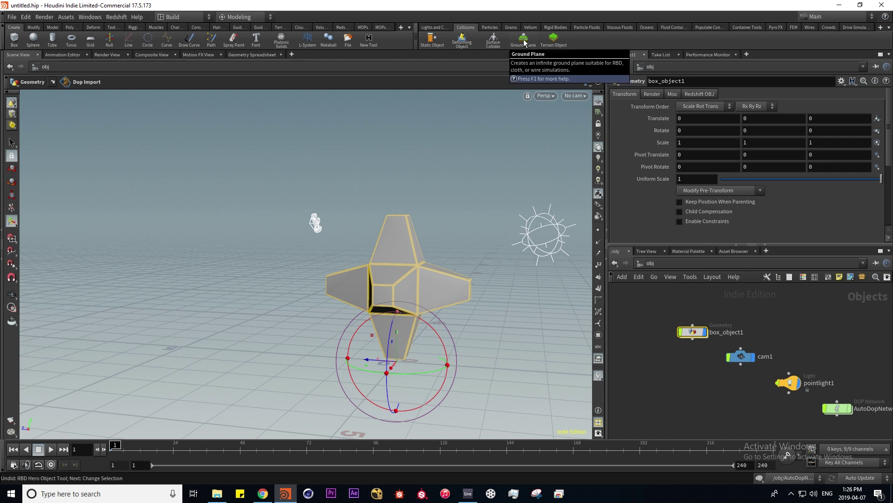
left_click(524, 41)
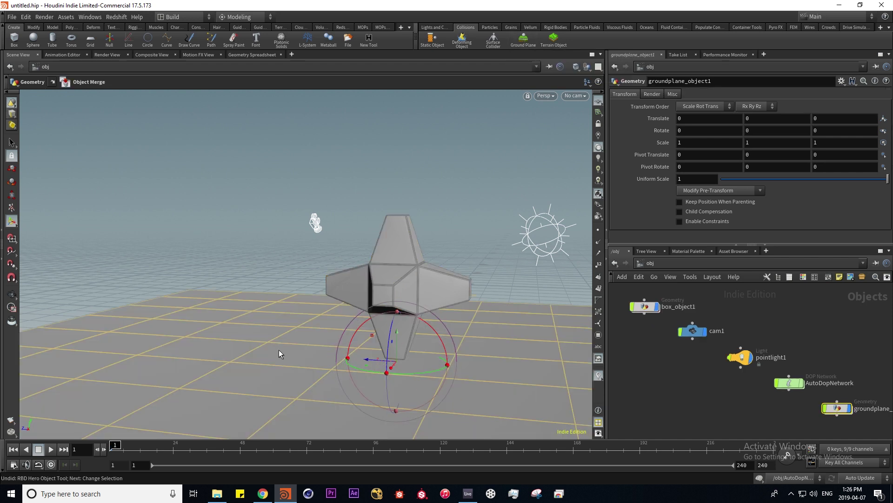
left_click(681, 303)
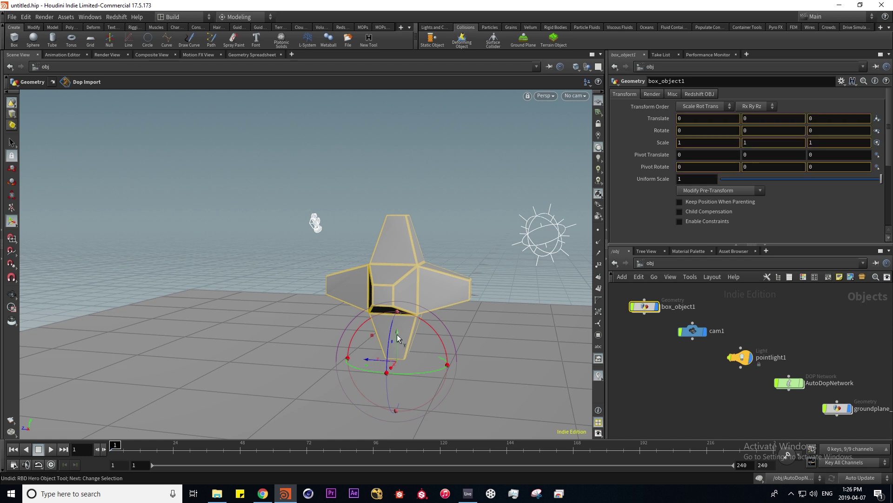
left_click_drag(398, 334, 398, 236)
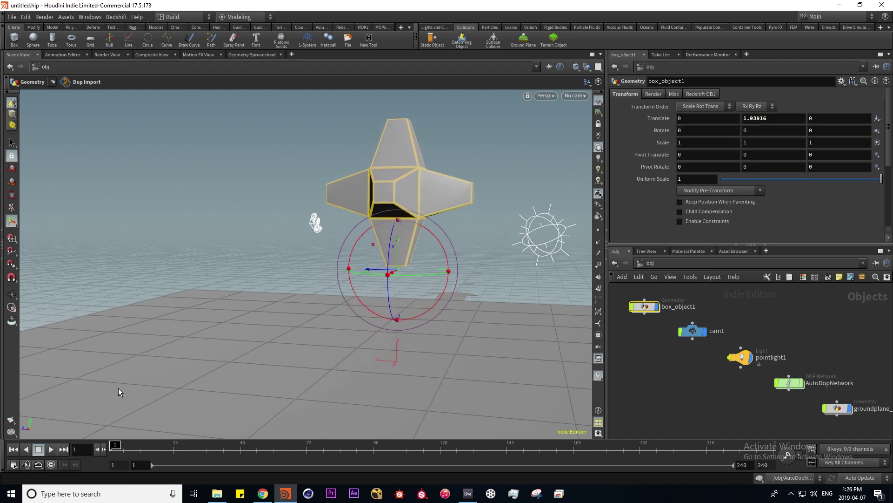
- Play the rigid-body simulation of the box falling onto the ground plane, stopping it and rewinding to frame 1
left_click(49, 449)
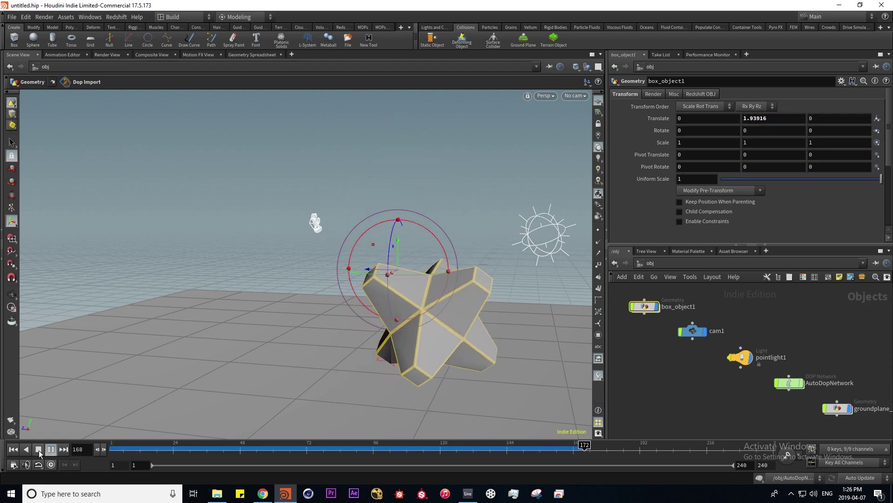
left_click(38, 450)
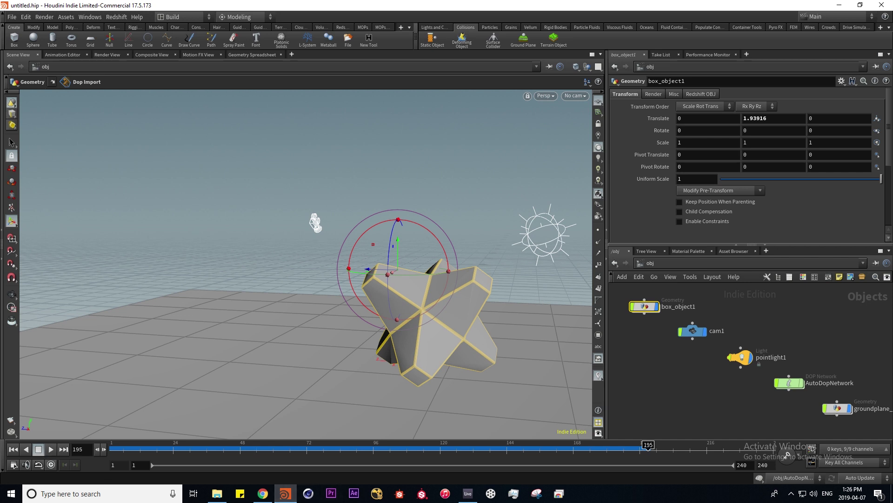
left_click(13, 449)
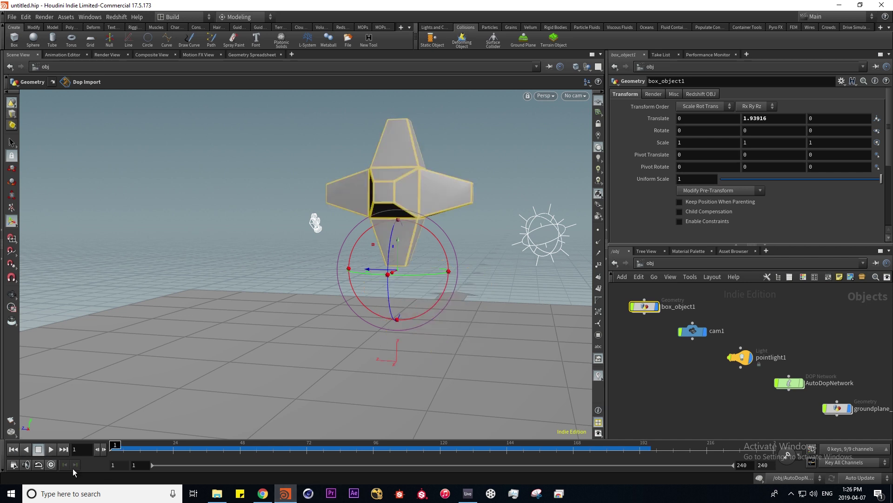
left_click(52, 448)
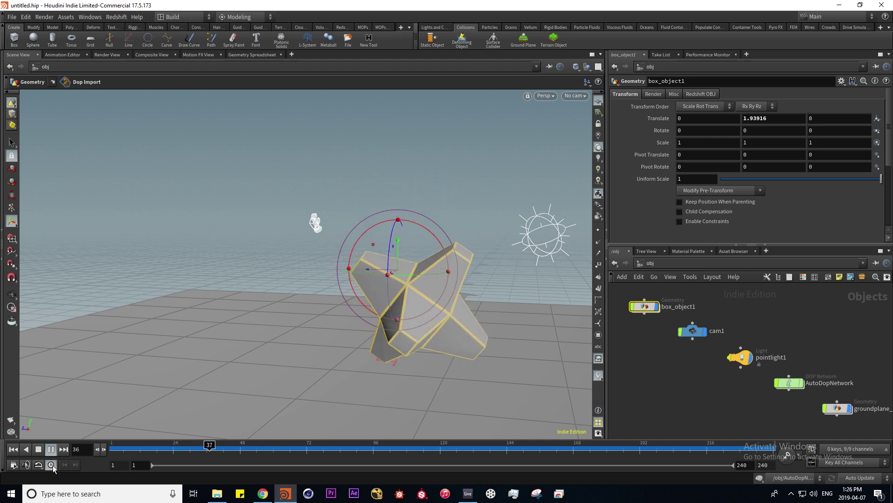
left_click(39, 449)
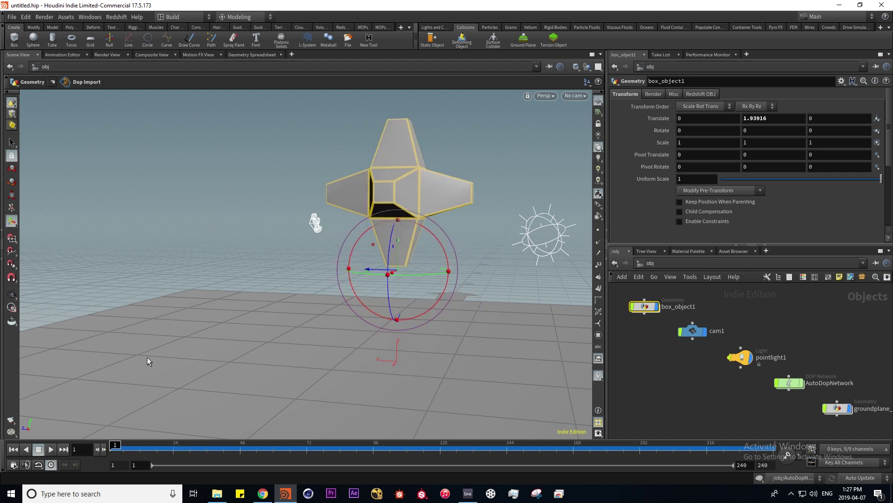
- Replay the cached simulation several times using the playback shortcuts, stopping and returning to the first frame between runs
key("Up")
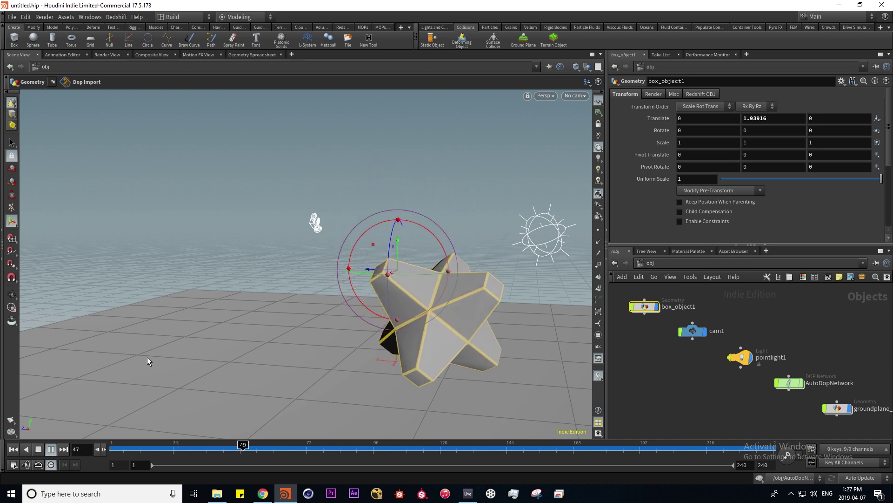
key("Up")
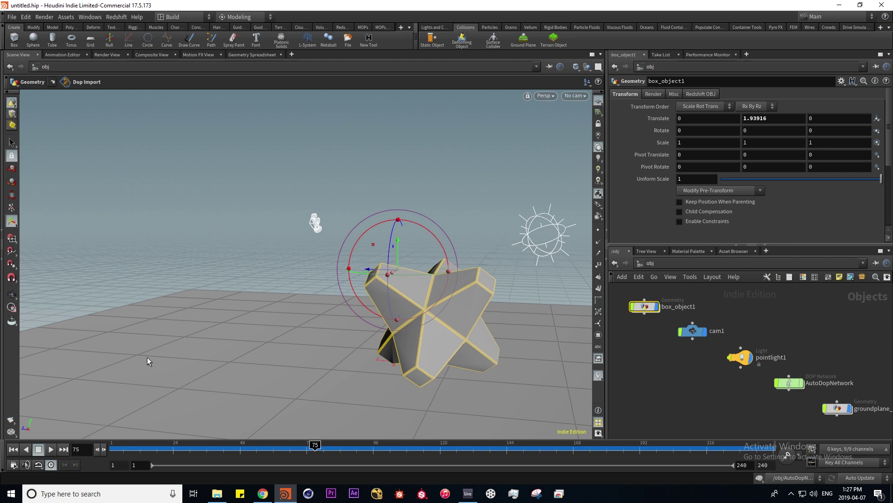
key("ctrl+Up")
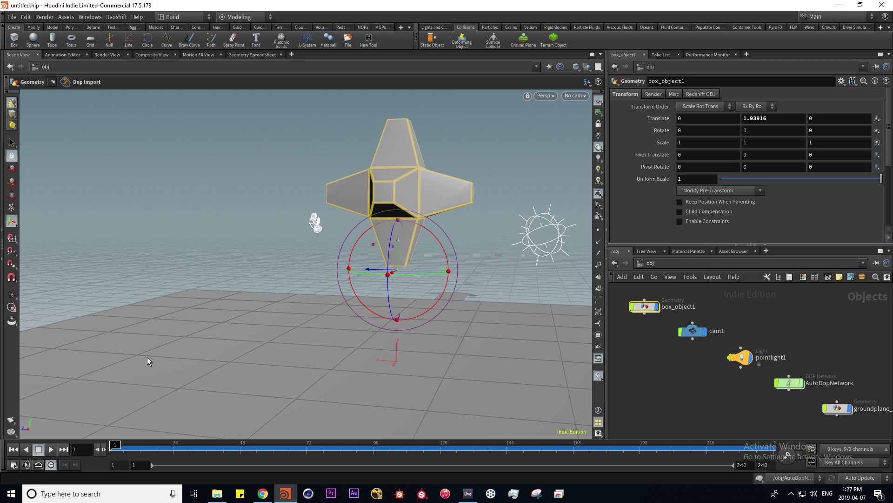
key("Up")
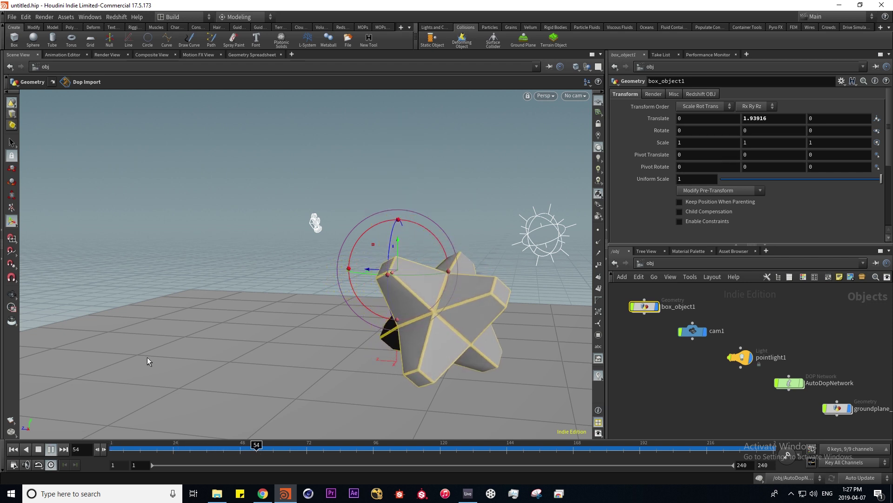
key("Down")
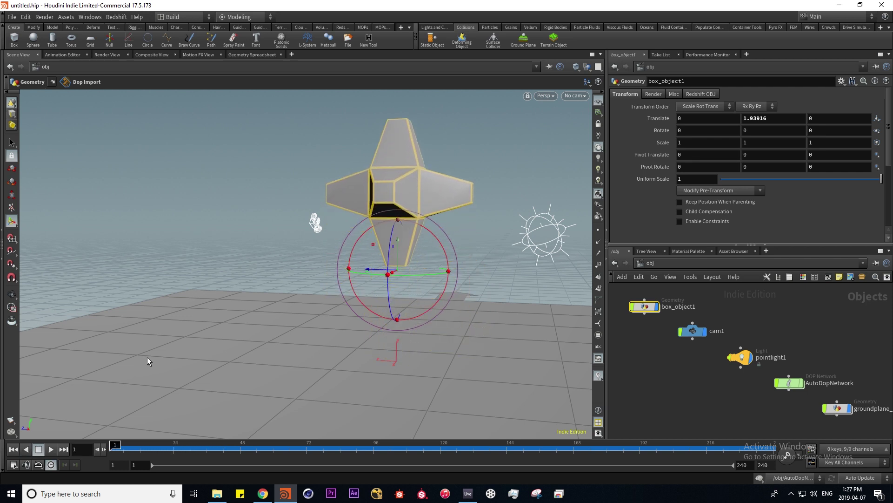
key("Up")
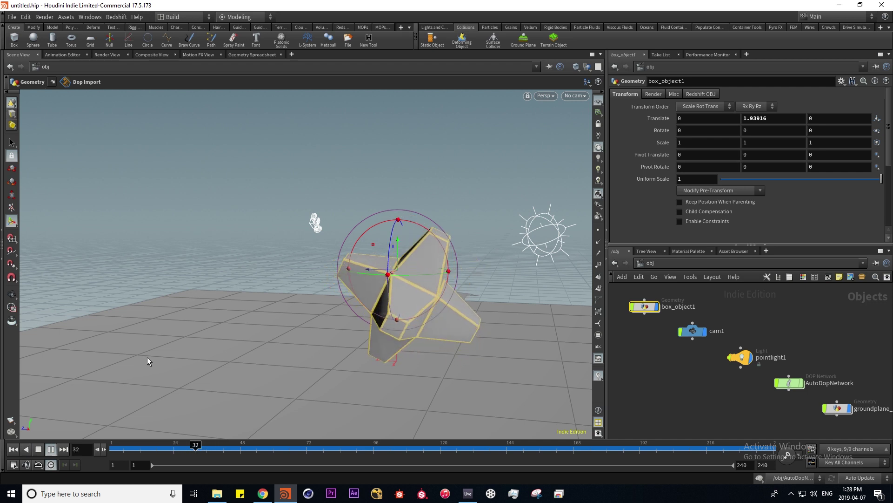
key("Down")
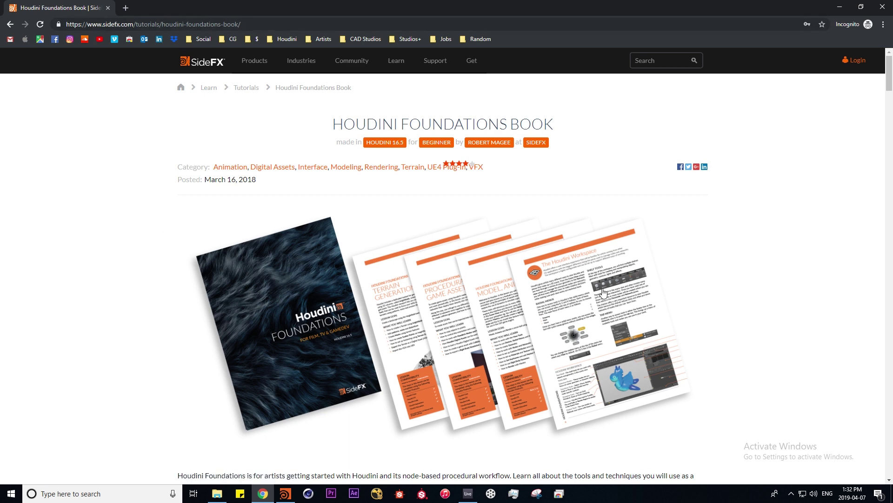
- Switch to the browser and view the download options on SideFX's Houdini Foundations Book page
scroll(377, 308, "down", 8)
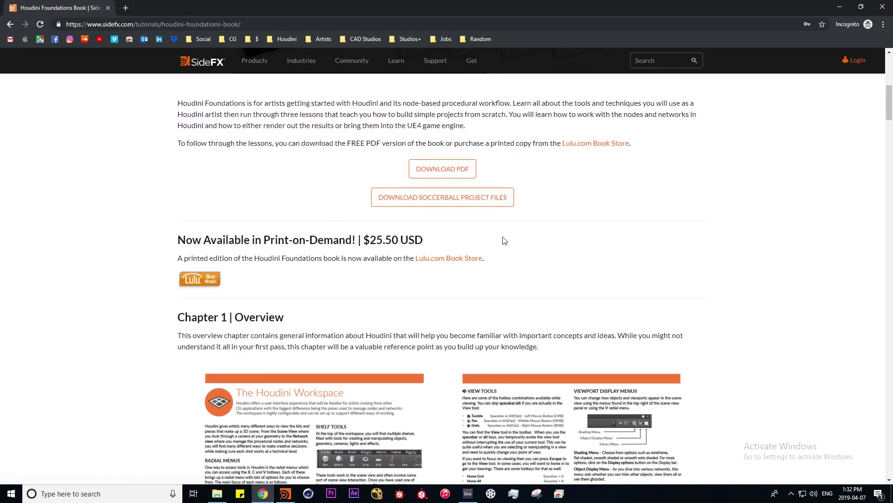
- Open the free PDF of the Houdini Foundations book, skim its contents list, overview and workspace pages, and switch back to Houdini
left_click(447, 171)
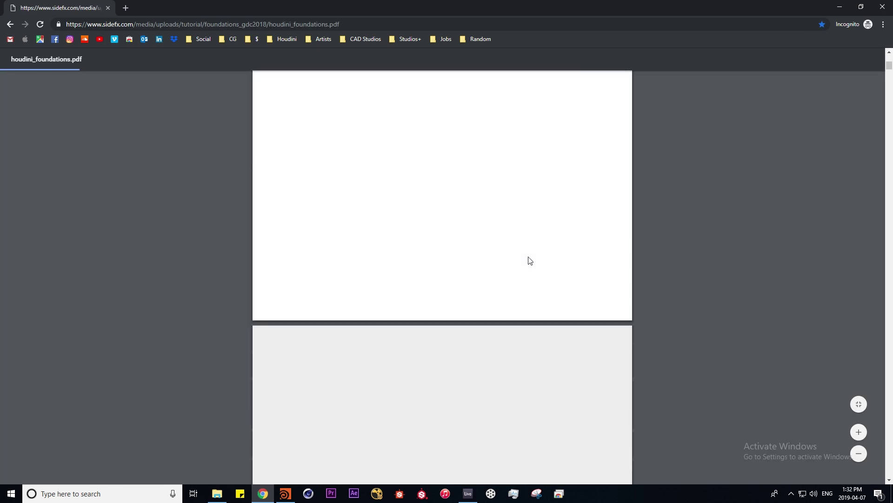
scroll(527, 255, "down", 20)
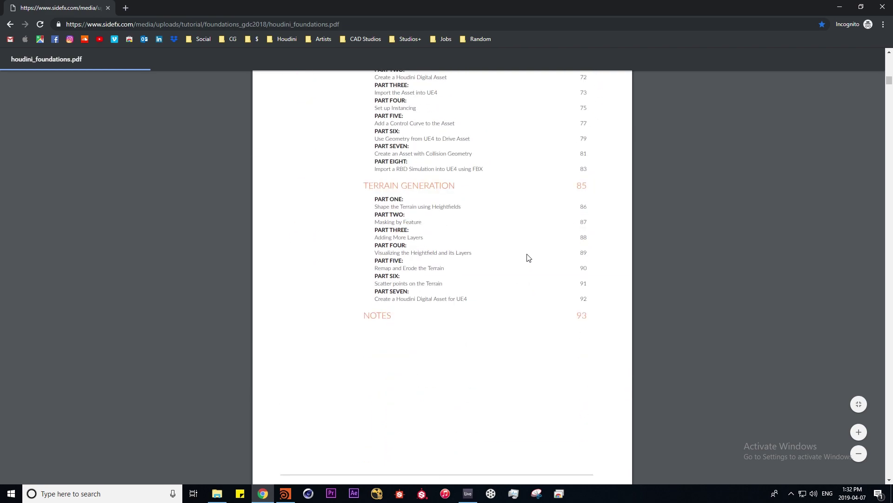
scroll(528, 257, "down", 9)
scroll(527, 254, "up", 8)
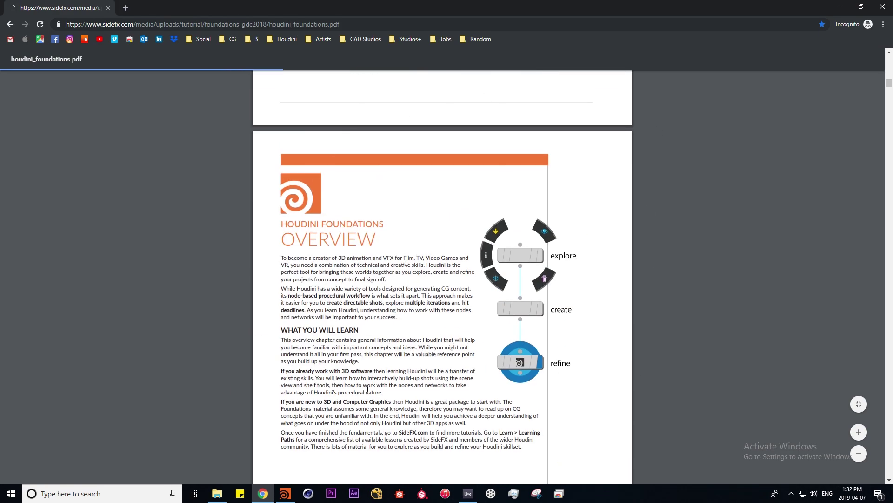
scroll(368, 389, "down", 15)
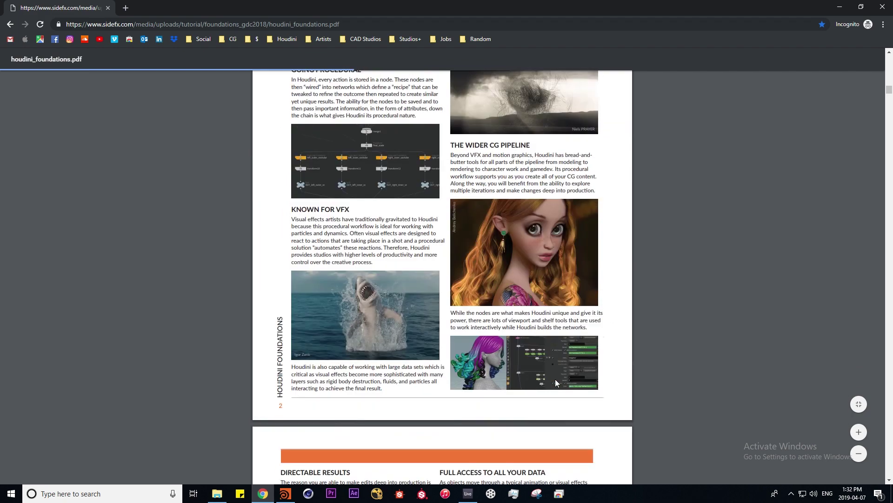
scroll(557, 383, "down", 20)
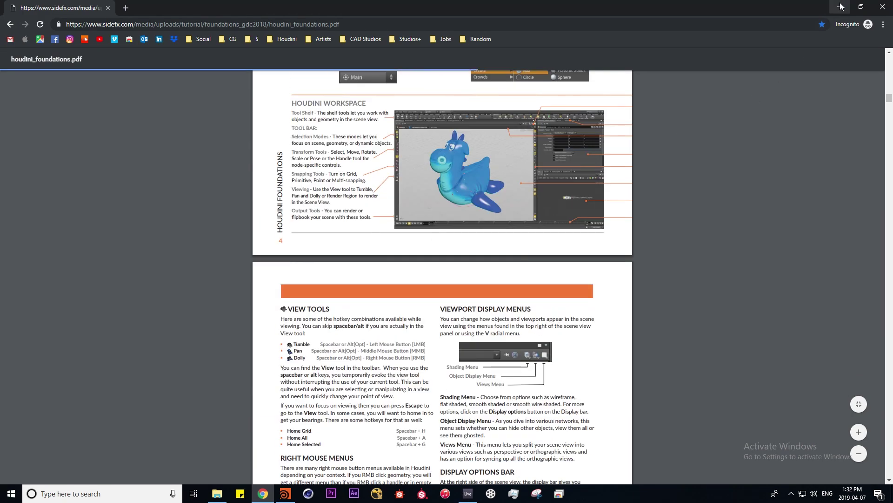
left_click(287, 494)
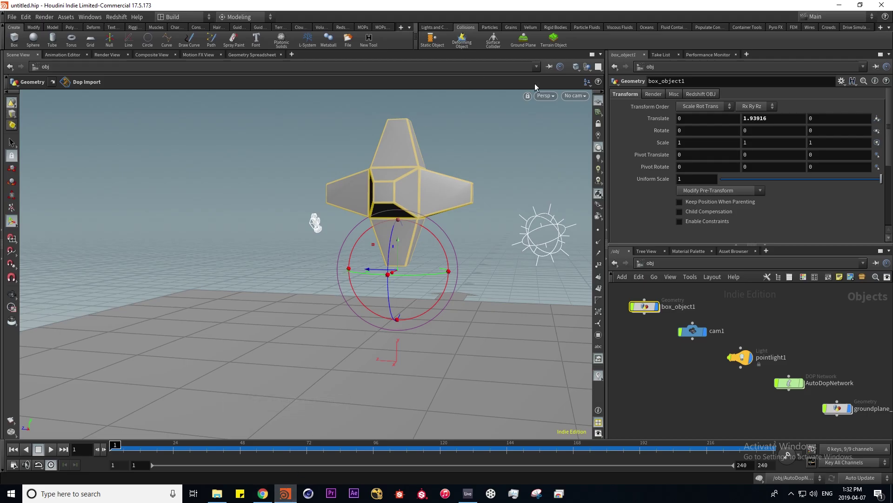